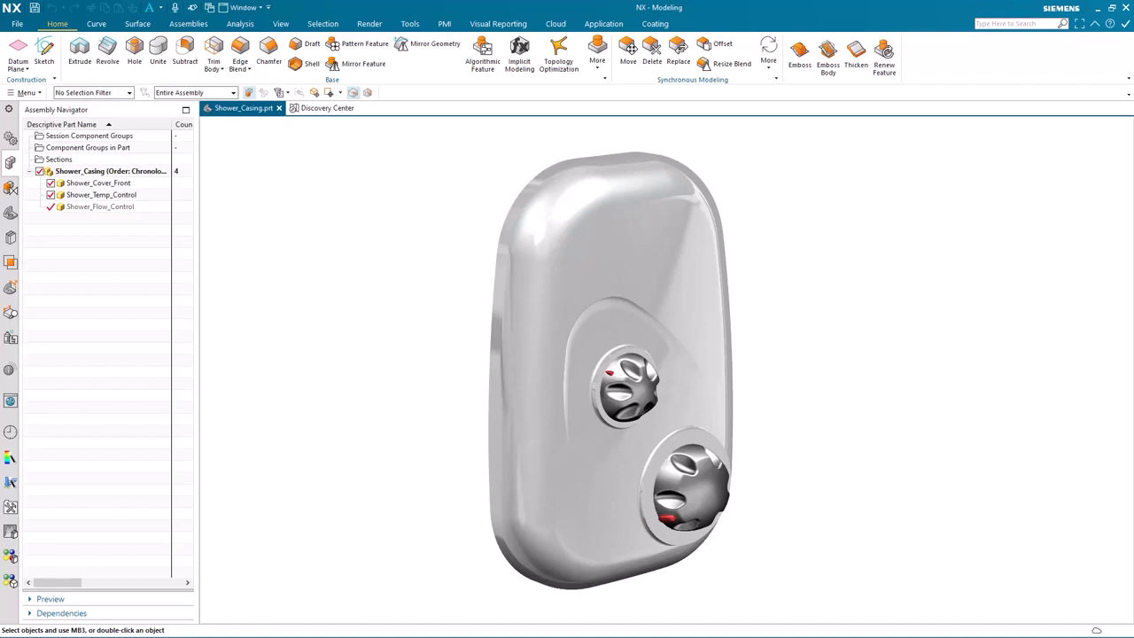
Step: Open the Shower_Cover_Front component of the shower casing assembly in its own window
click(545, 243)
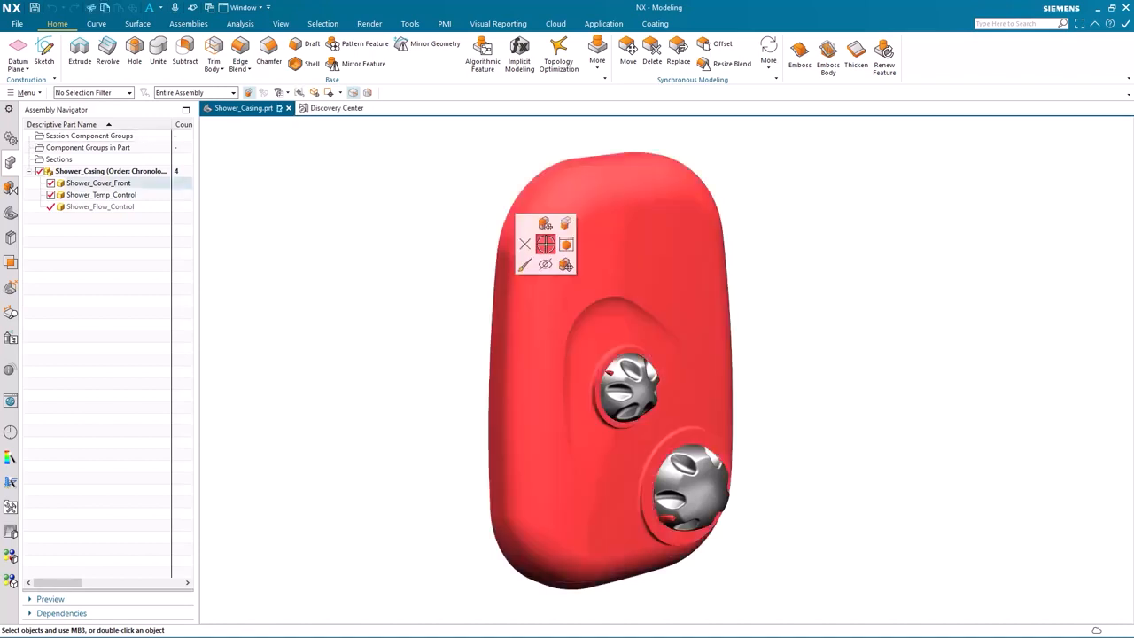
click(544, 243)
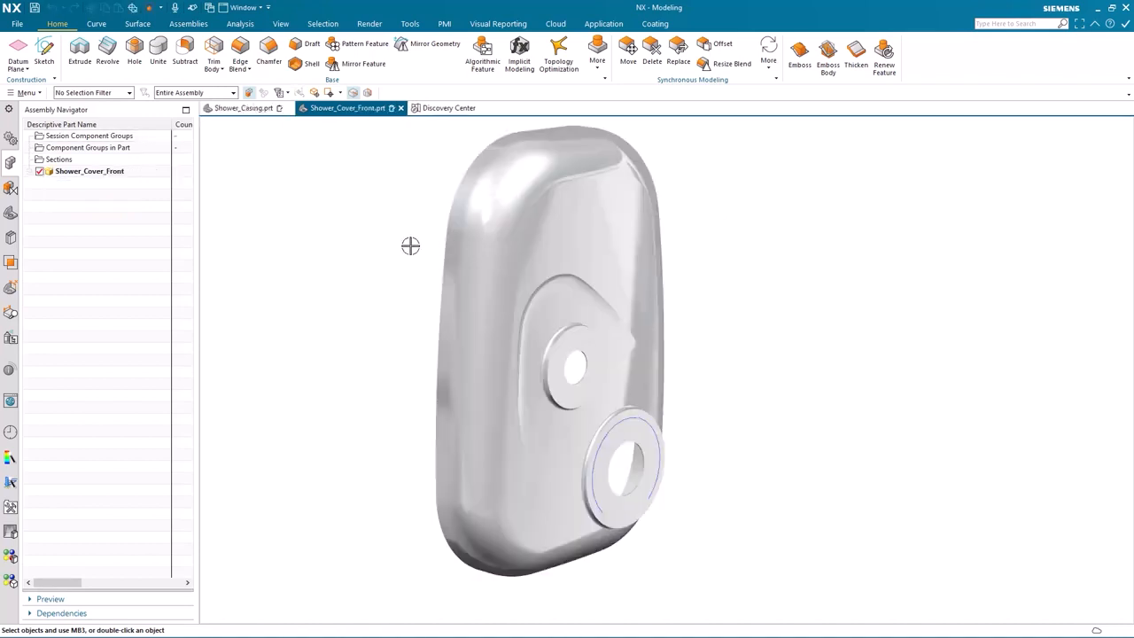
middle_drag(410, 246, 608, 383)
shift+middle_drag(657, 435, 615, 380)
scroll(615, 380, up, 3)
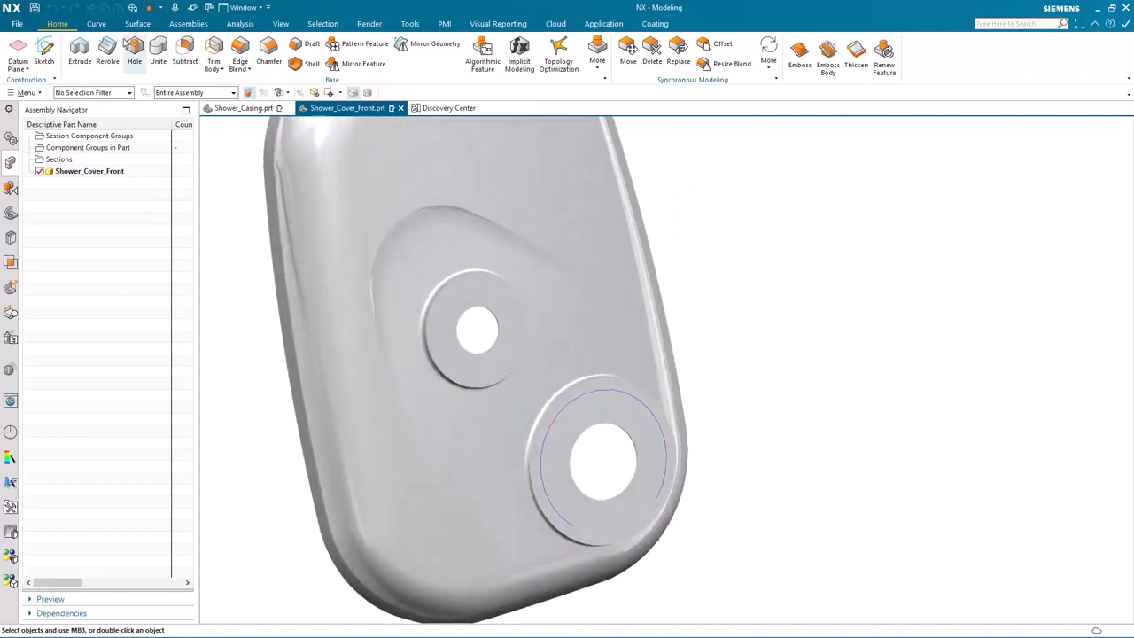
Step: Try placing On Face text on the larger boss face, following its arc curve, at the 35 % parameter
click(97, 26)
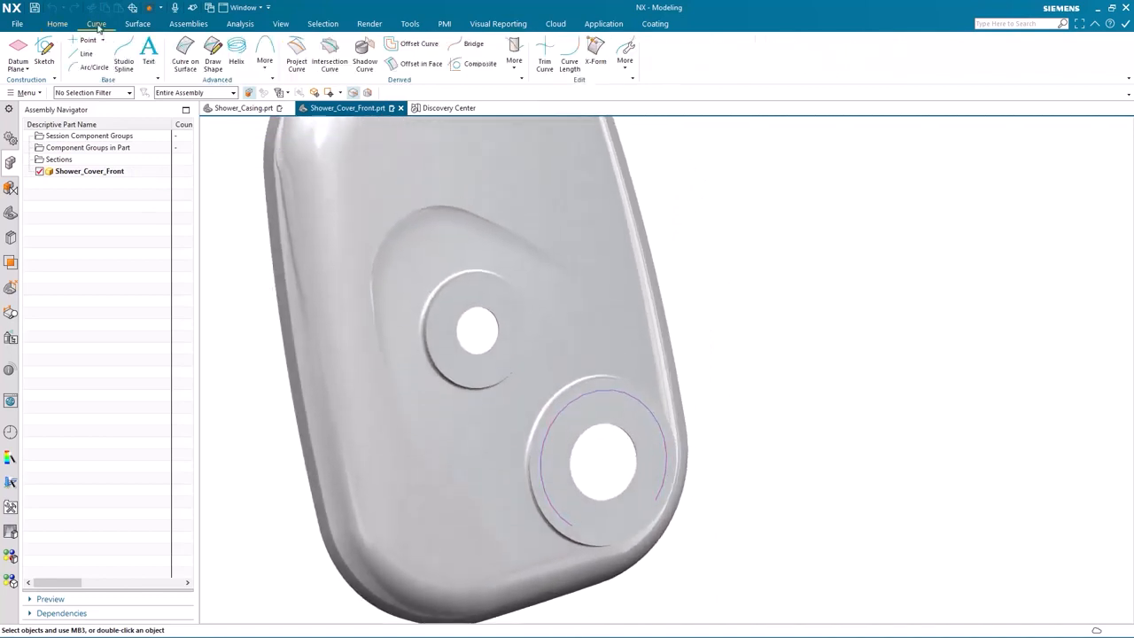
click(149, 55)
click(110, 145)
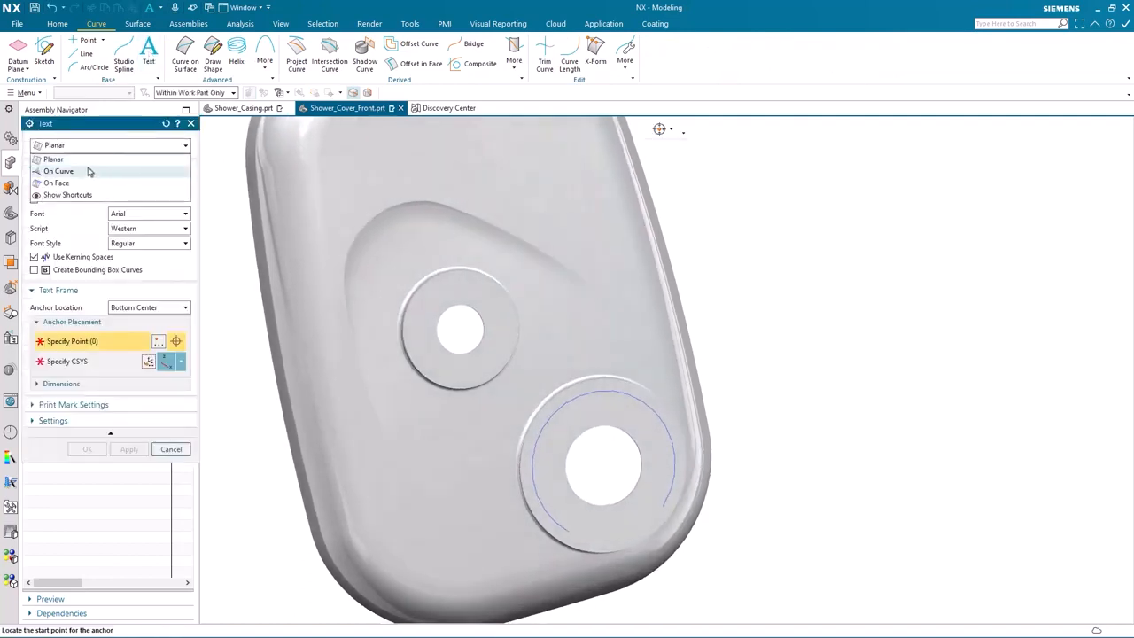
click(86, 183)
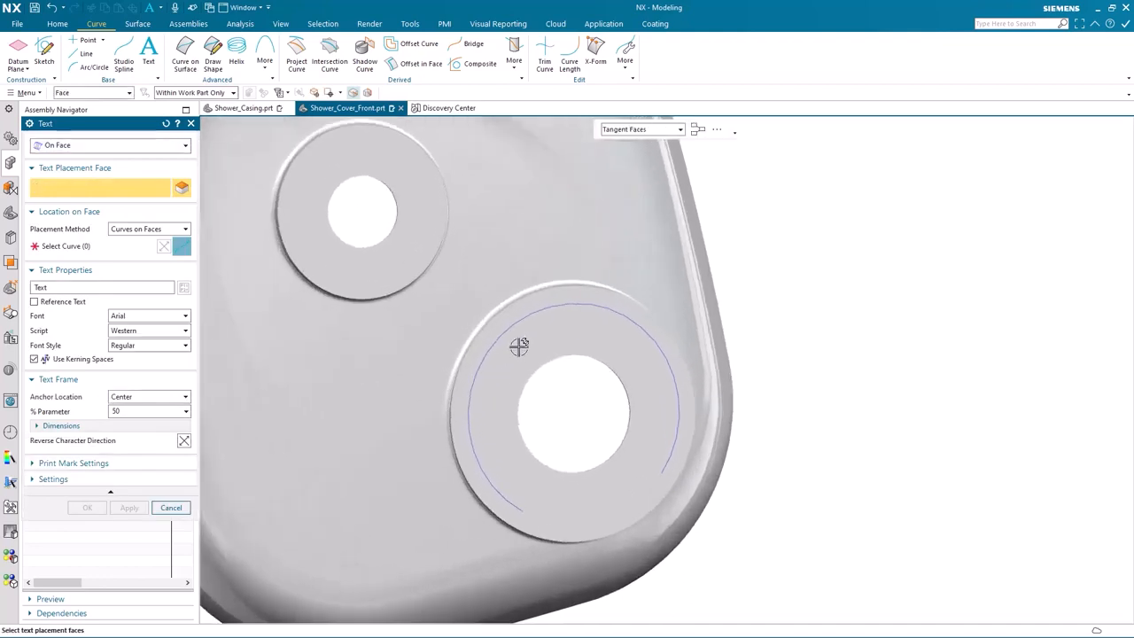
click(517, 346)
scroll(516, 345, up, 2)
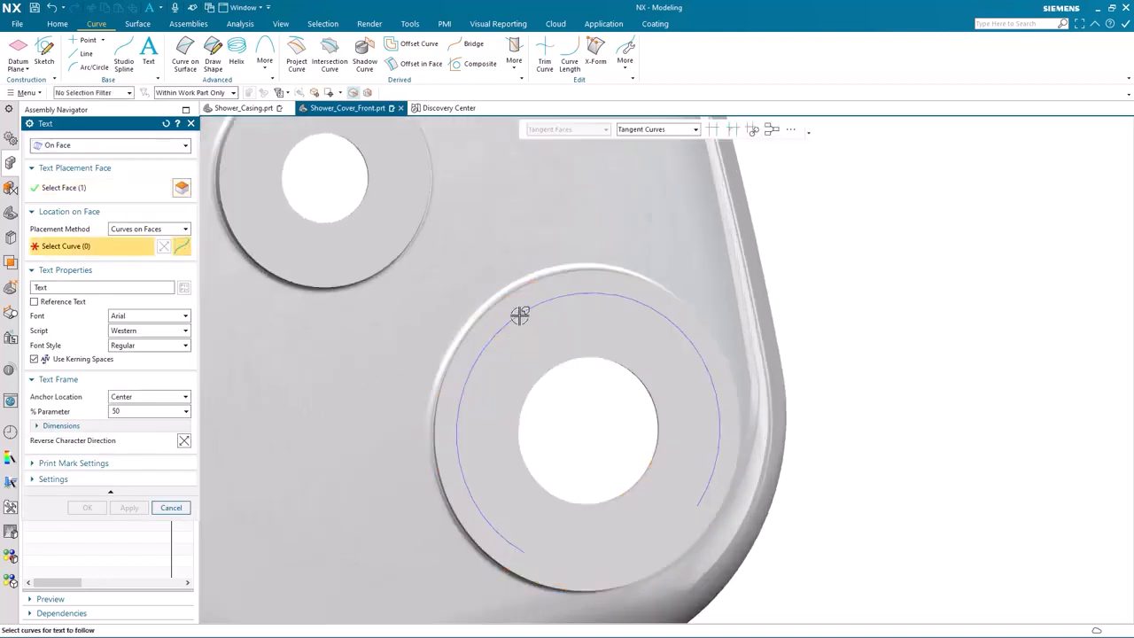
click(520, 315)
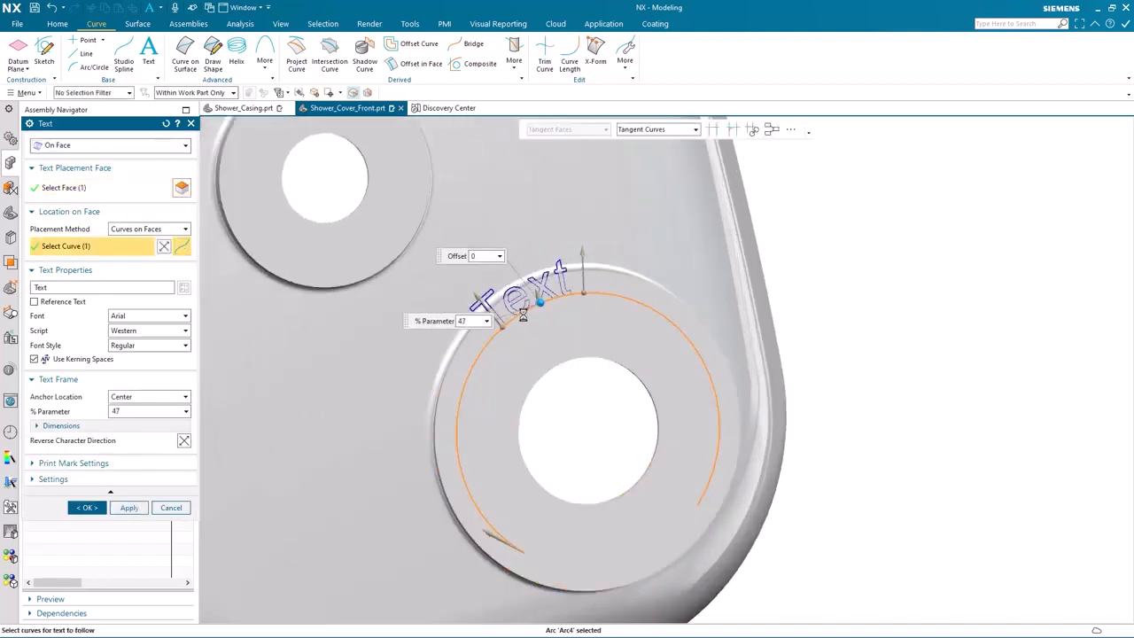
drag(523, 314, 228, 306)
Step: Try the content "OFF 1 2 3 4" for the boss text, shift it slightly along the arc, and discard the text
double_click(71, 288)
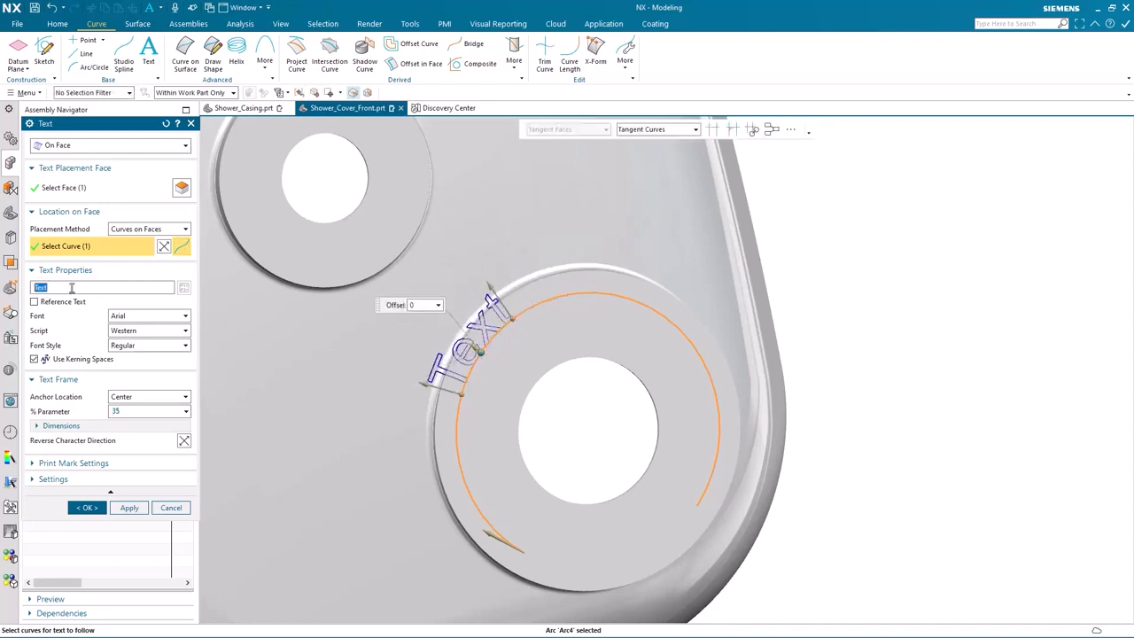
text(OFF)
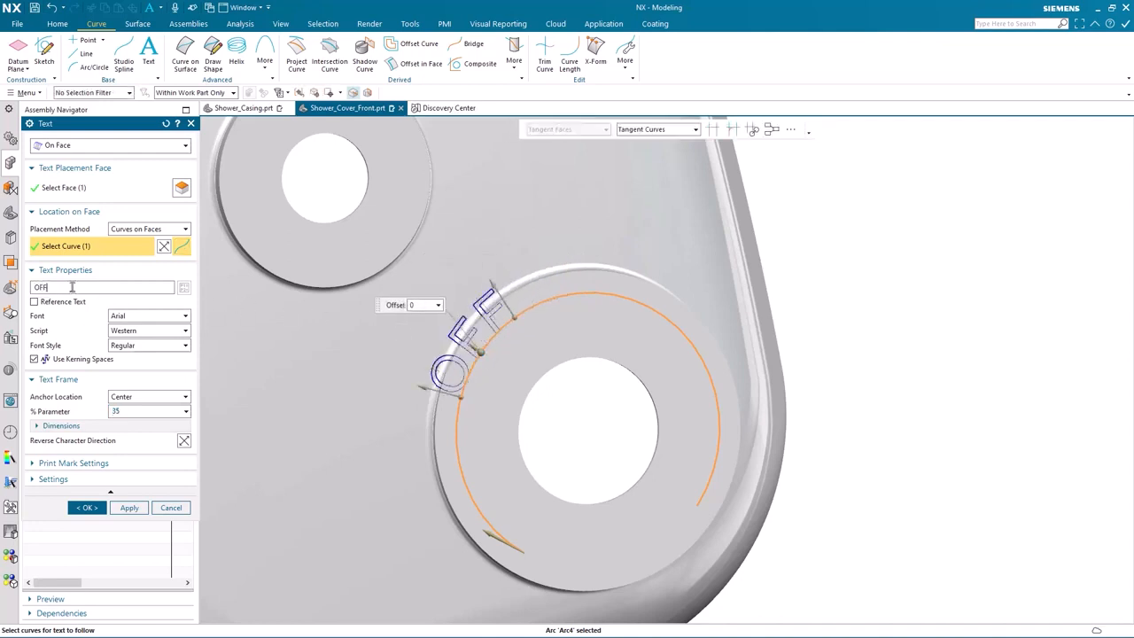
text(  1)
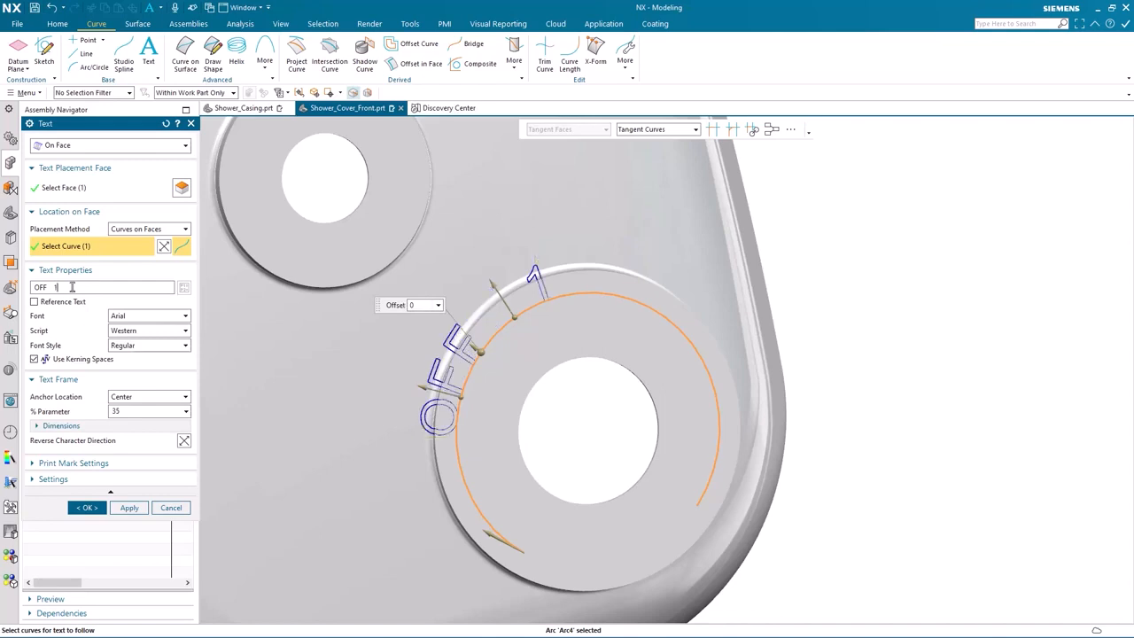
text(  2)
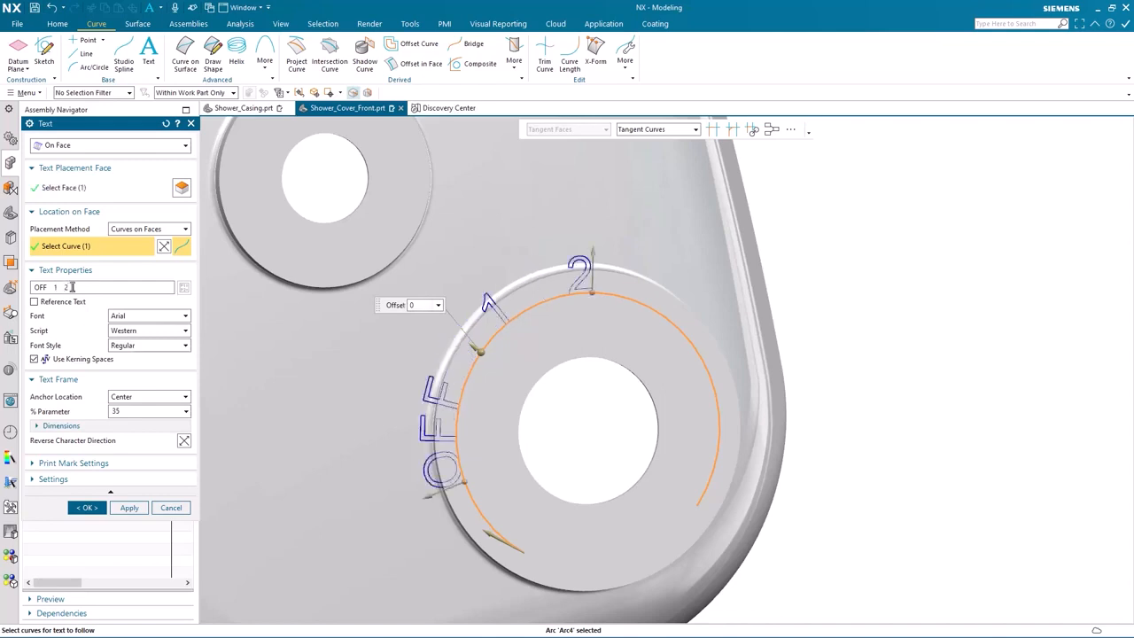
text( 3  4)
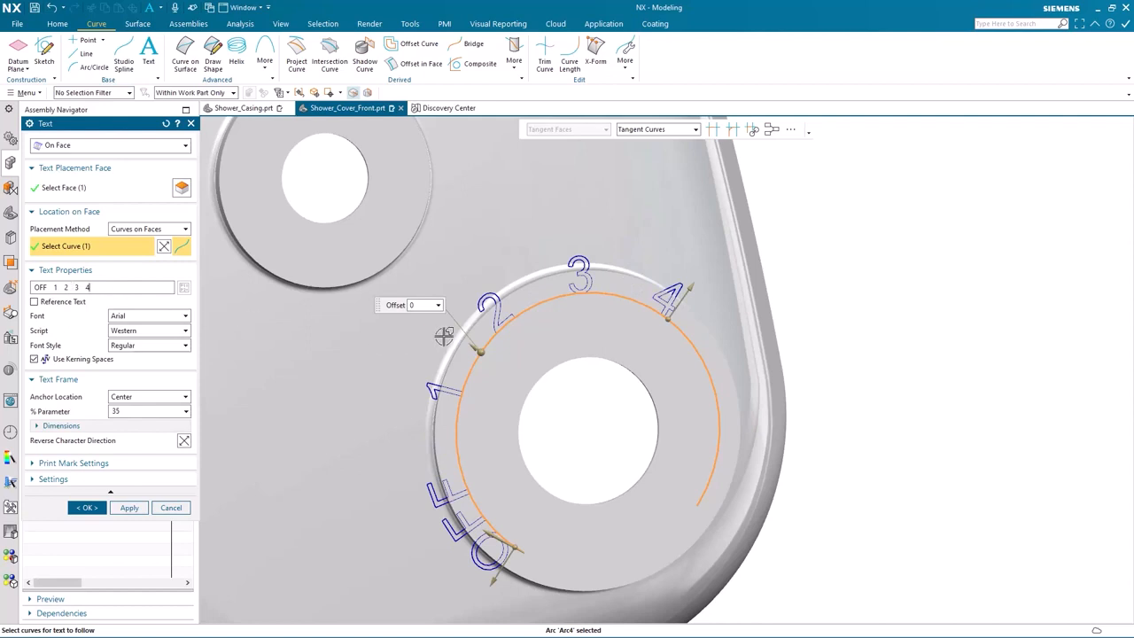
drag(480, 350, 489, 338)
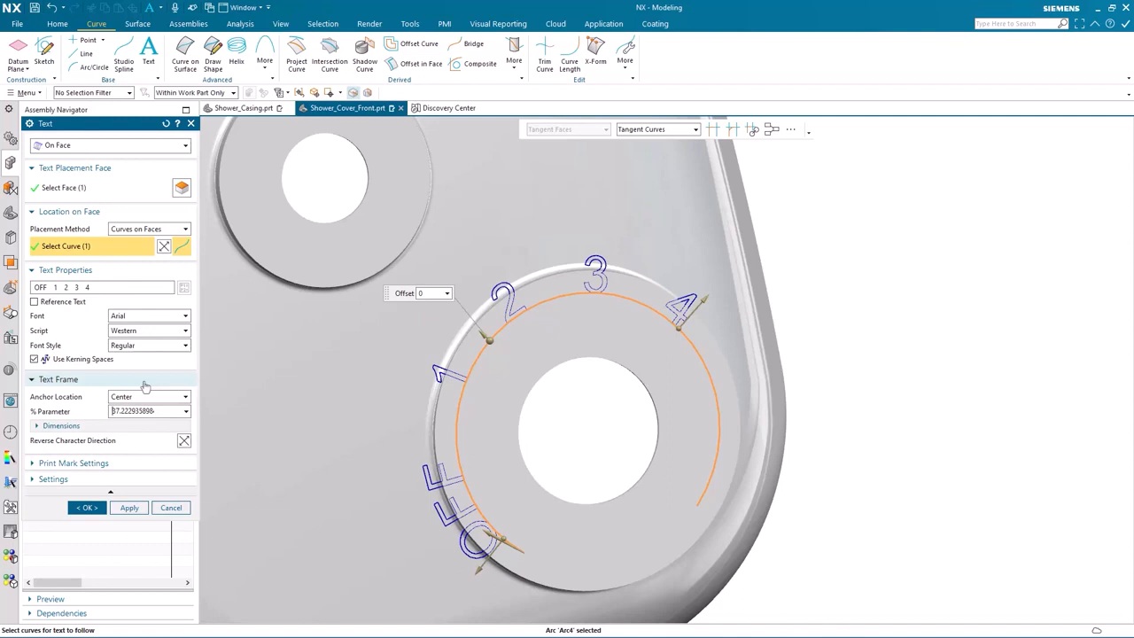
click(176, 511)
Step: Open the definition of the suppressed Algorithmic Feature in the model history for editing
scroll(441, 195, down, 3)
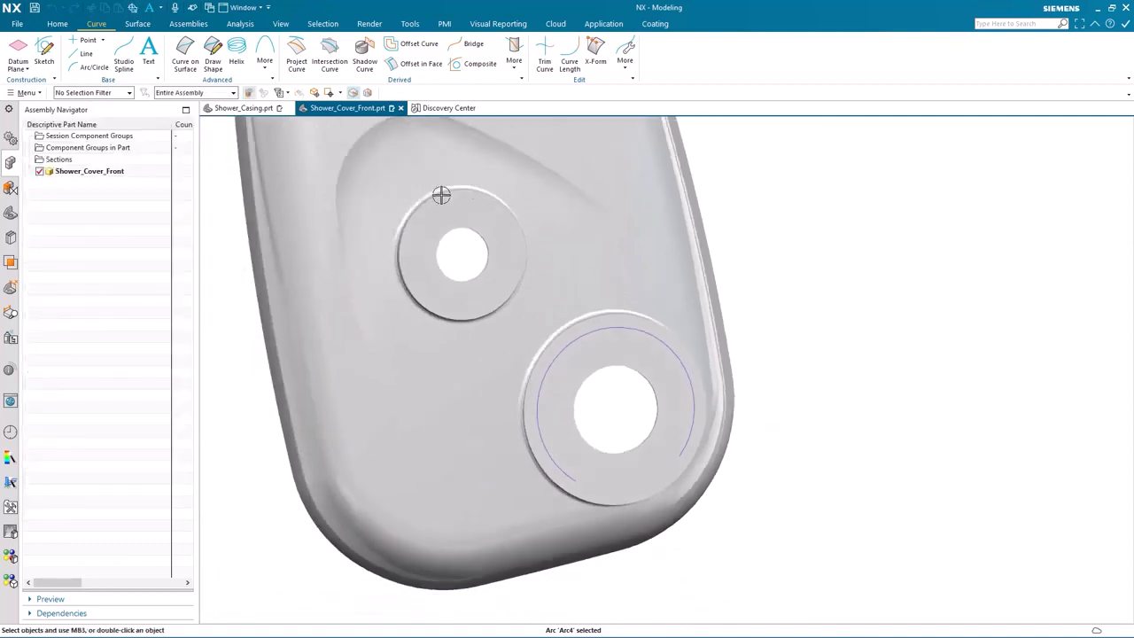
scroll(441, 195, down, 2)
click(11, 213)
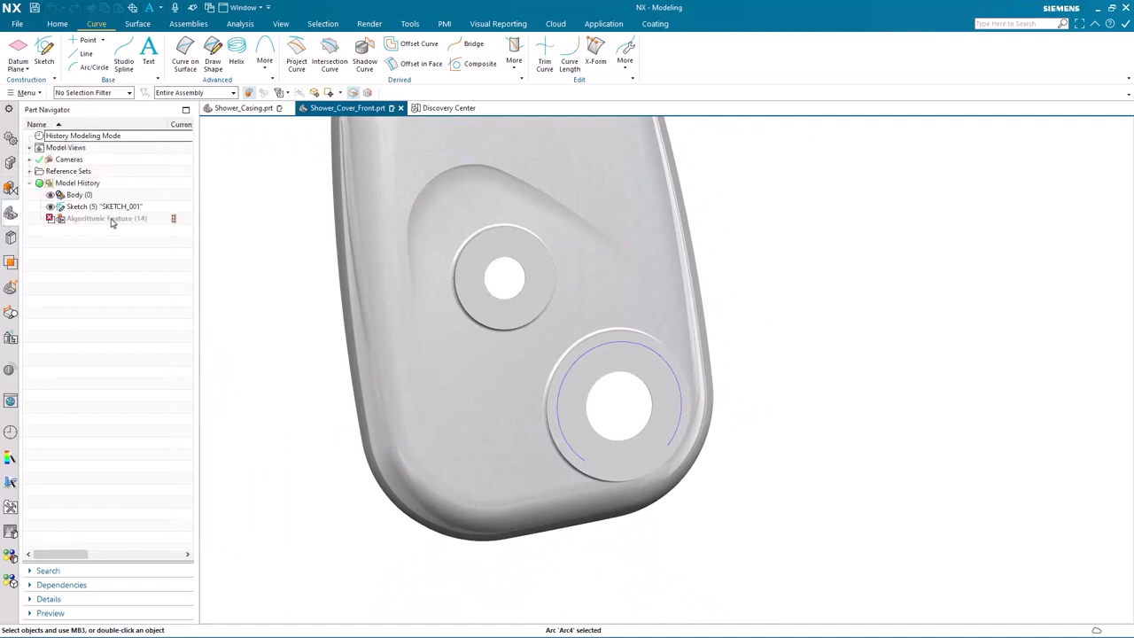
right_click(111, 220)
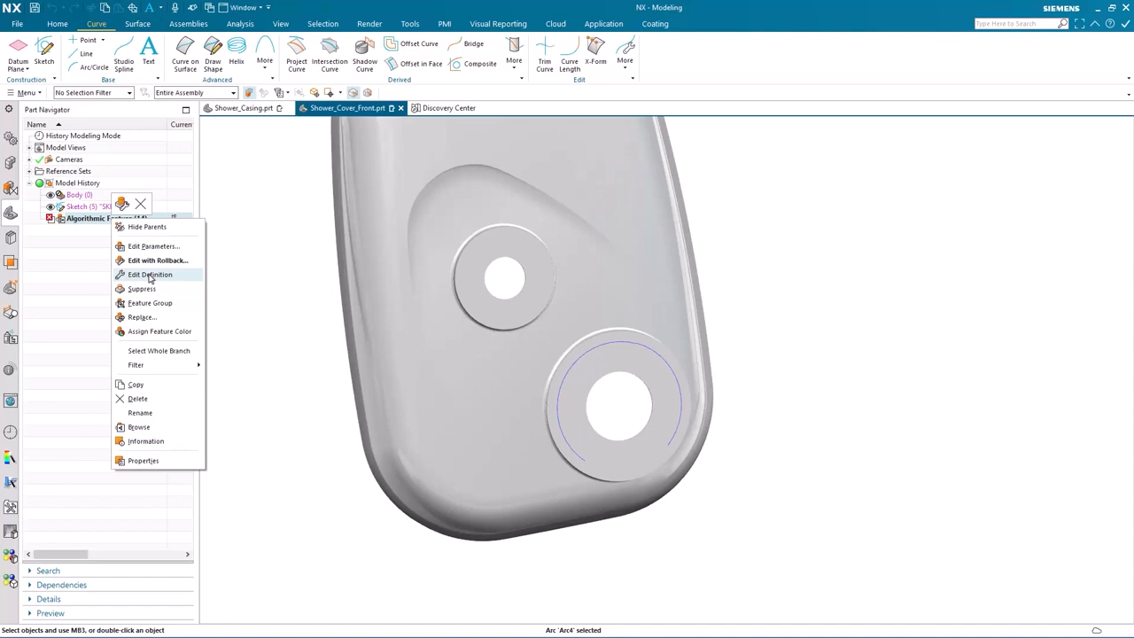
click(150, 275)
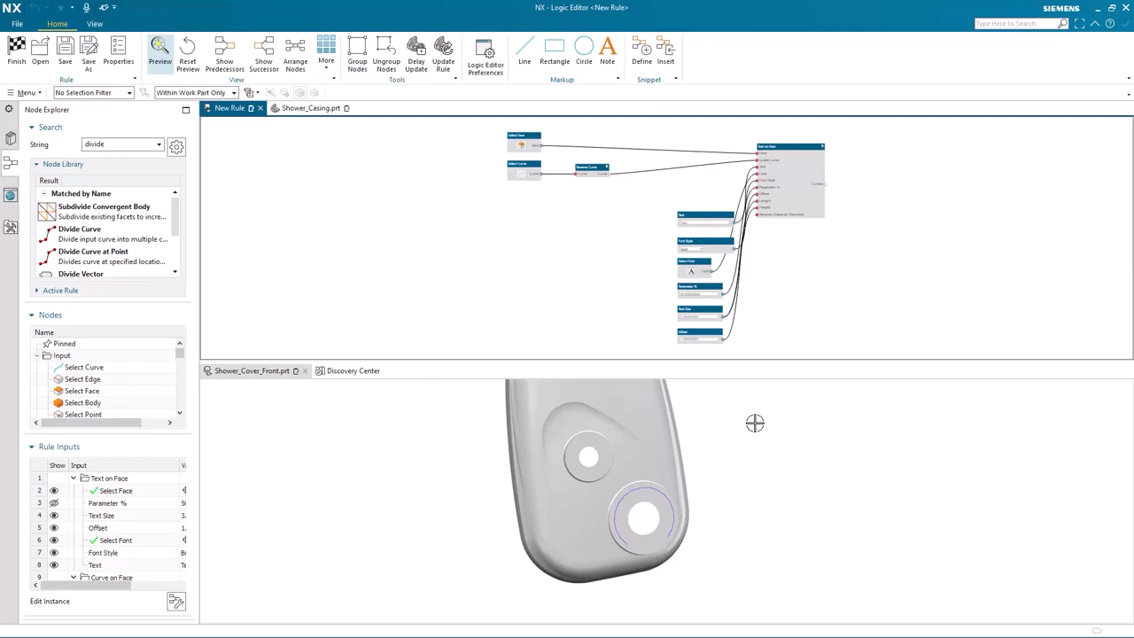
Step: Examine the Text on Face node's inputs and its preview on the larger boss face
scroll(754, 422, up, 6)
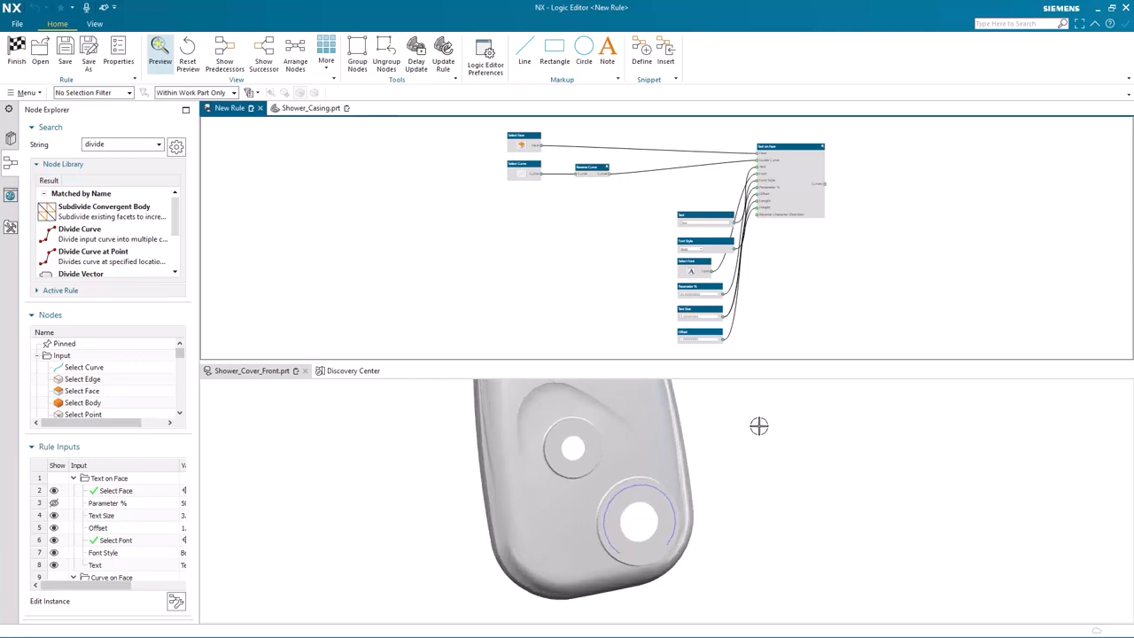
scroll(807, 411, up, 2)
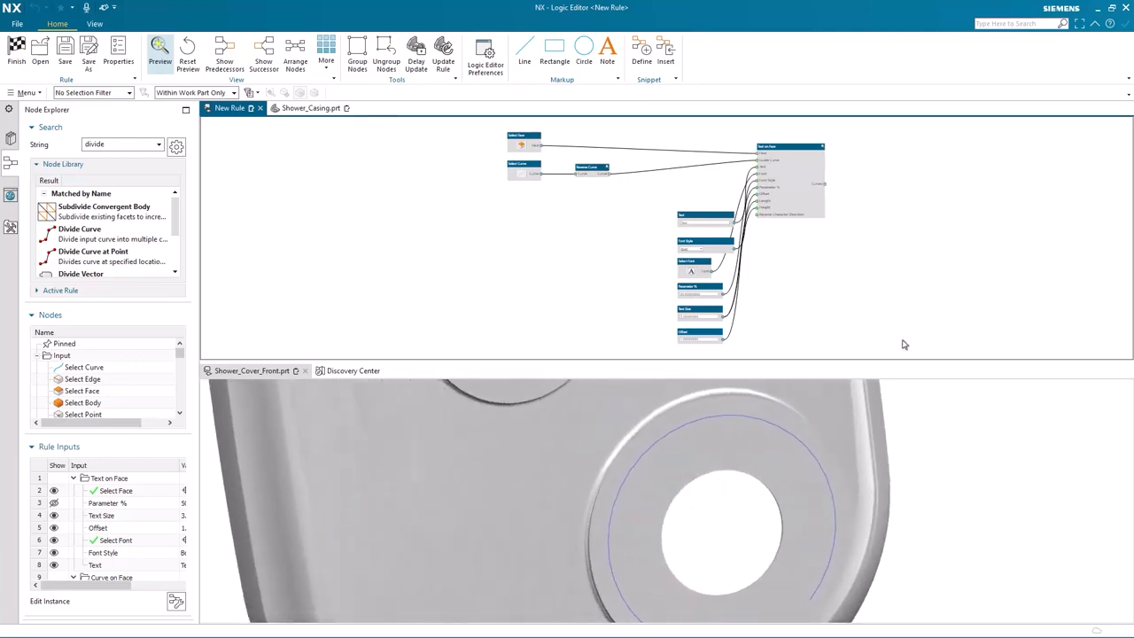
scroll(875, 233, up, 3)
scroll(827, 234, up, 4)
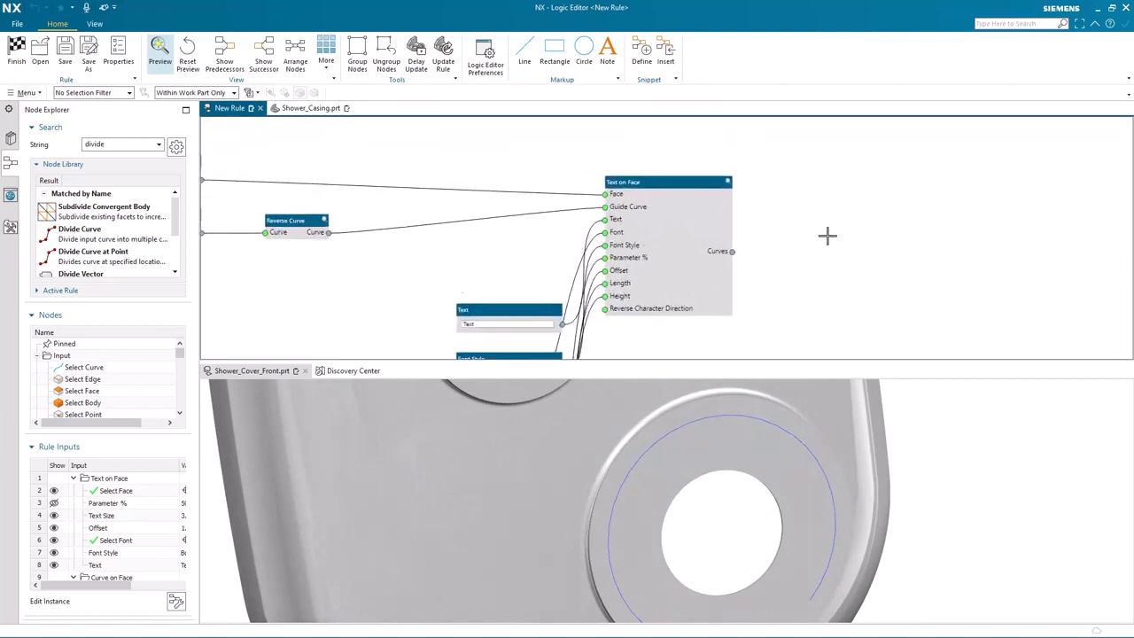
scroll(828, 234, down, 2)
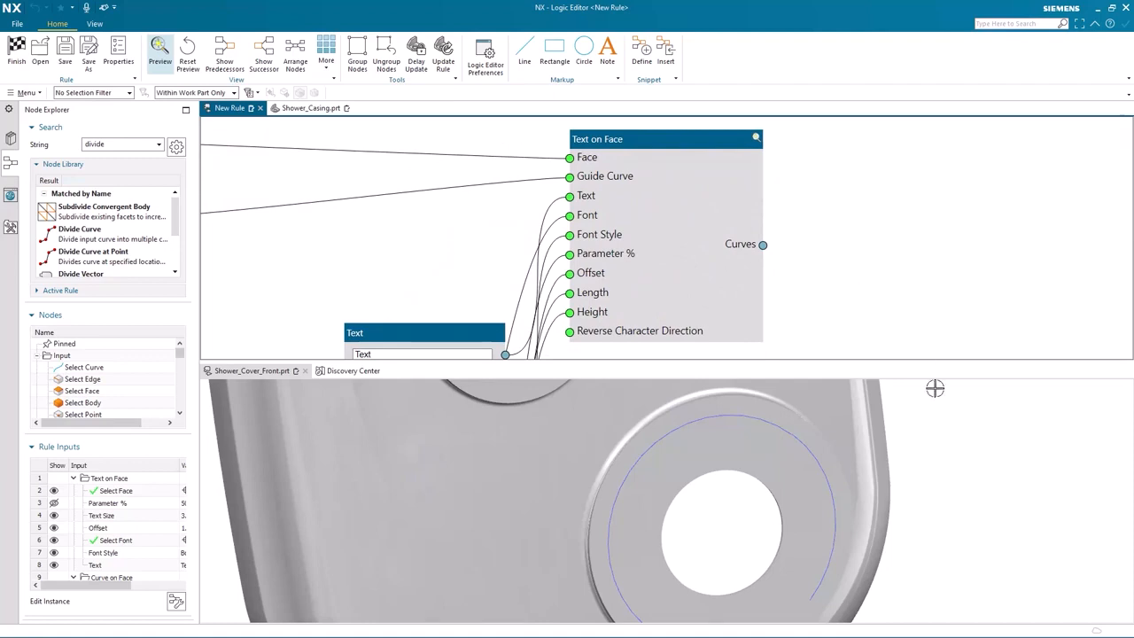
scroll(939, 404, up, 2)
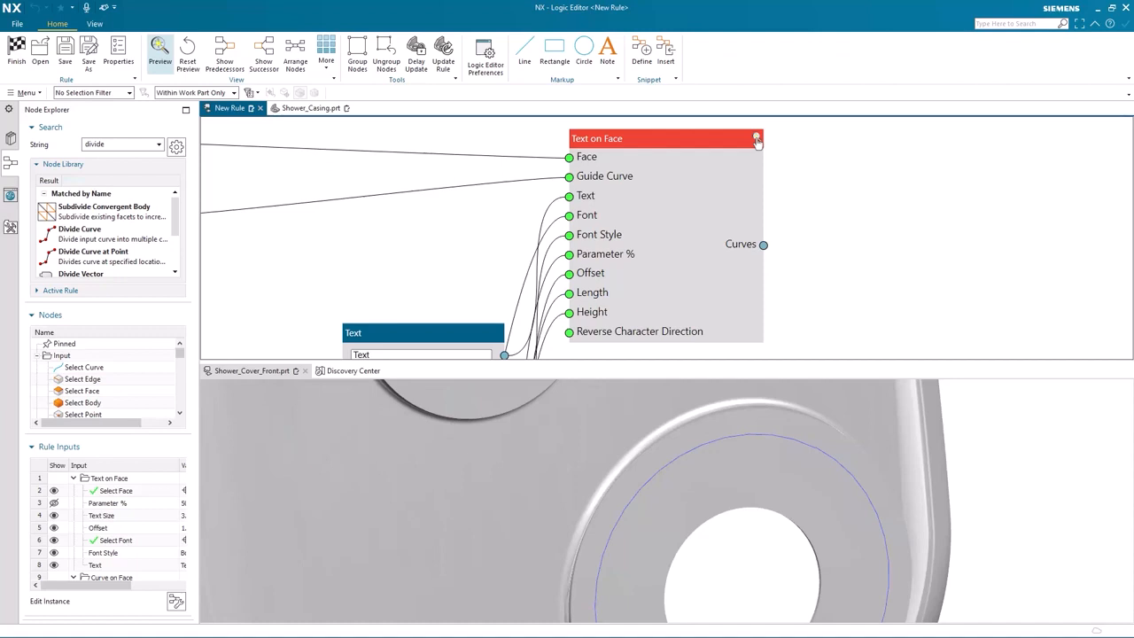
scroll(942, 443, up, 5)
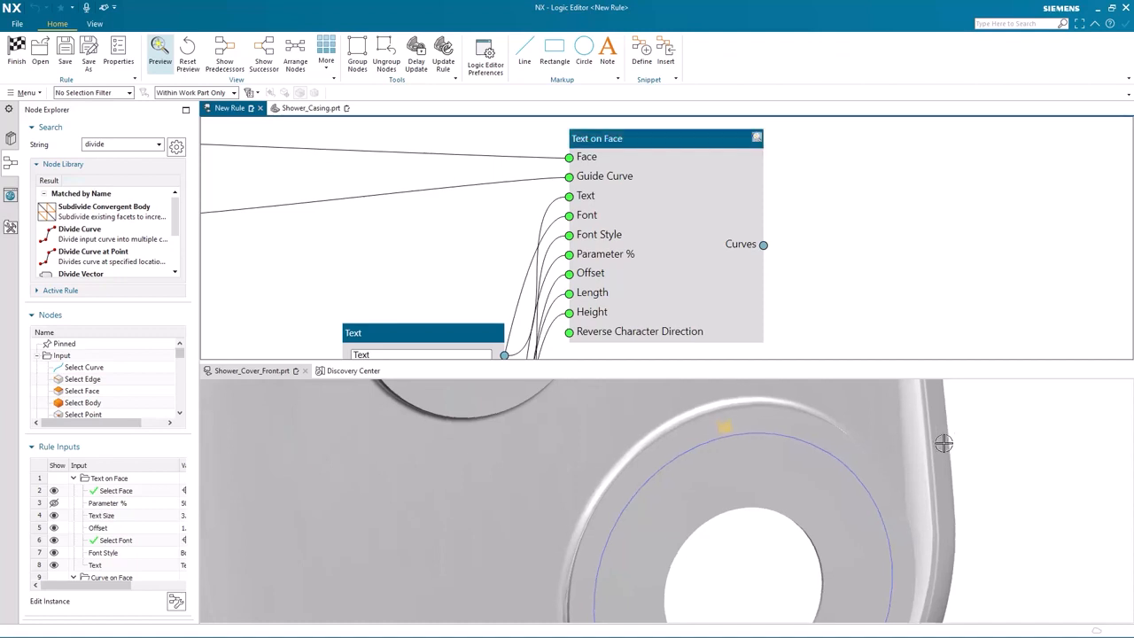
scroll(942, 445, up, 3)
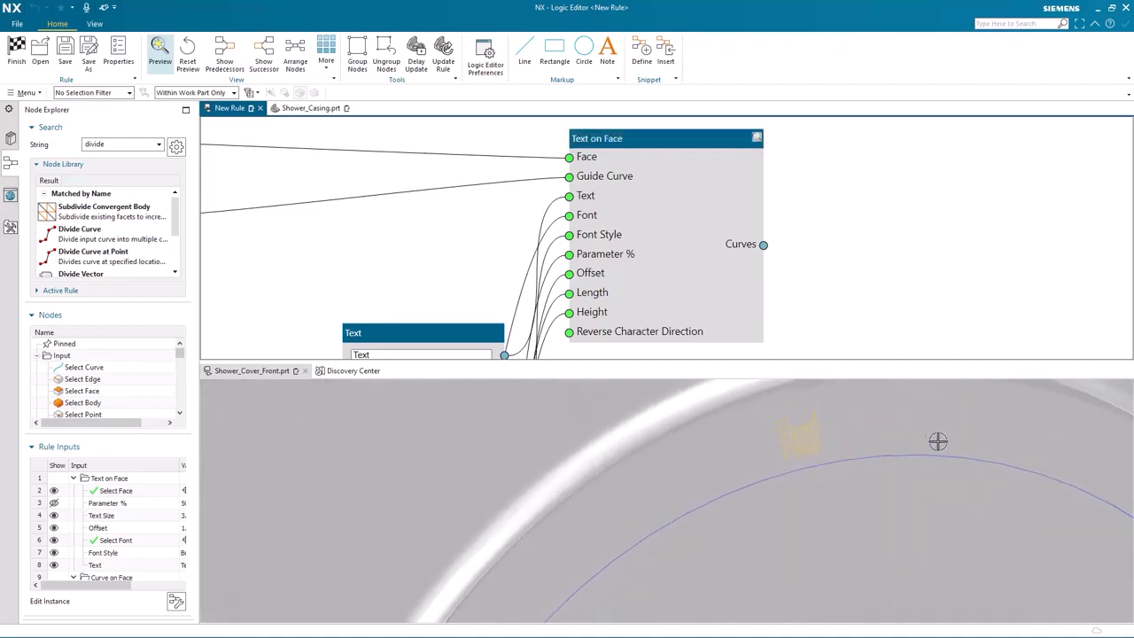
Step: Move the Select Face, Select Curve and Reverse Curve nodes farther away from the Text on Face node
scroll(445, 271, down, 5)
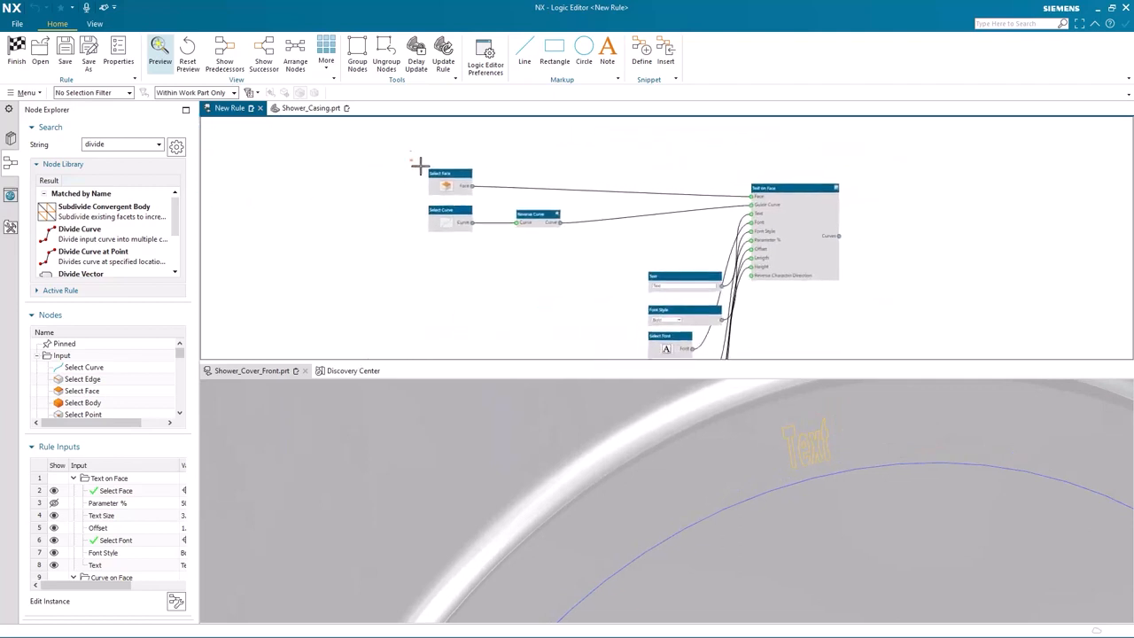
drag(415, 162, 277, 204)
scroll(539, 258, down, 3)
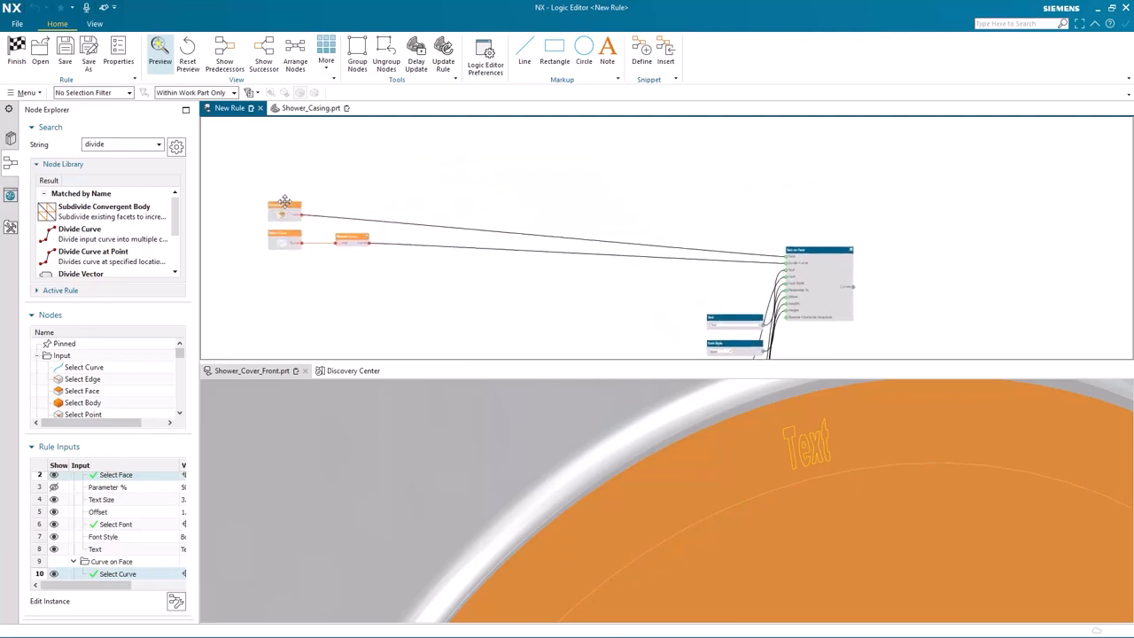
click(313, 298)
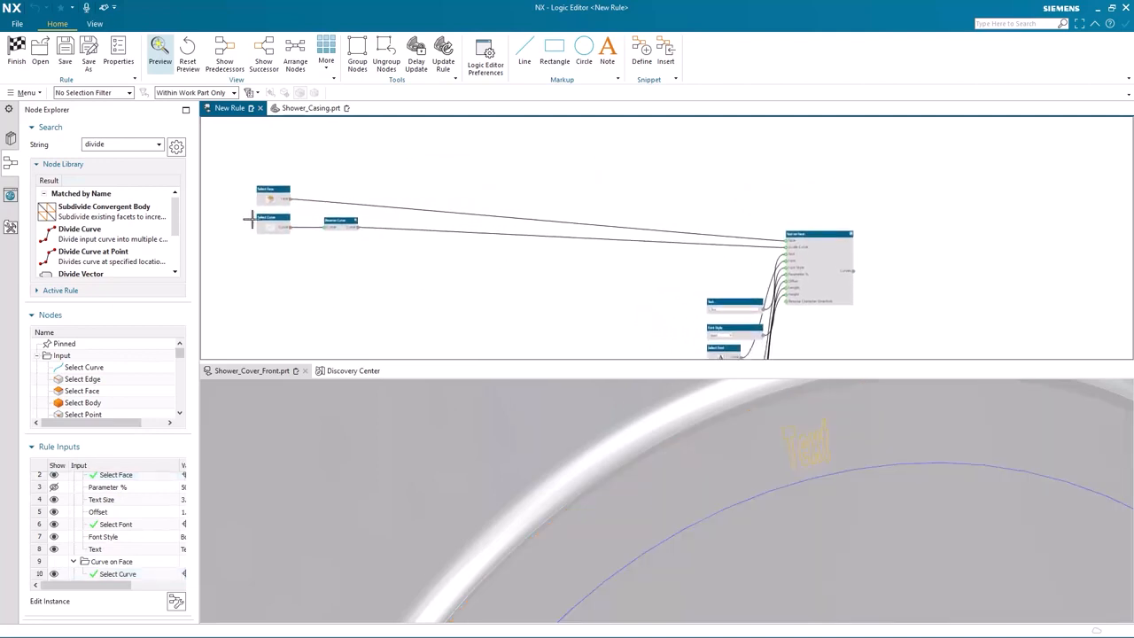
Step: Find the Range node in the node library, add it to the rule, and place it below the Reverse Curve node
double_click(124, 146)
text(range)
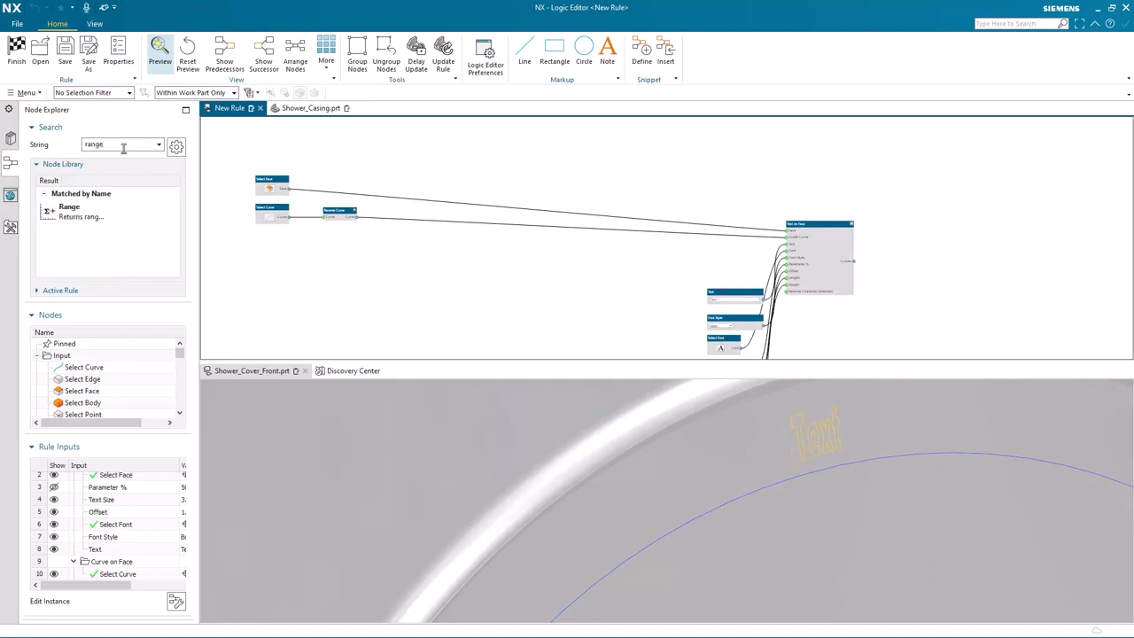
double_click(83, 215)
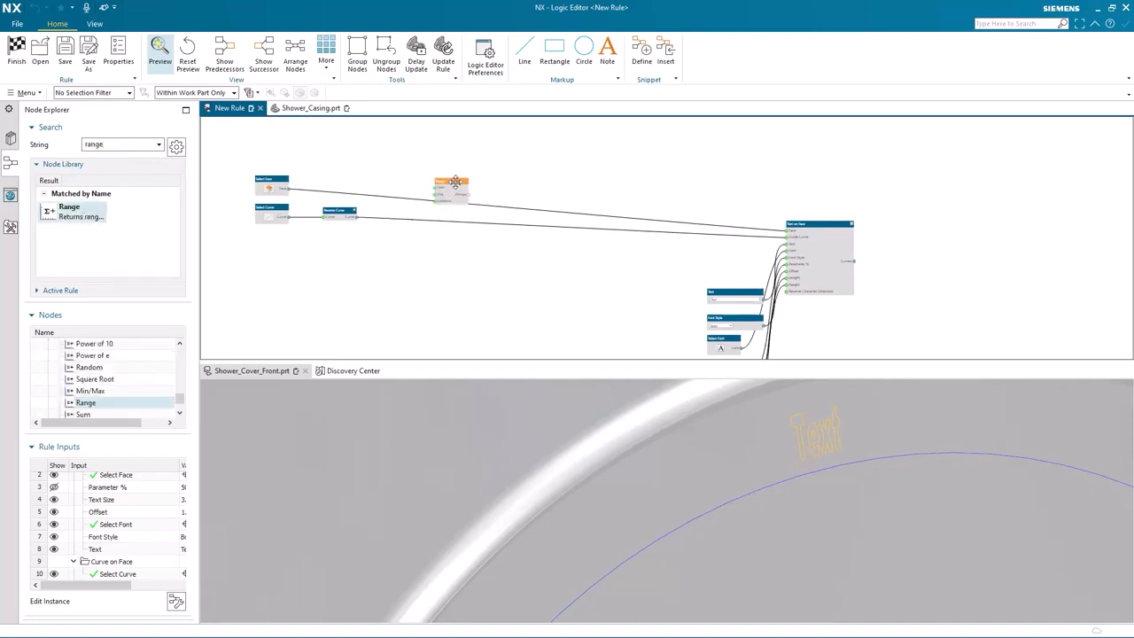
drag(452, 184, 374, 264)
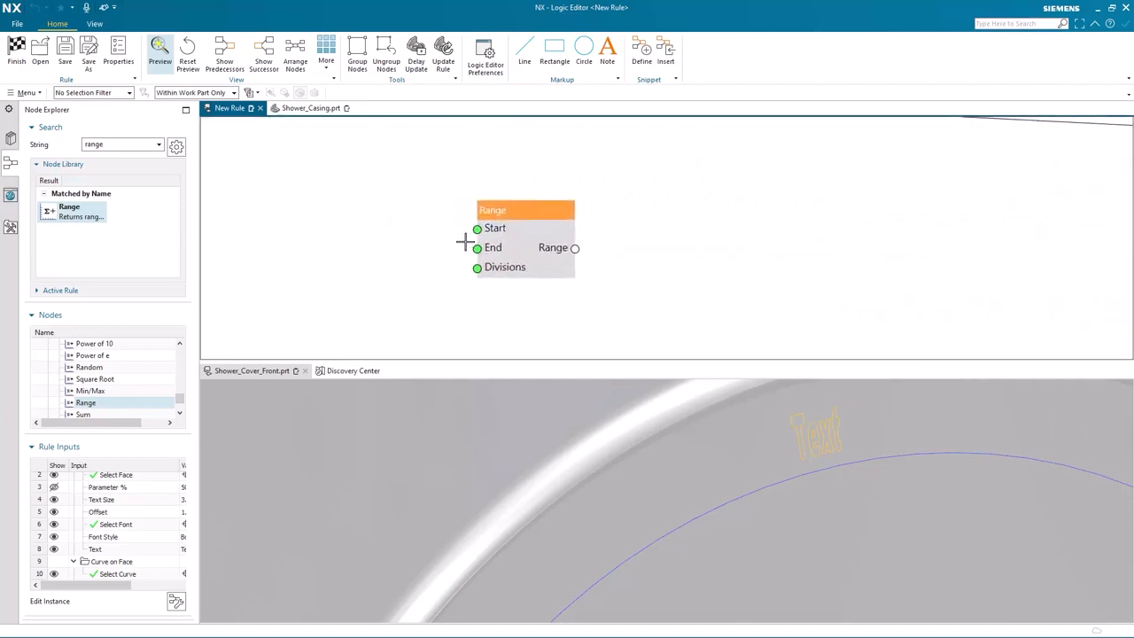
Step: Create connected Start and End inputs for the Range node, moving the Start input up to make room
right_click(478, 229)
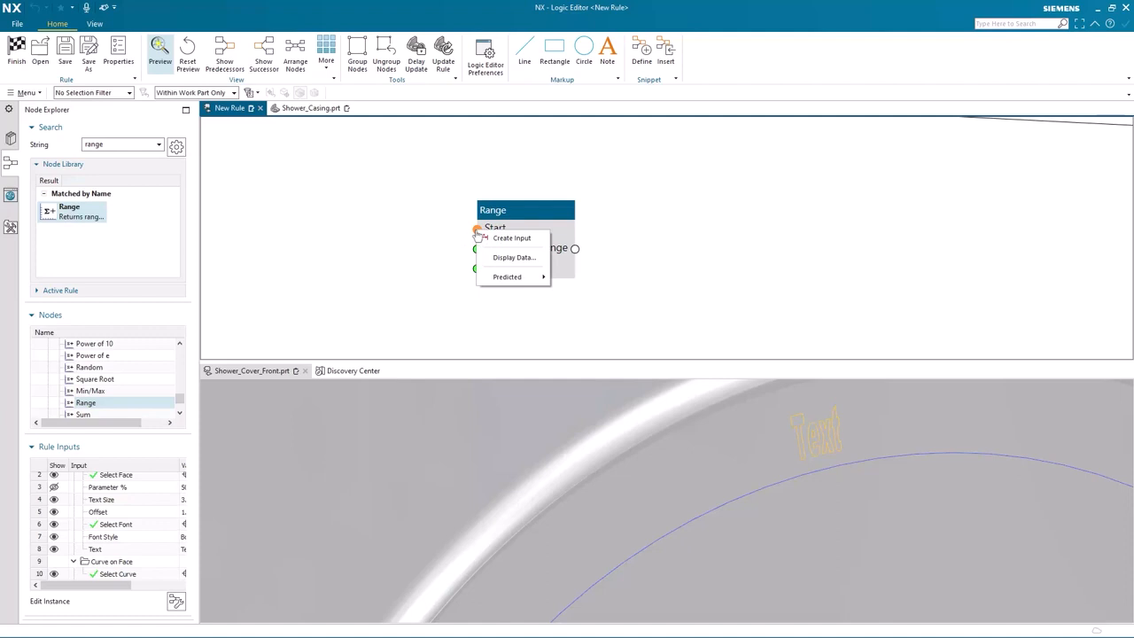
click(510, 238)
drag(391, 207, 391, 168)
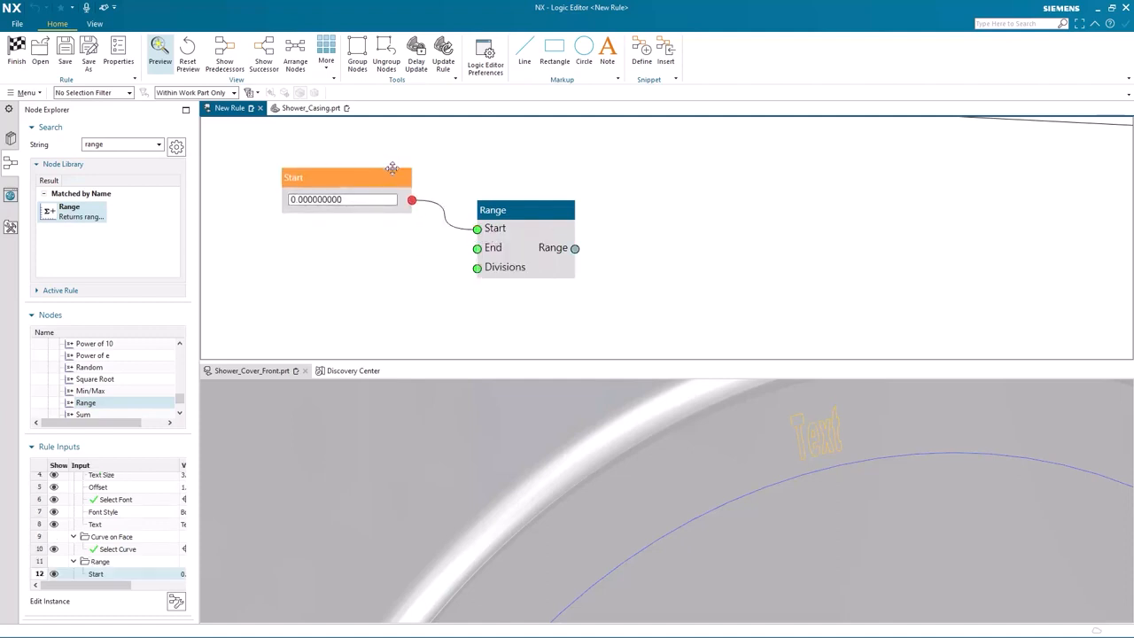
right_click(478, 248)
click(510, 257)
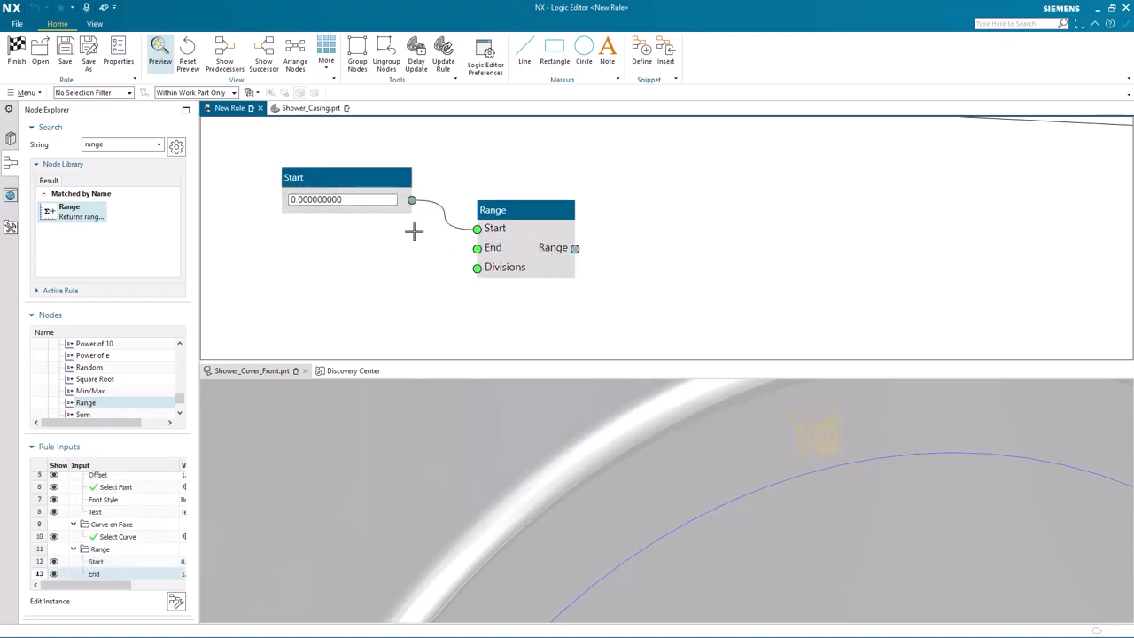
Step: Set the Range node's Start input to 1 and its End input to 5
click(325, 200)
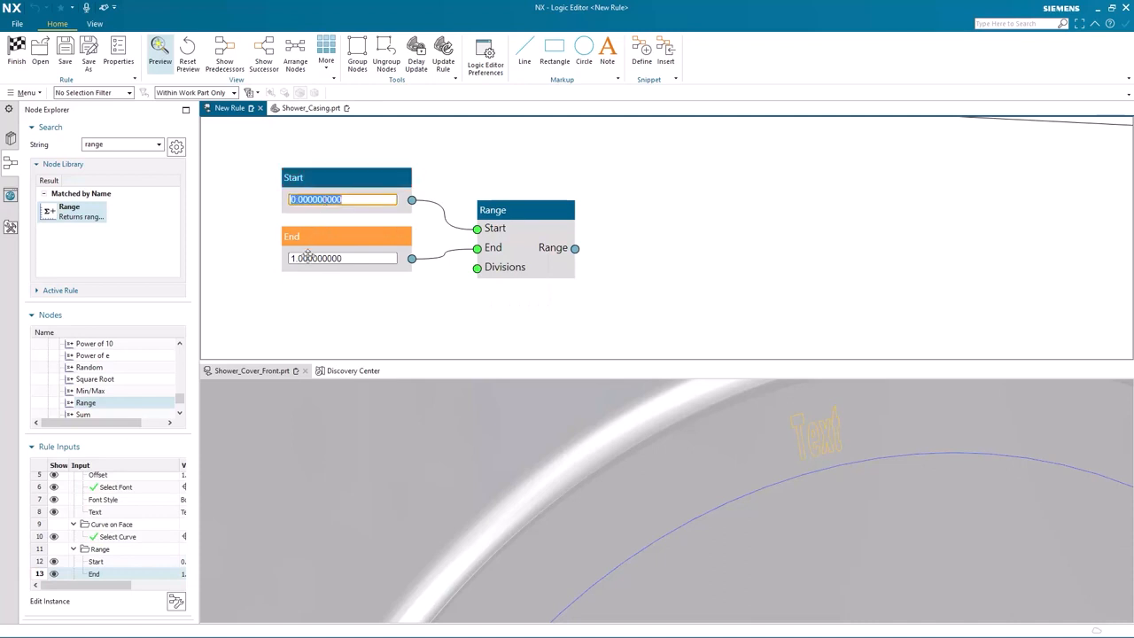
text(1)
click(307, 257)
text(5)
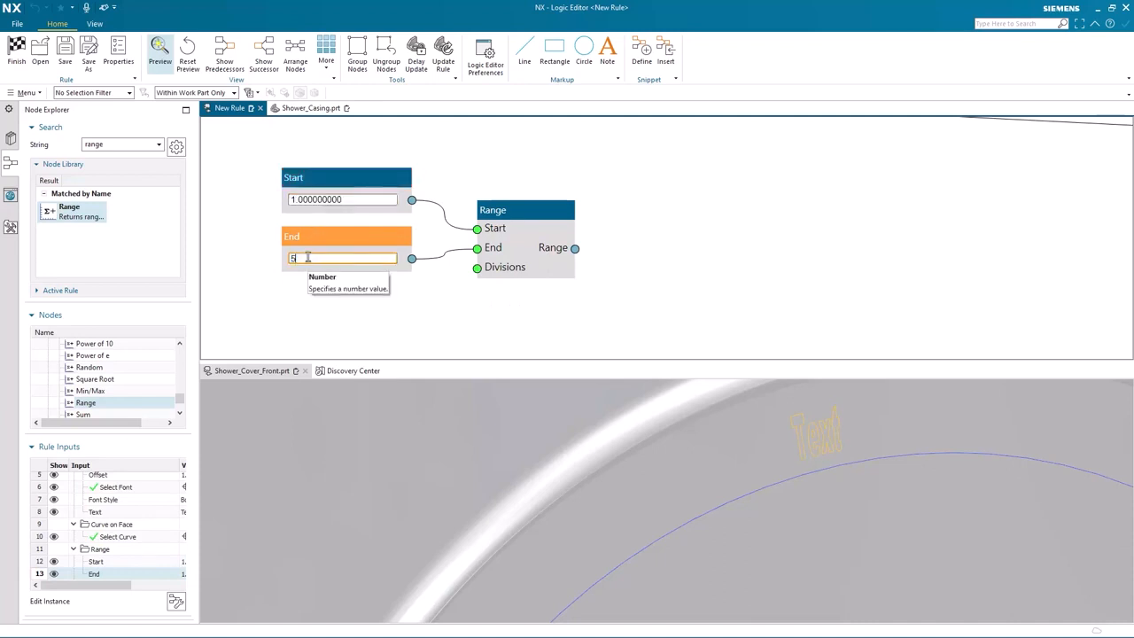
key(Return)
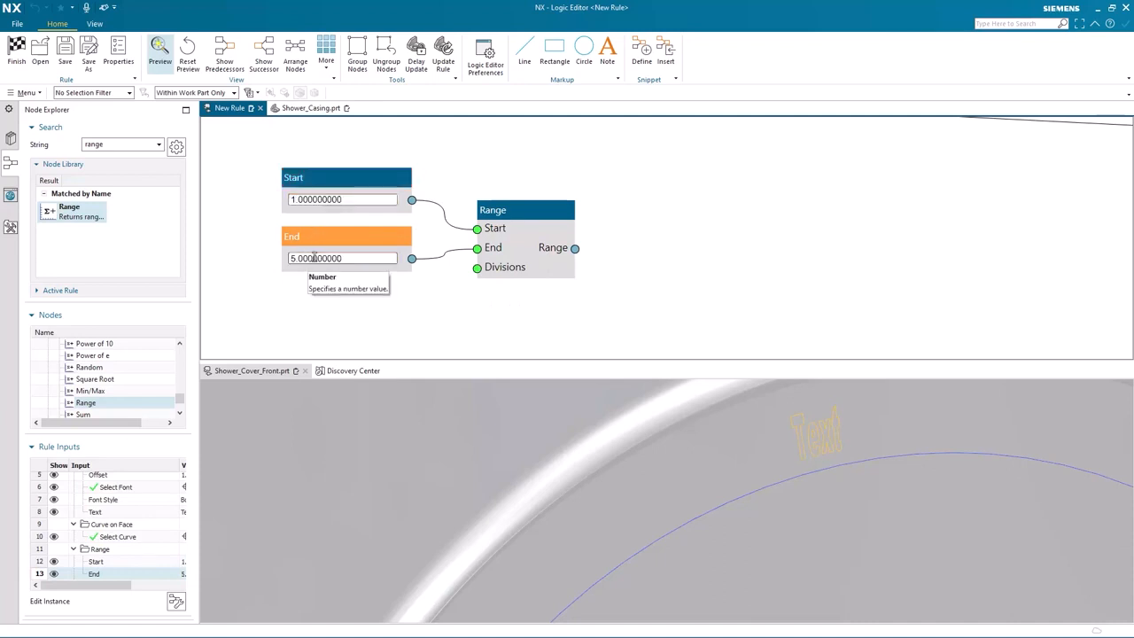
Step: Add the predicted Subtract node to the Range node's Divisions input and delete the A and B input nodes that come with it
right_click(478, 275)
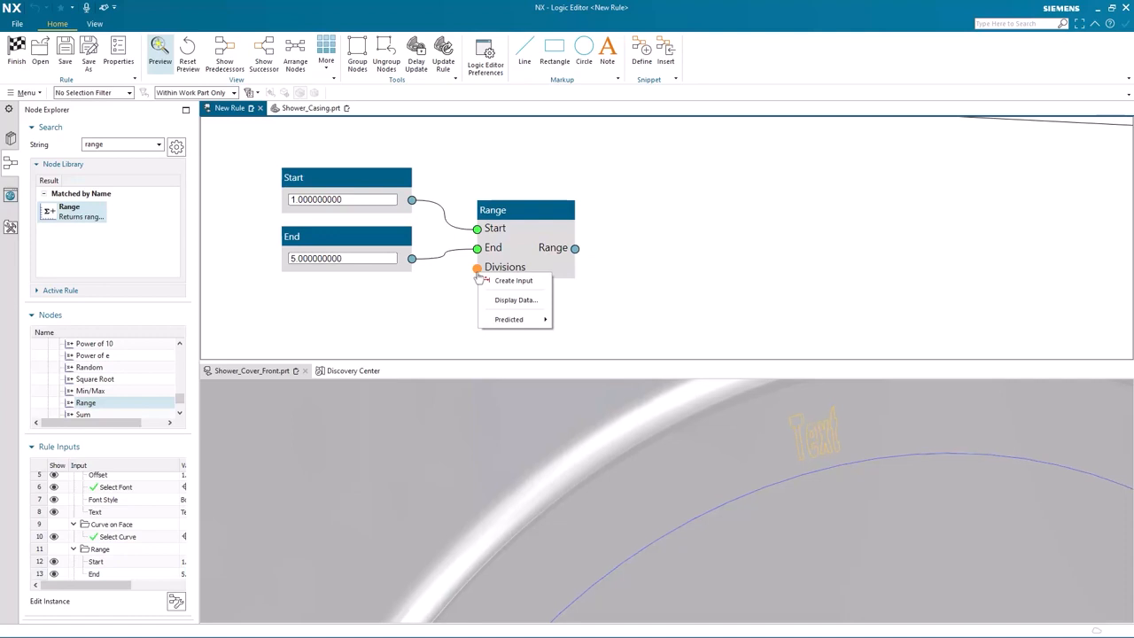
mouse_move(509, 319)
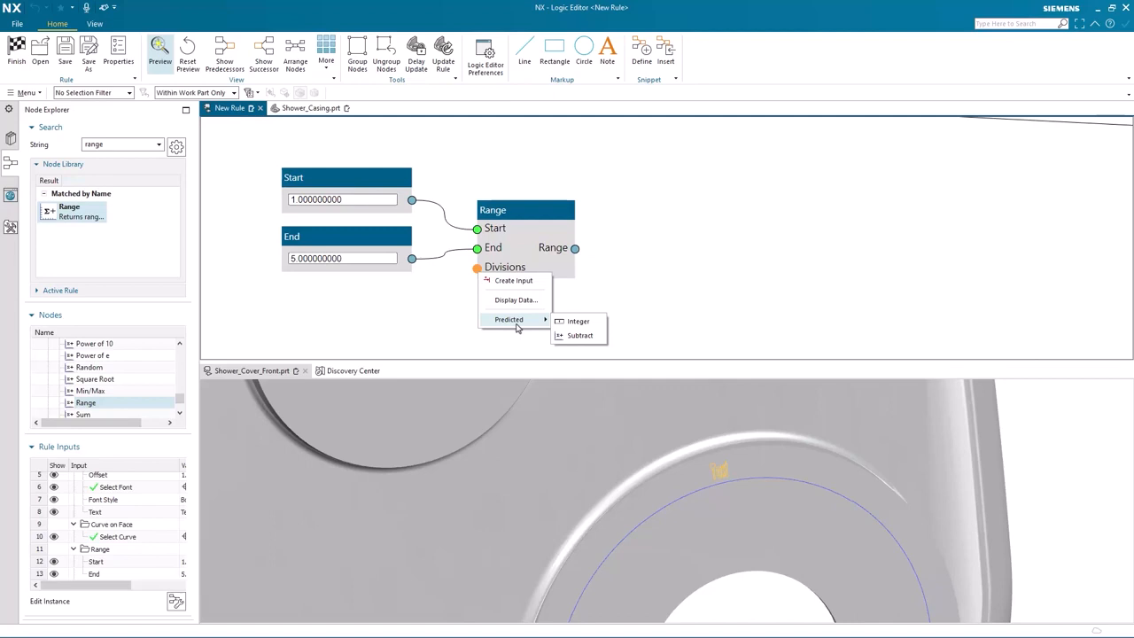
click(578, 336)
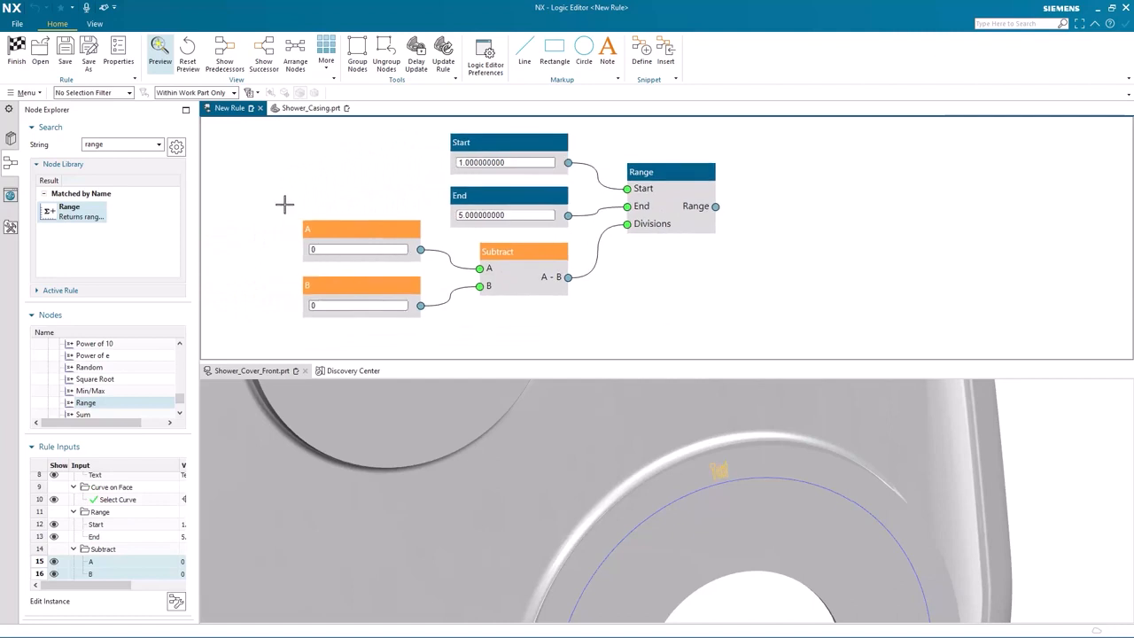
drag(284, 199, 433, 324)
key(Delete)
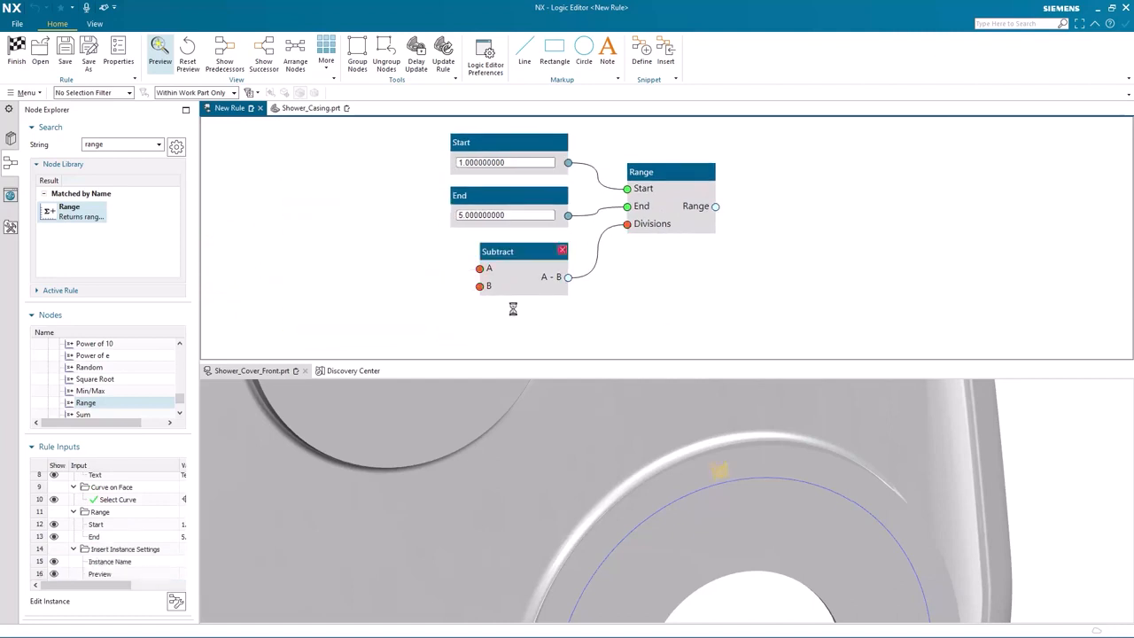
Step: Move the Subtract node lower, then connect the End value to its A input and the Start value to its B input
drag(534, 255, 535, 293)
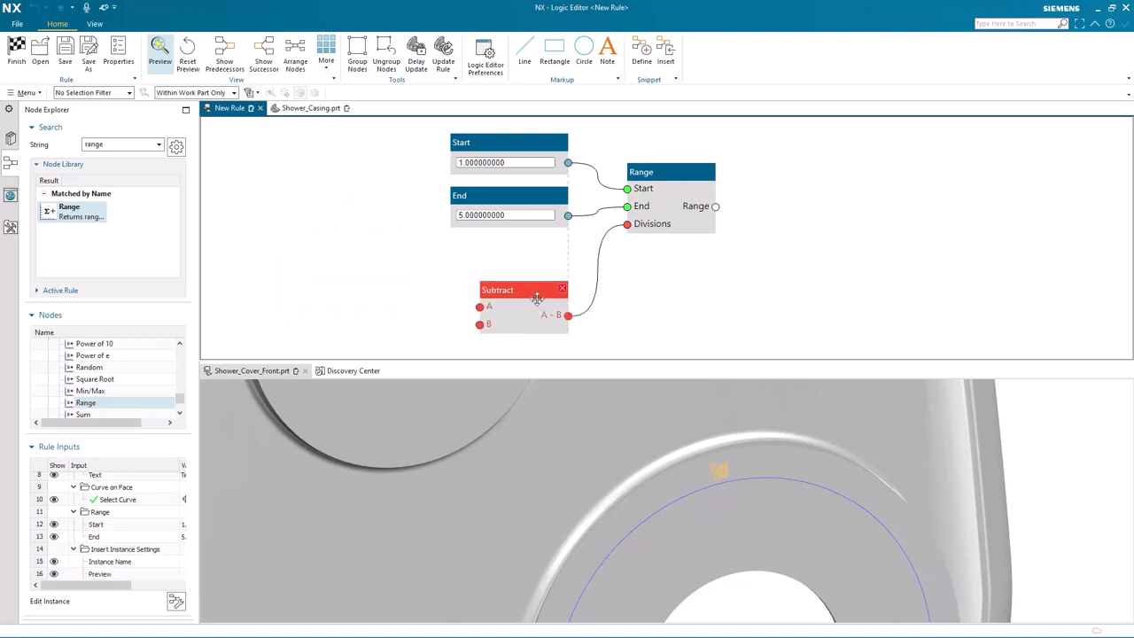
drag(568, 218, 481, 306)
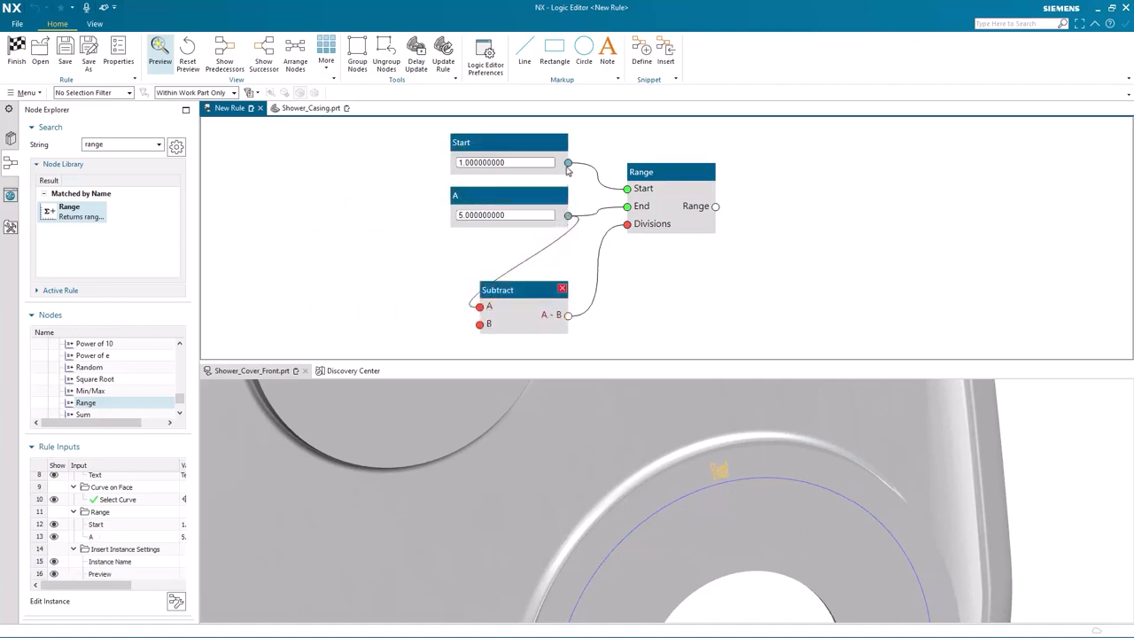
drag(568, 162, 479, 324)
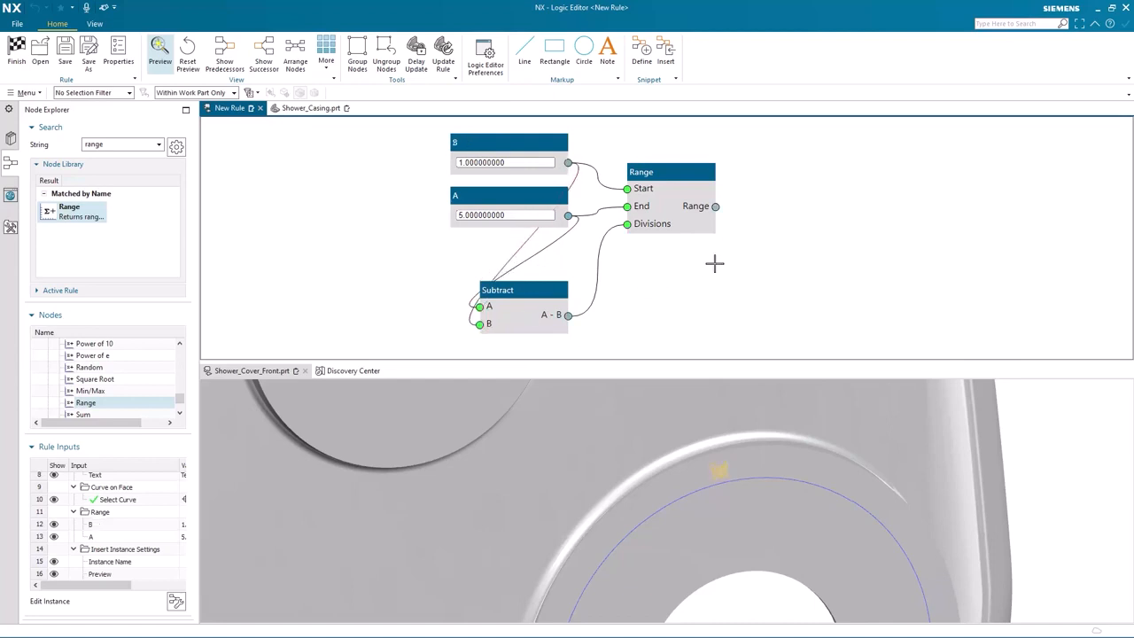
Step: Display the data of the Range node's output to check the generated list, then close it
right_click(716, 207)
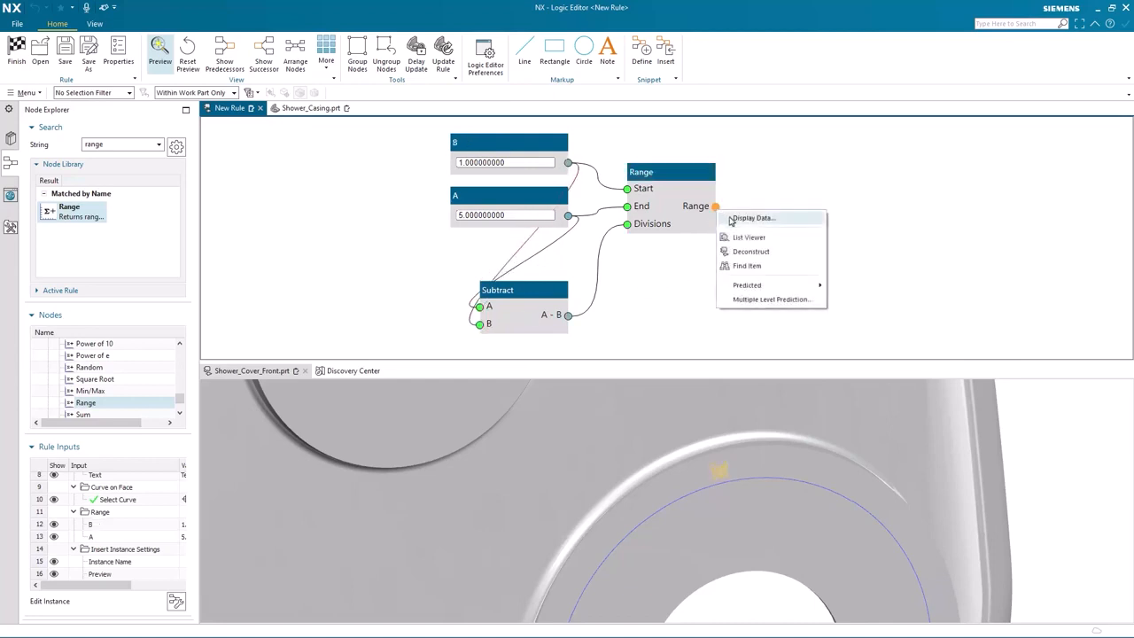
click(735, 219)
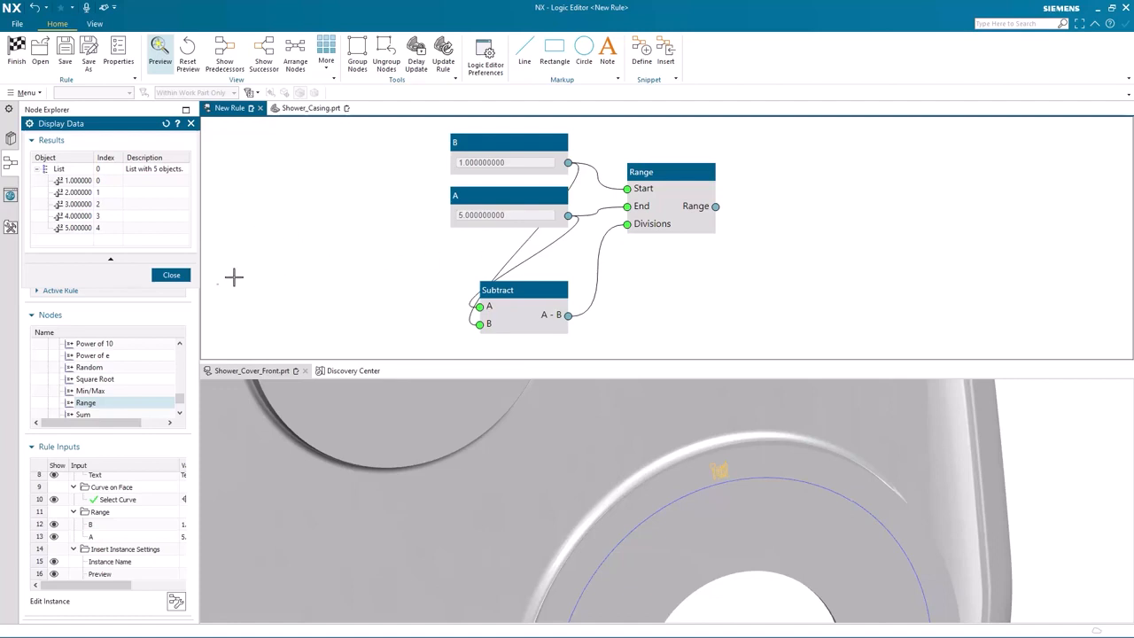
click(171, 274)
Step: Add the predicted Truncate node to the Range node's output
middle_drag(636, 322, 482, 264)
right_click(444, 230)
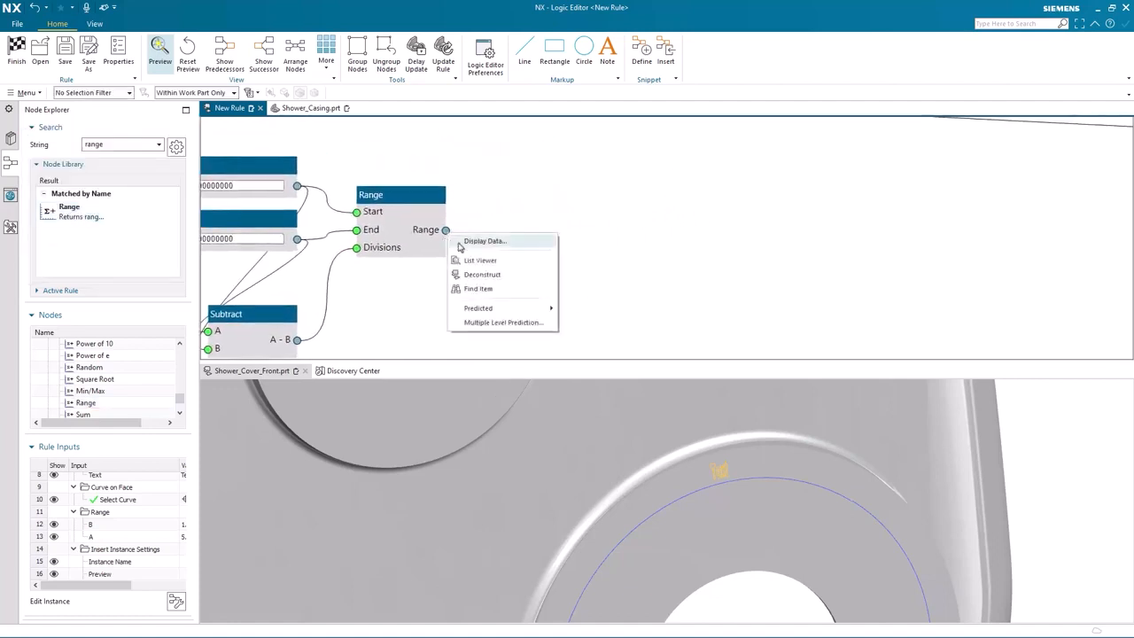
mouse_move(521, 312)
click(586, 310)
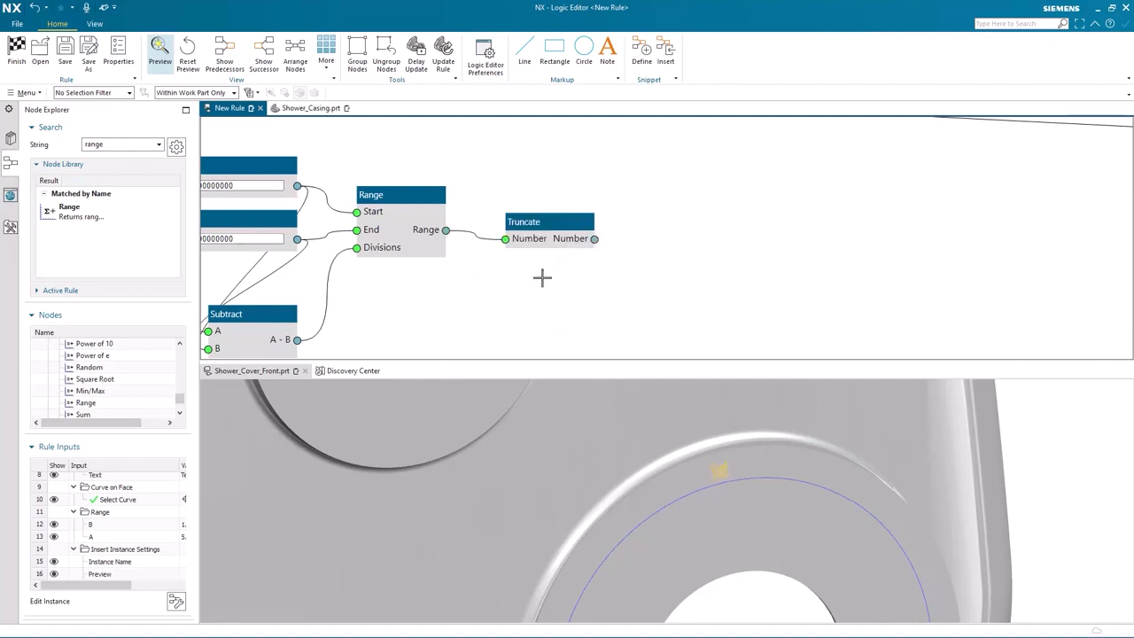
Step: Display the data of the Truncate node's output to check the truncated numbers, then close it
right_click(593, 240)
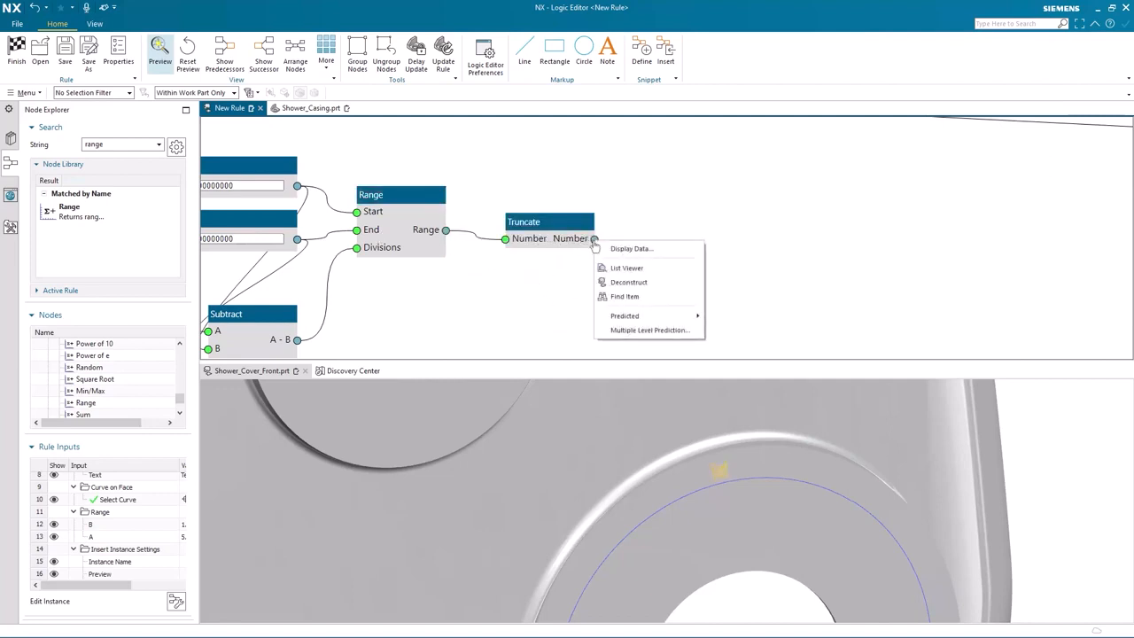
click(617, 250)
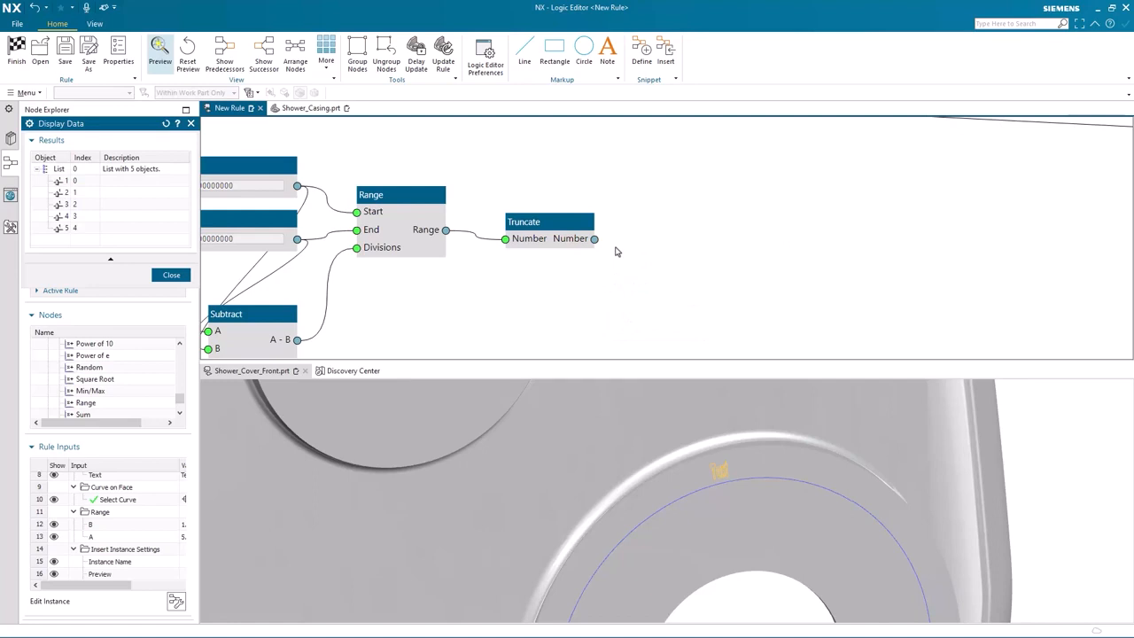
click(173, 275)
Step: Search the node library for "merge" and place a Merge node between the Truncate and Text on Face nodes
scroll(563, 311, down, 5)
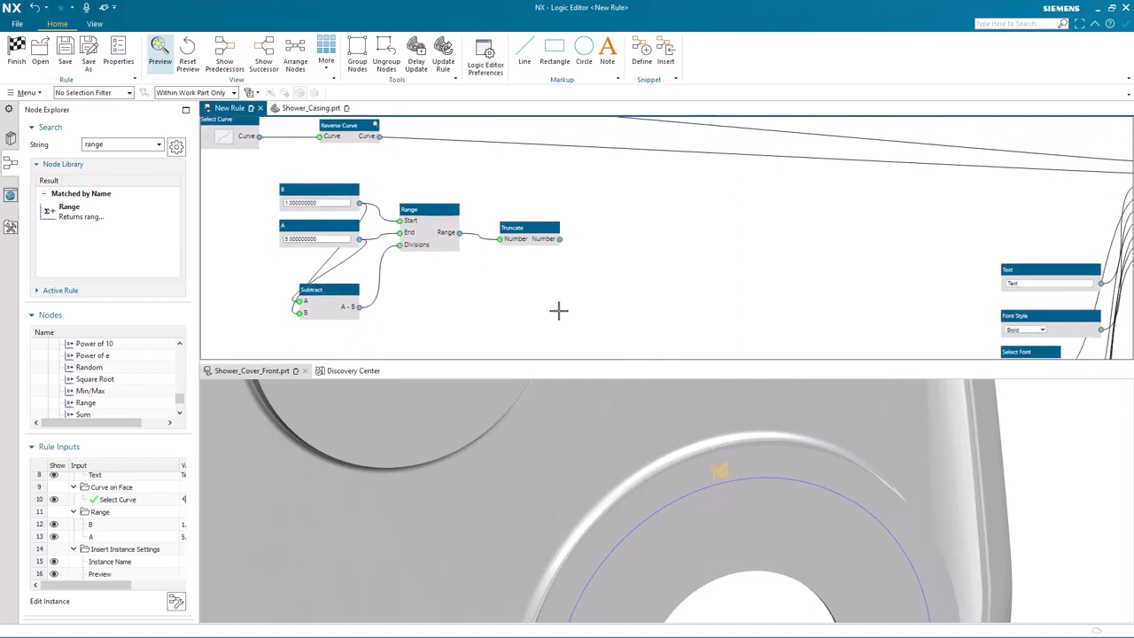
scroll(558, 311, down, 3)
scroll(557, 310, down, 2)
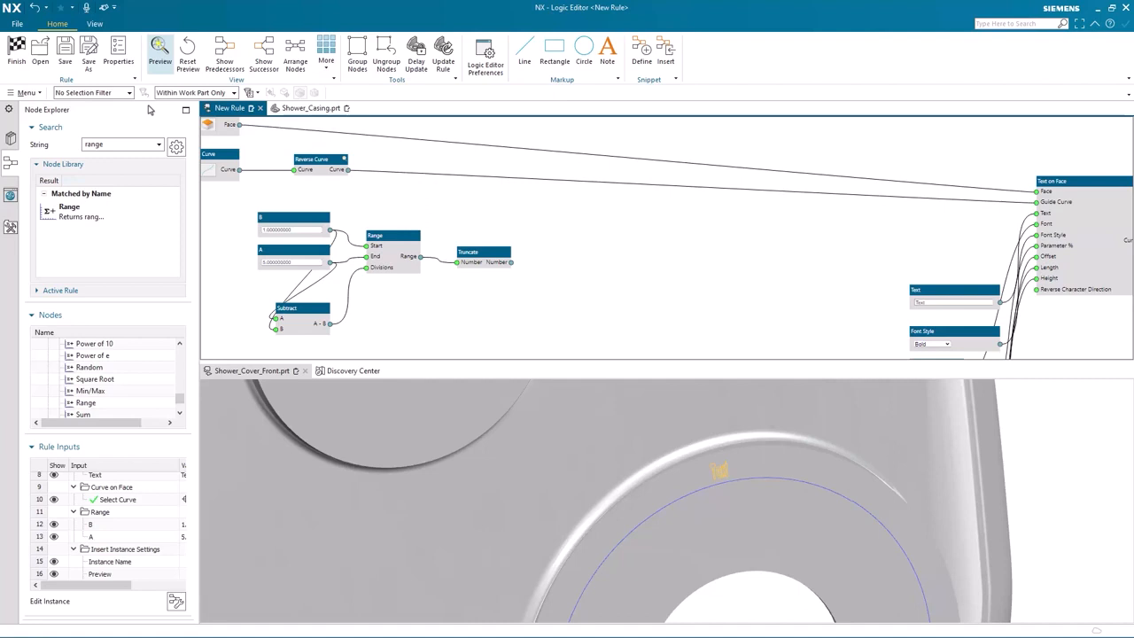
double_click(110, 142)
text(merge)
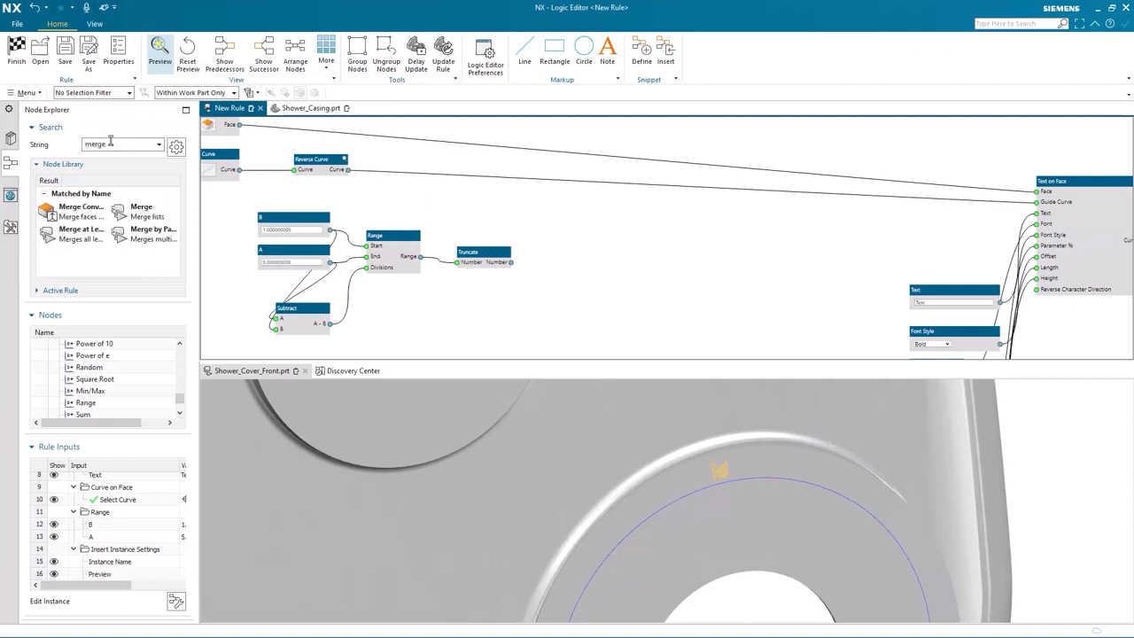
drag(141, 211, 637, 249)
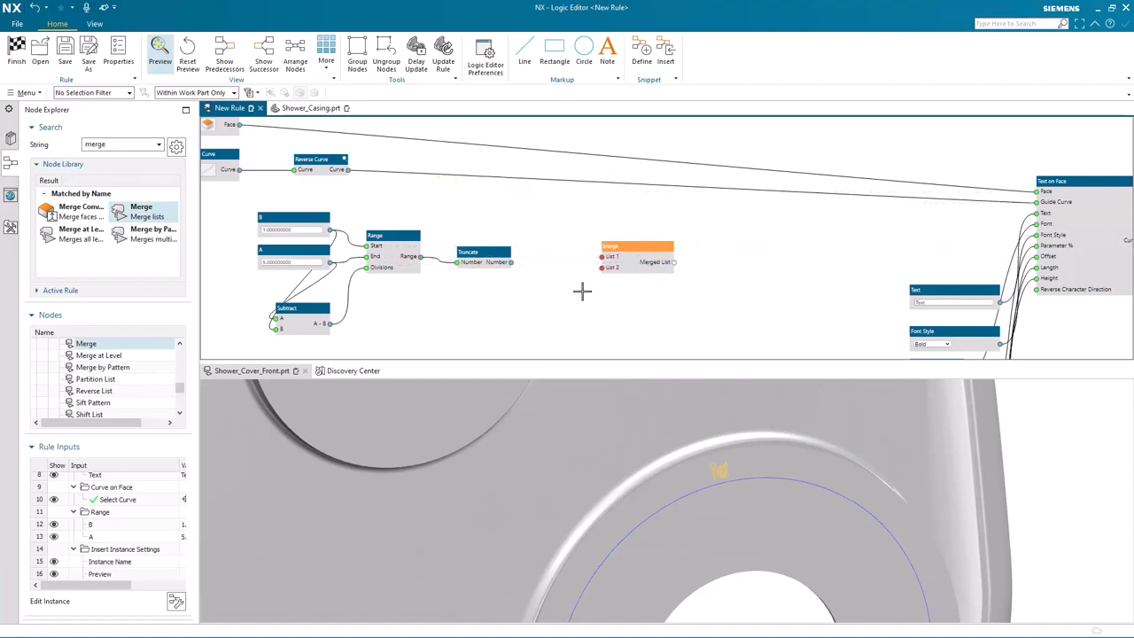
Step: Add a predicted String input node to the Merge node's List 1
right_click(603, 265)
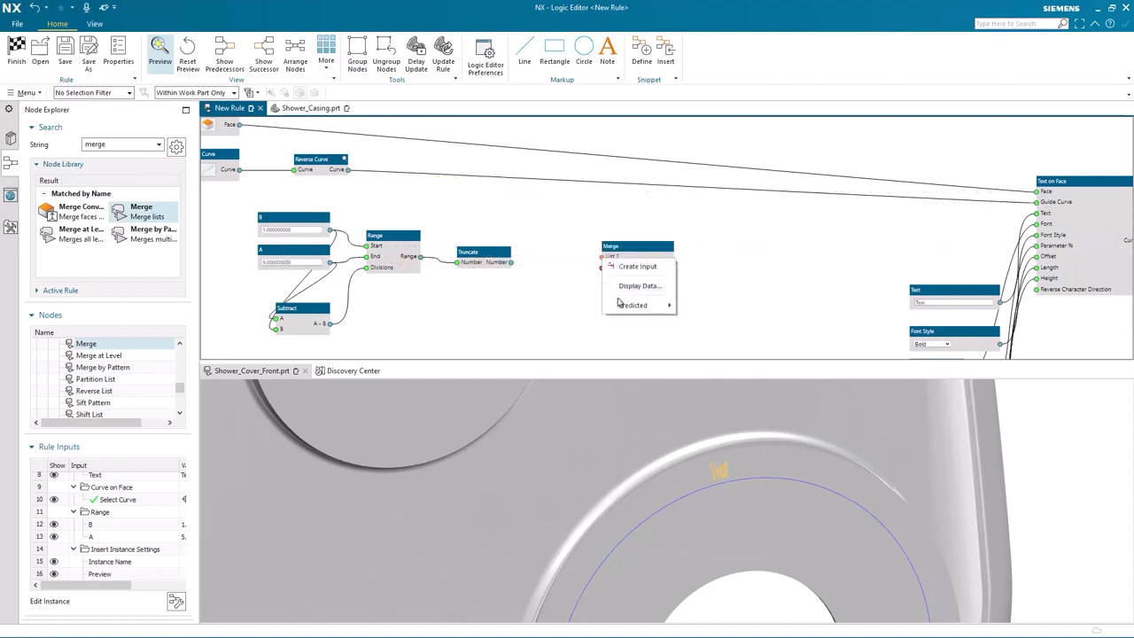
mouse_move(632, 305)
click(692, 323)
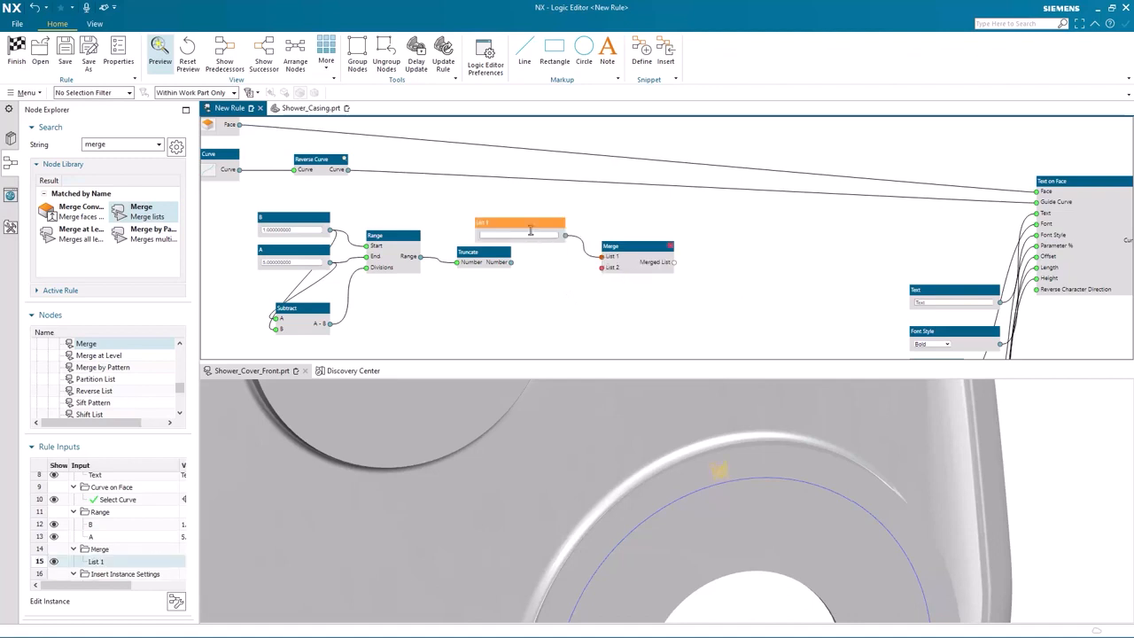
Step: Rename the List 1 string input as "Lowest Value" and set its text to "OFF"
scroll(498, 222, up, 3)
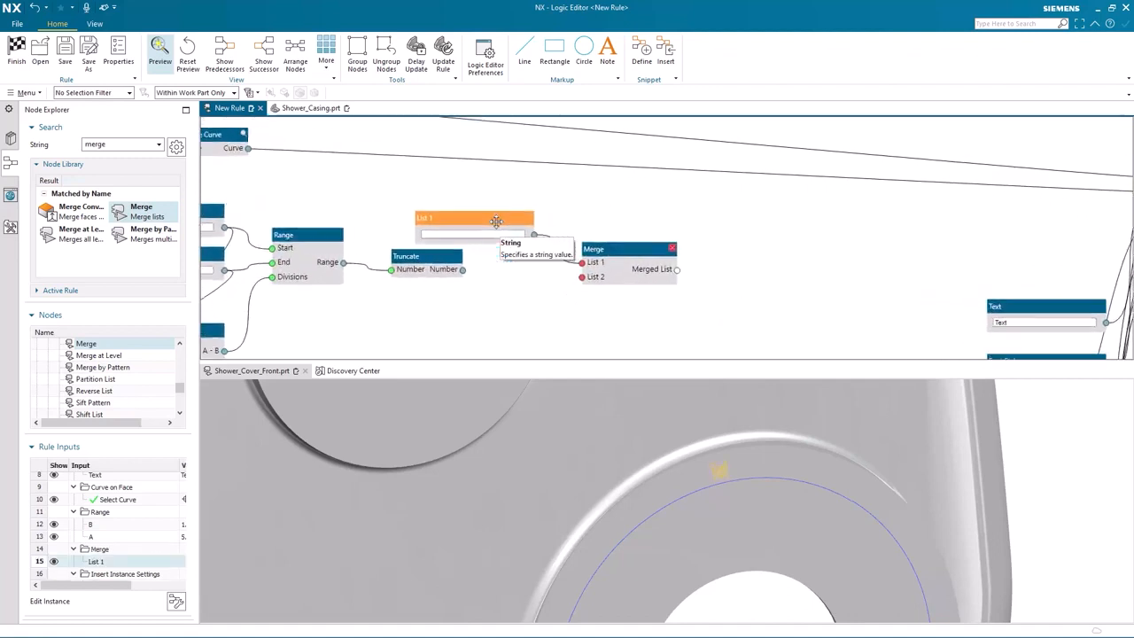
right_click(454, 215)
click(478, 260)
text(Lowest Value)
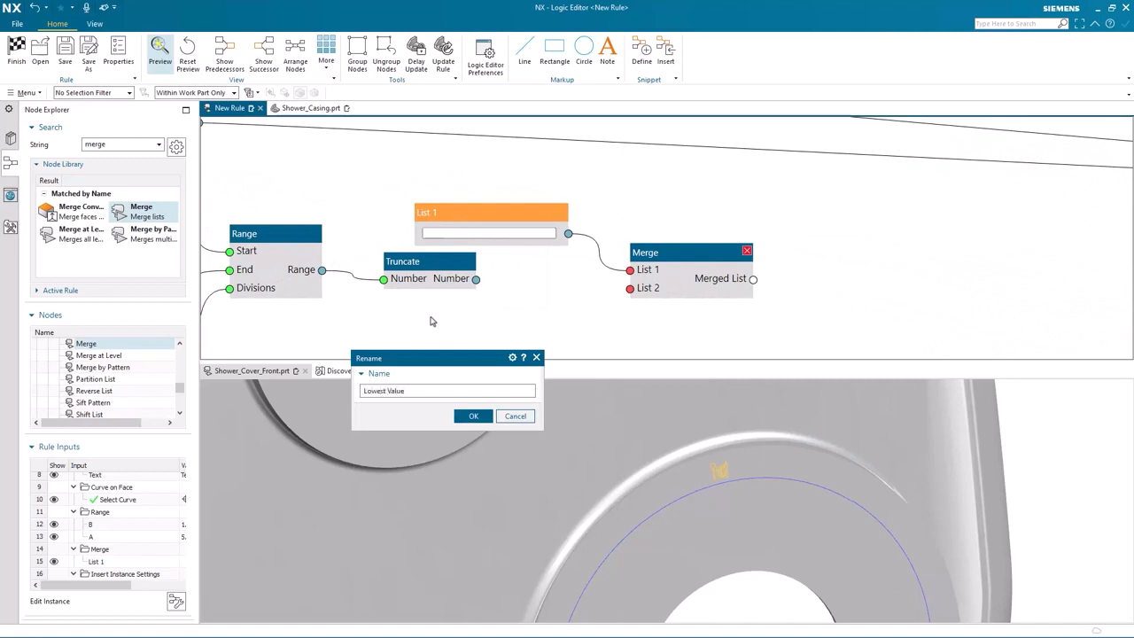
click(473, 415)
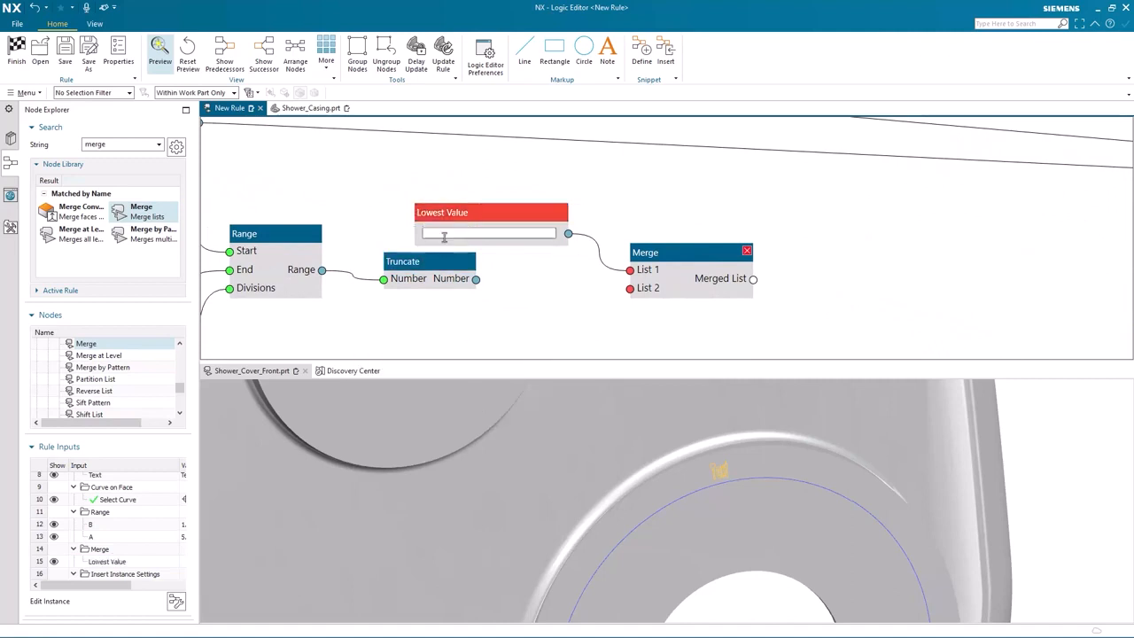
click(442, 233)
text(OFF)
click(463, 314)
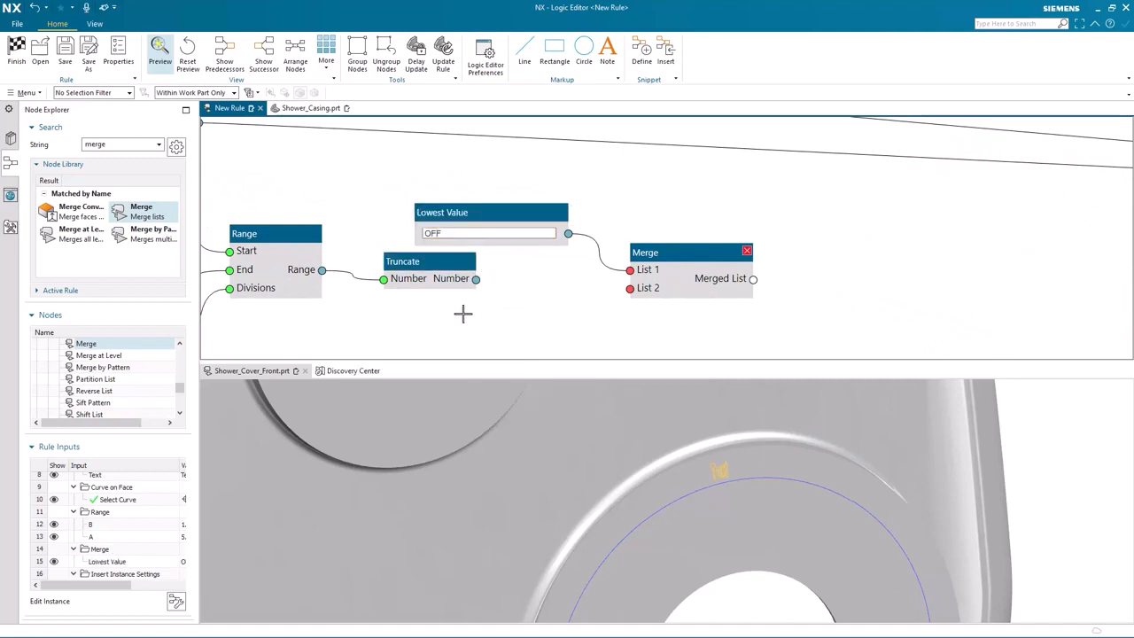
Step: Copy the Lowest Value node and paste the duplicate below the Truncate node
right_click(509, 216)
click(531, 283)
right_click(484, 320)
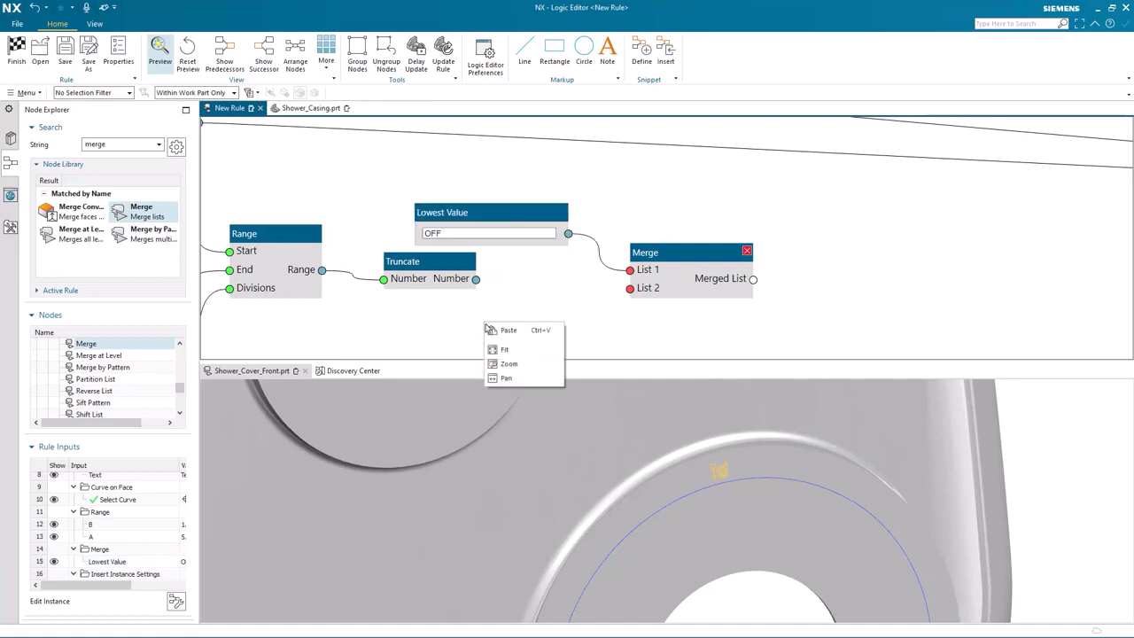
click(501, 332)
Step: Rename the pasted node as "Highest Value" and set its text to "MAX"
right_click(527, 330)
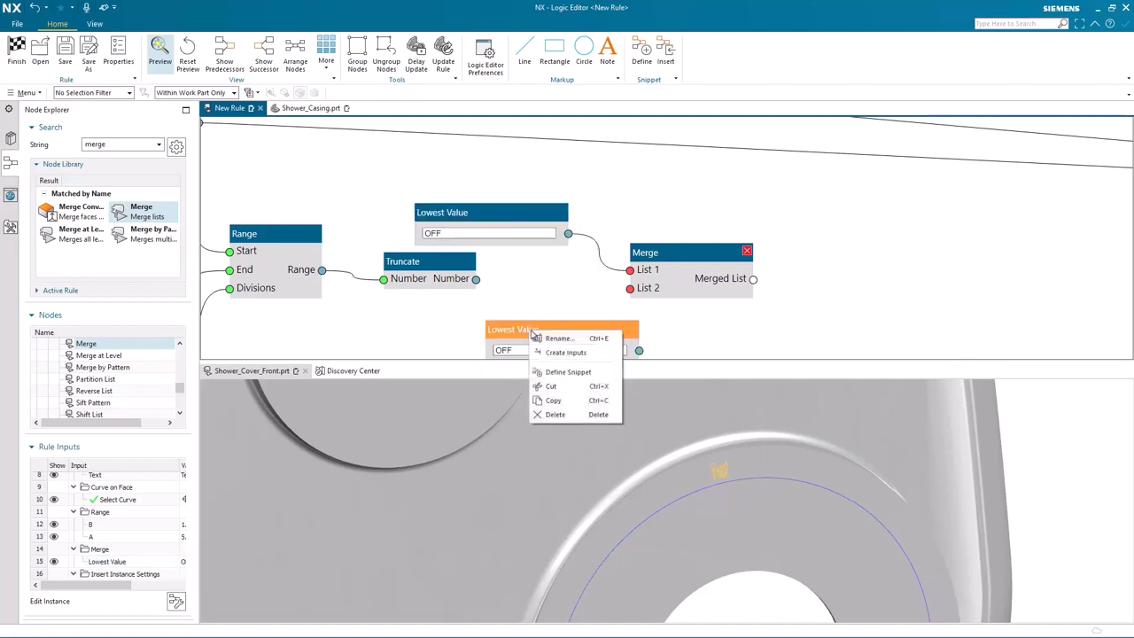
click(540, 337)
drag(386, 392, 357, 391)
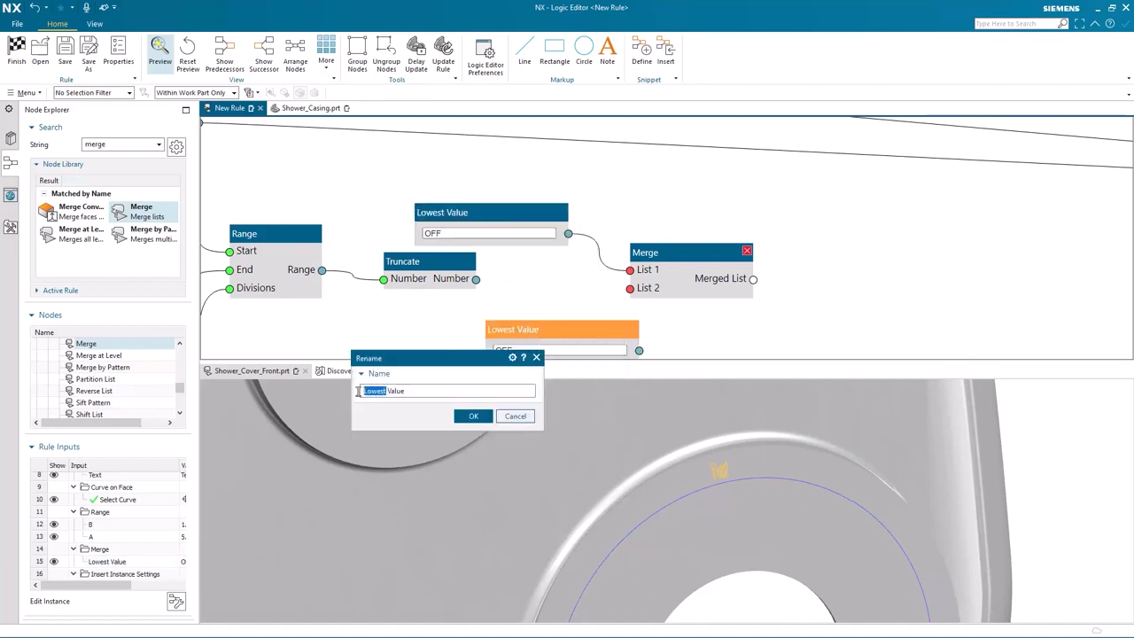
text(Highest)
click(473, 416)
click(519, 351)
text(MAX)
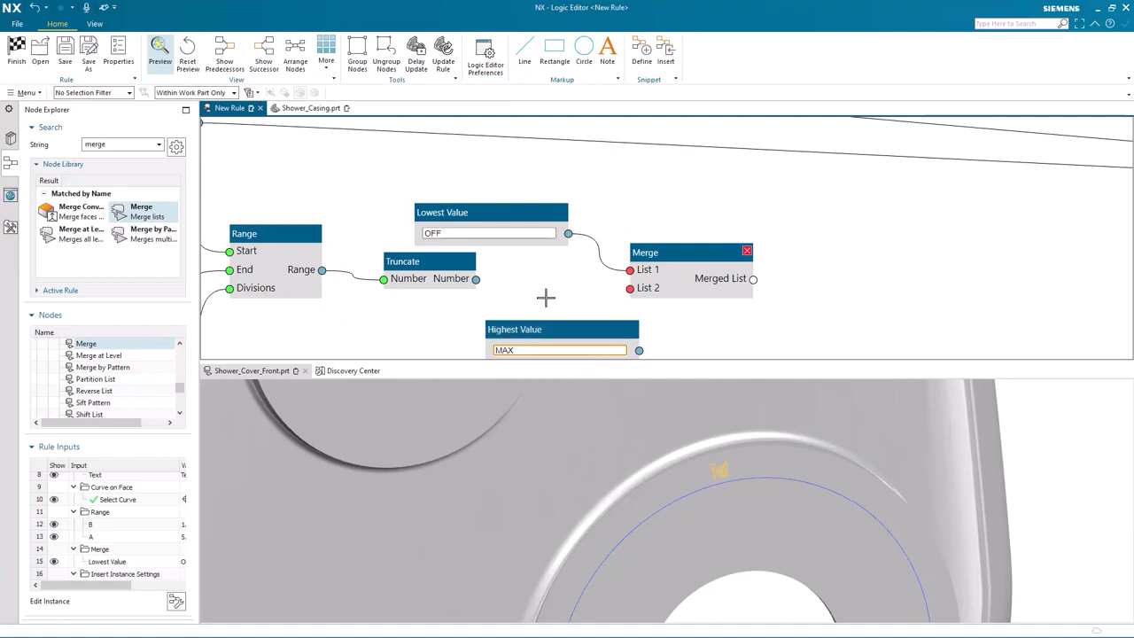
Step: Move the Highest Value node so that it lines up vertically with the Lowest Value node
click(559, 329)
drag(559, 329, 488, 325)
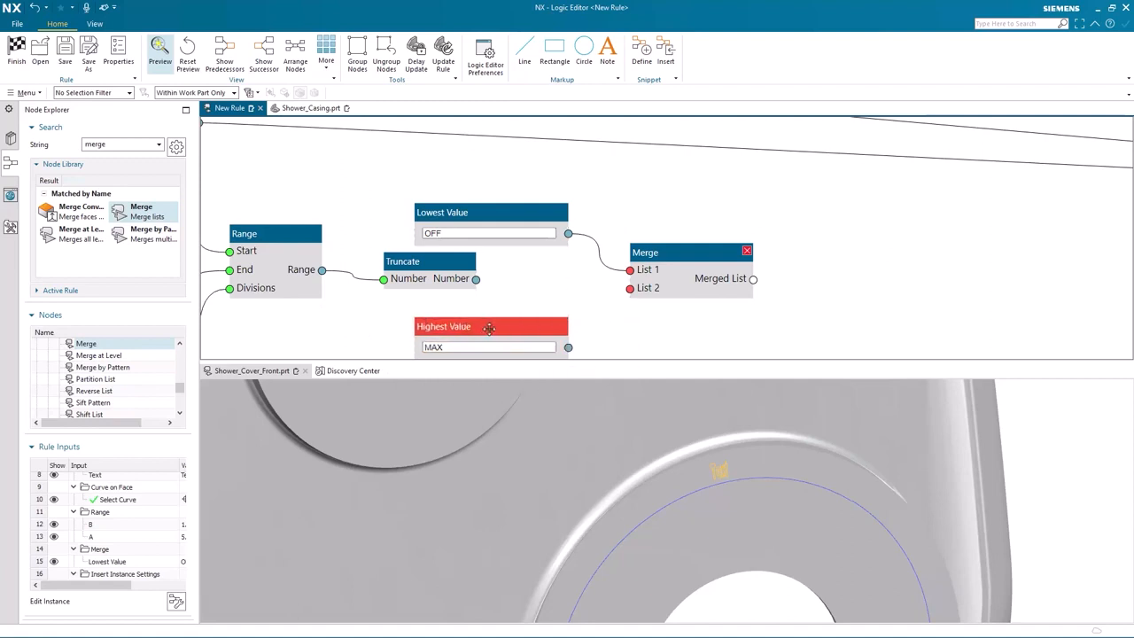
click(564, 307)
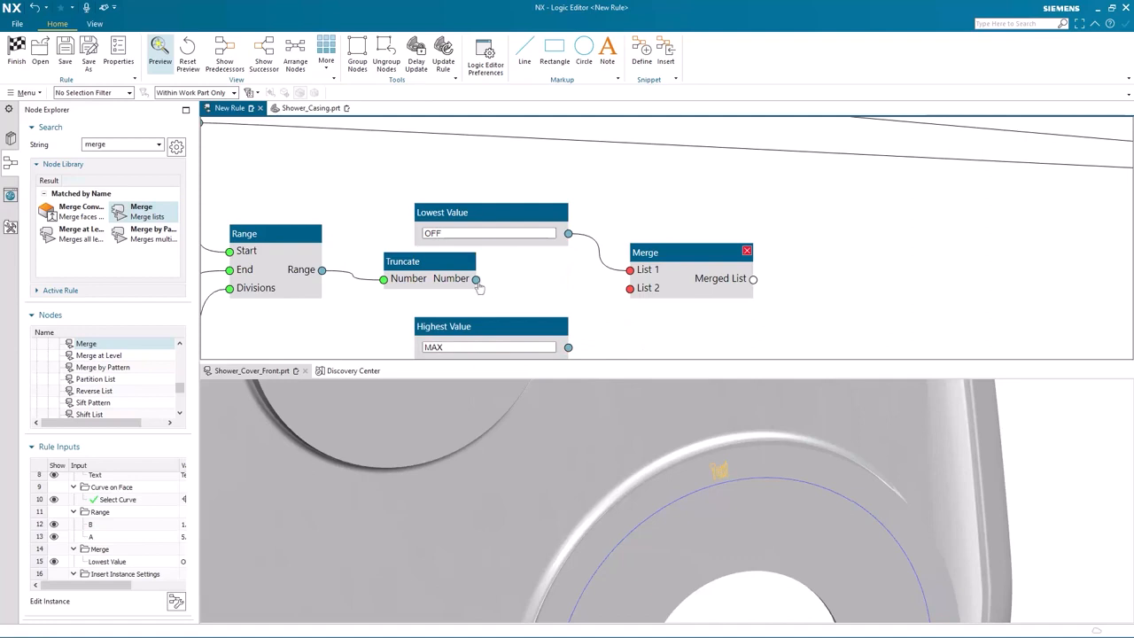
Step: Connect the Truncate output to the Merge node's List 2 and the Highest Value output to its List 3
drag(476, 279, 630, 288)
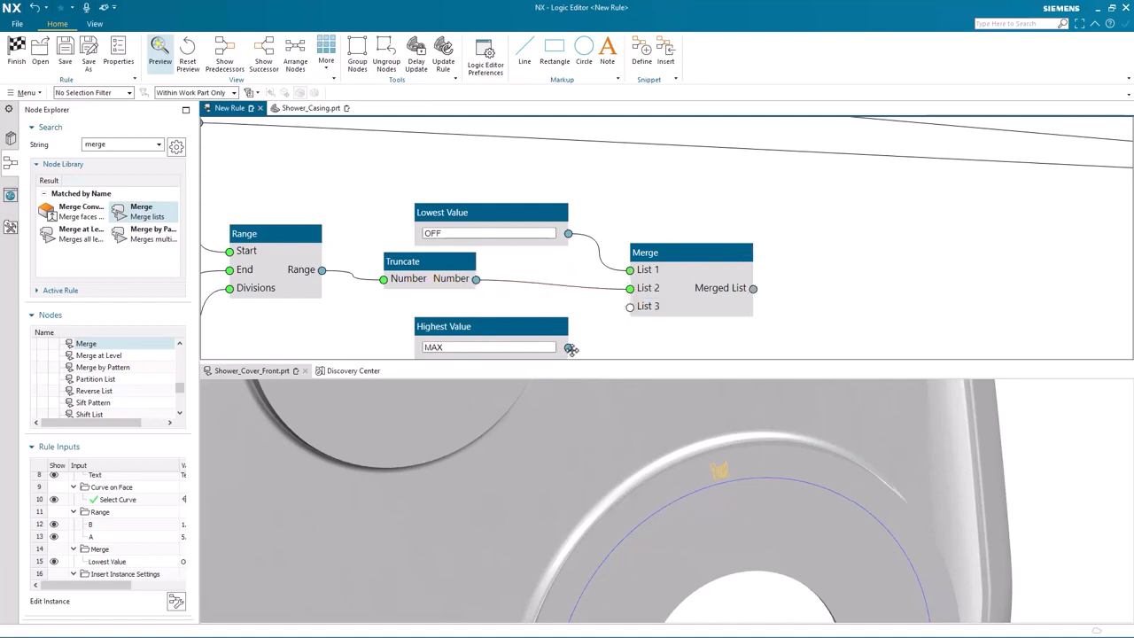
drag(570, 349, 633, 316)
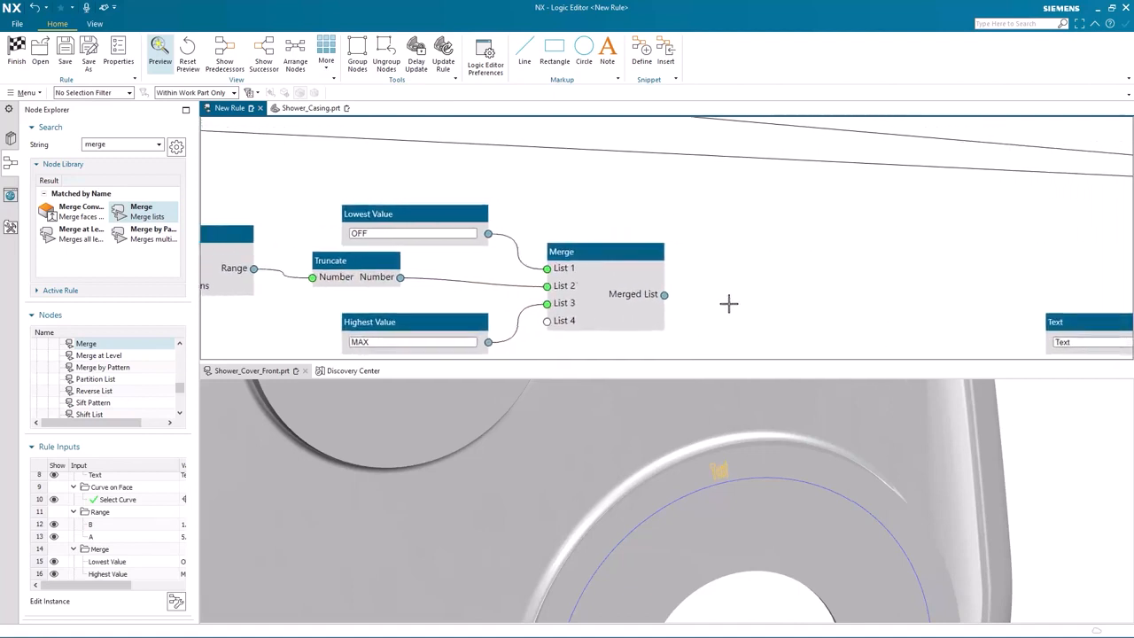
middle_drag(729, 304, 588, 307)
scroll(587, 307, down, 3)
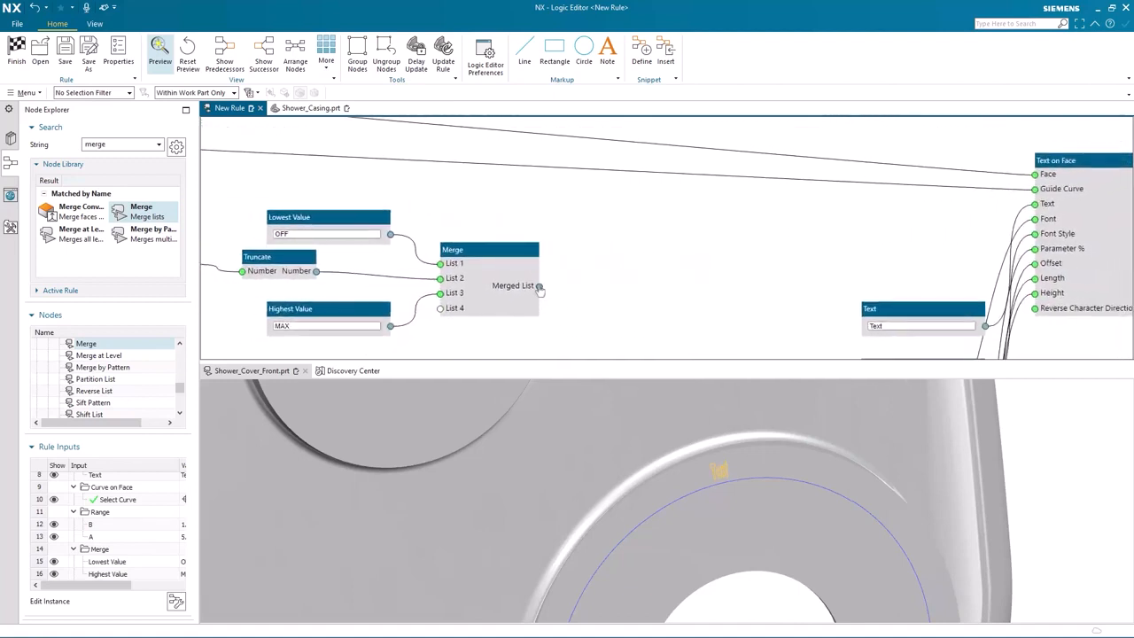
Step: Display the data of the Merge node's Merged List output, examine its entries through to the last one, and close the results
right_click(539, 288)
click(547, 293)
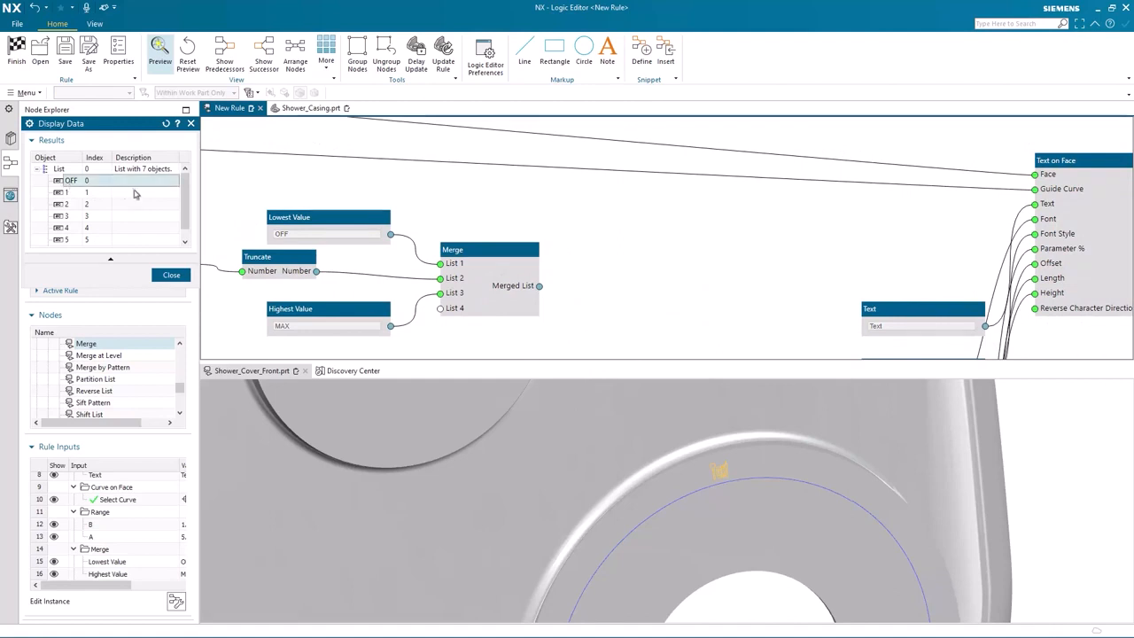
scroll(183, 198, down, 1)
click(80, 241)
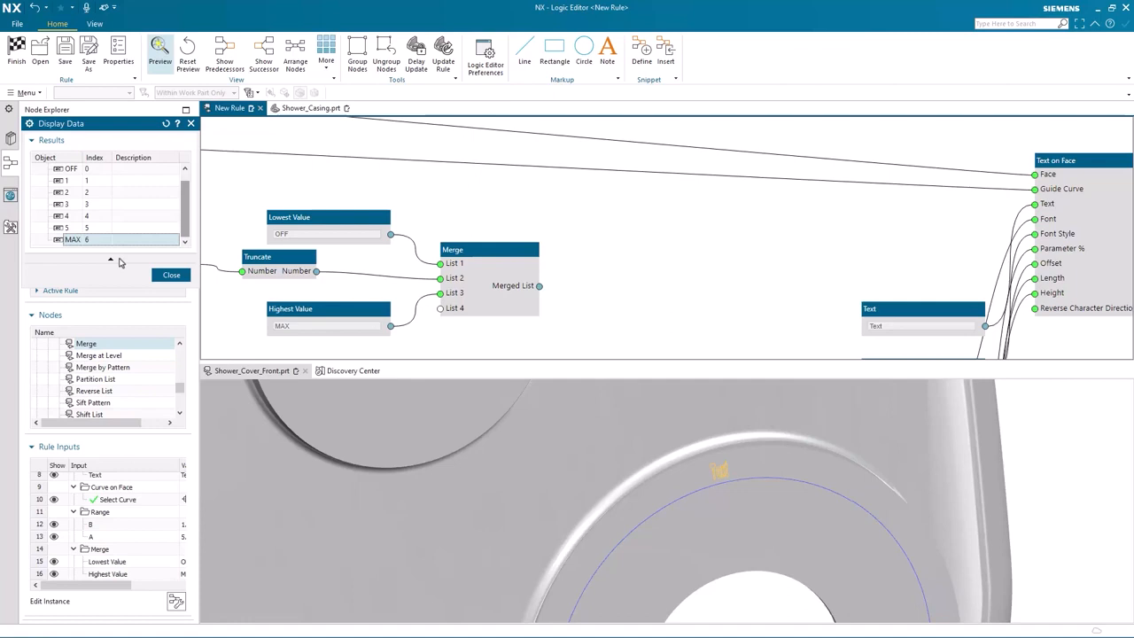
click(171, 275)
Step: Add a predicted List Length node connected to the Merge node's Merged List output
scroll(620, 246, down, 1)
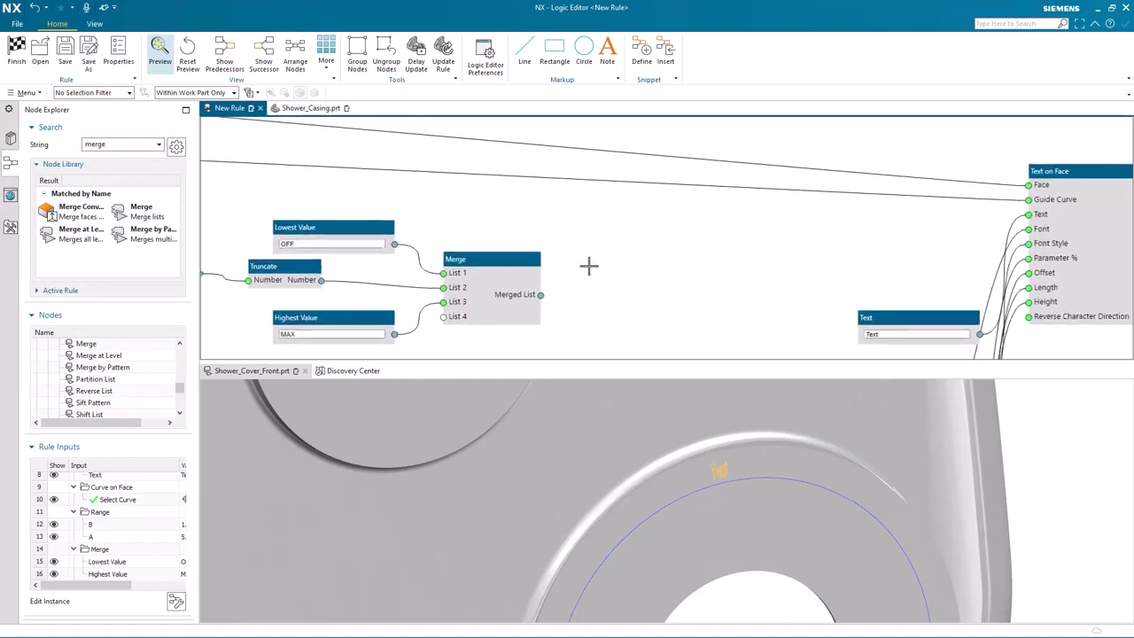
right_click(541, 295)
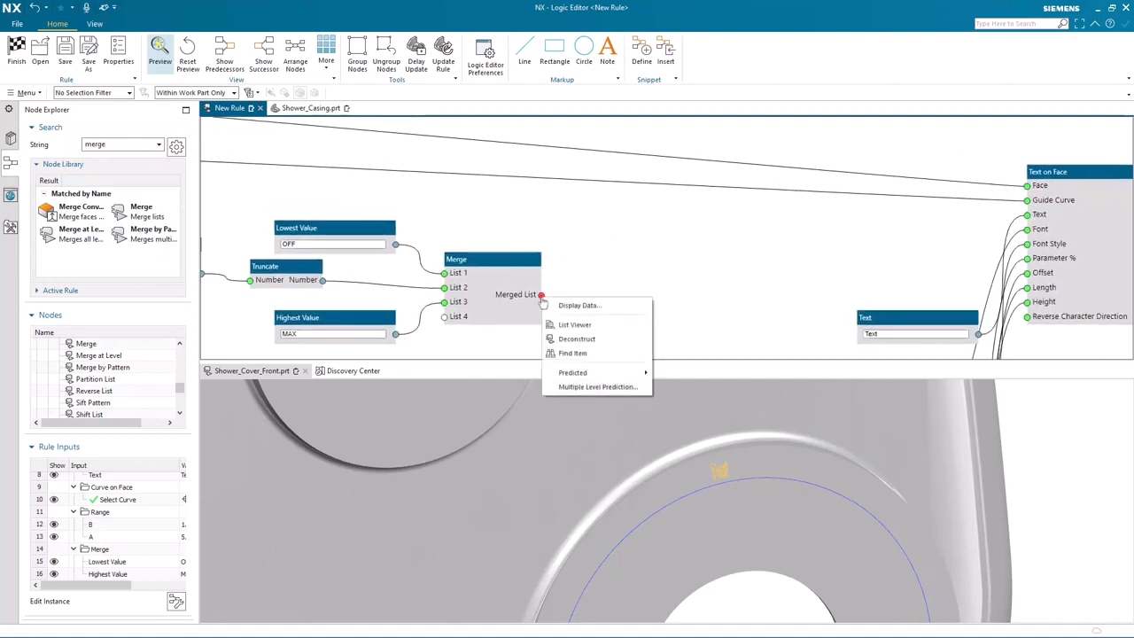
mouse_move(575, 373)
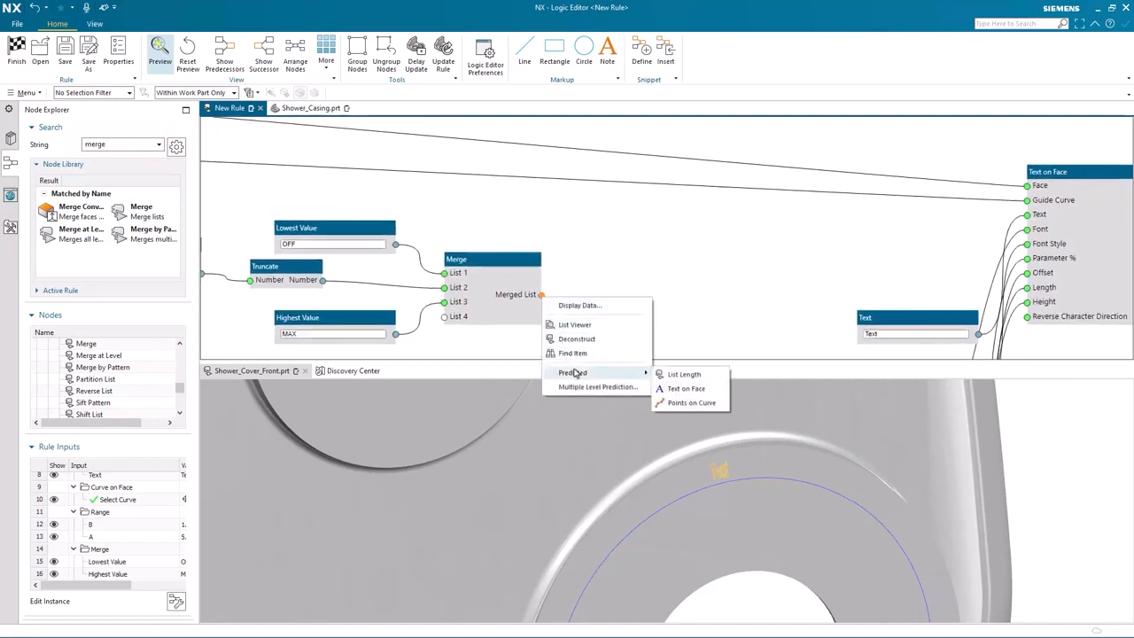
click(683, 373)
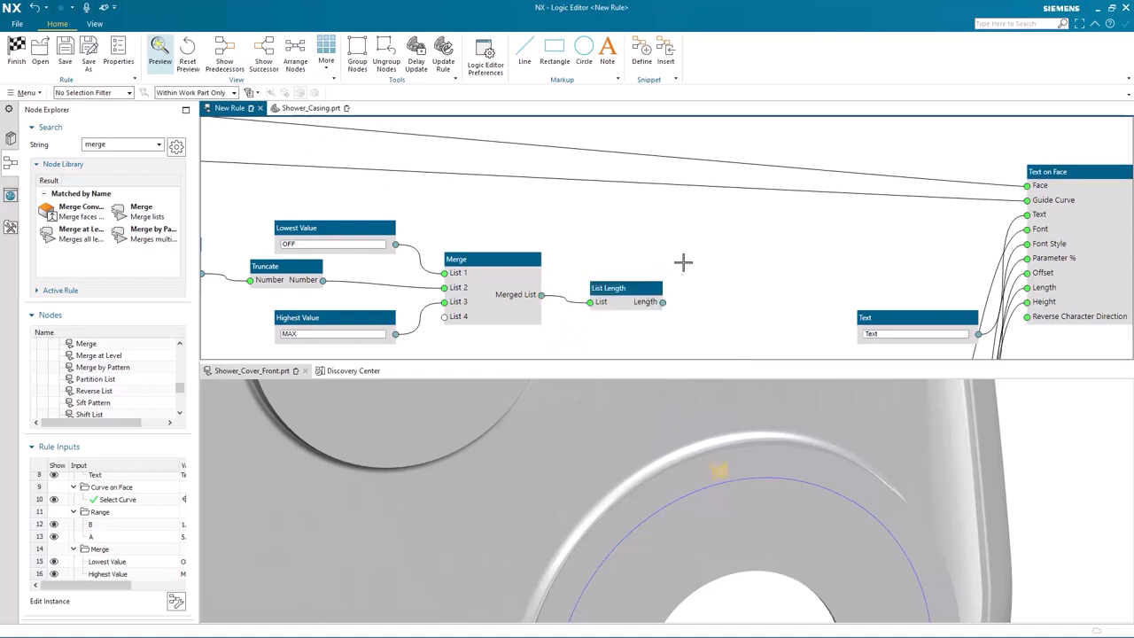
Step: Display the data of the List Length node's Length output and close the results
right_click(644, 310)
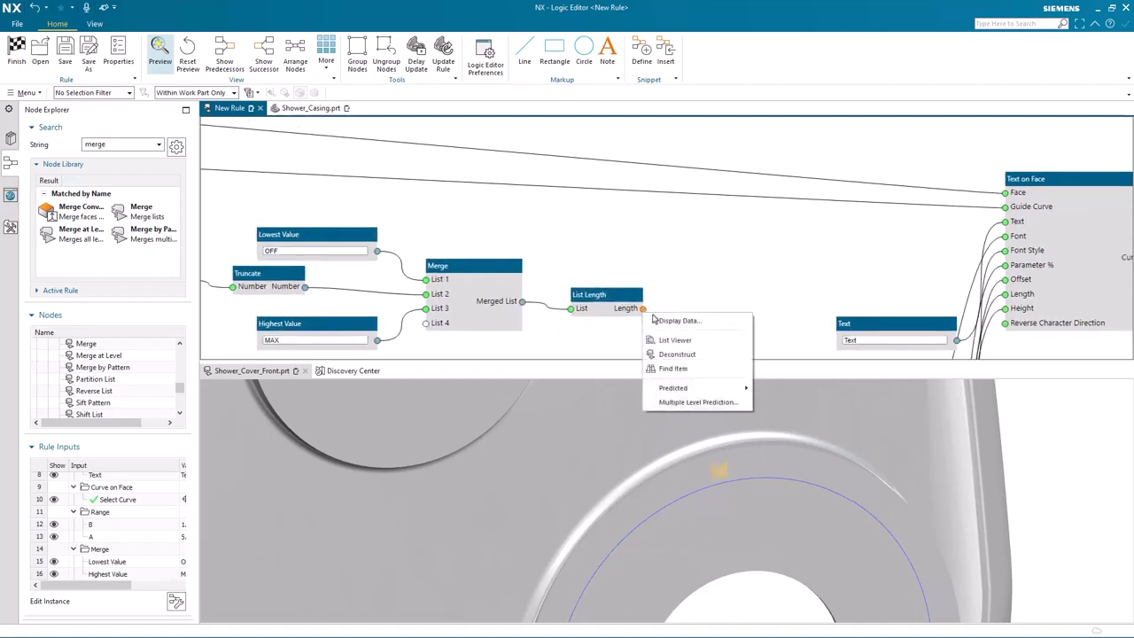
click(678, 320)
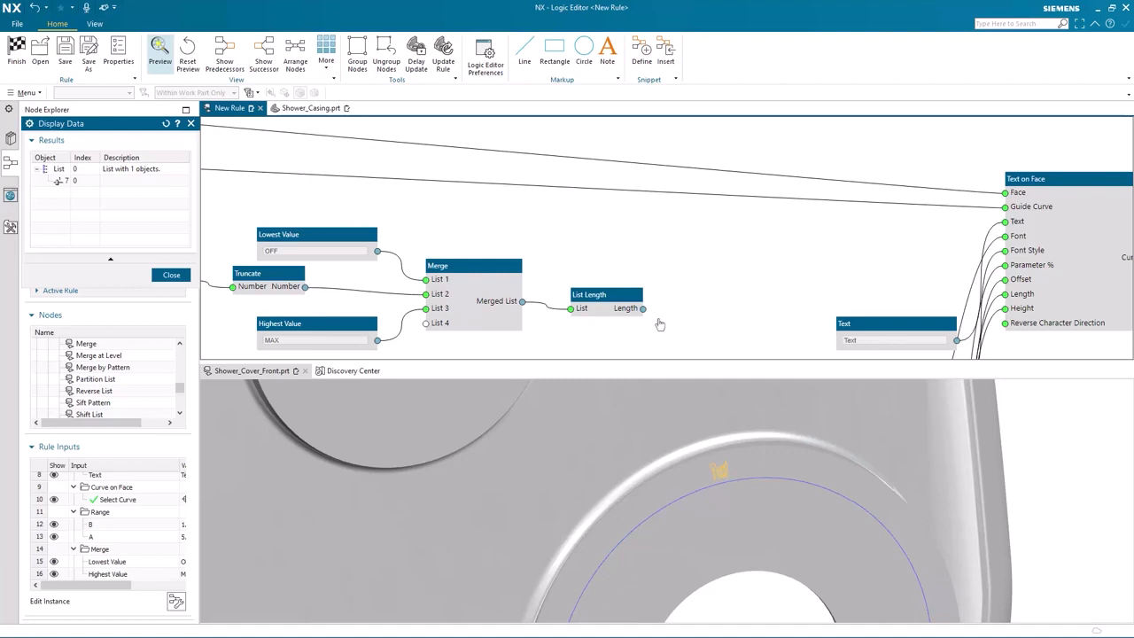
click(171, 275)
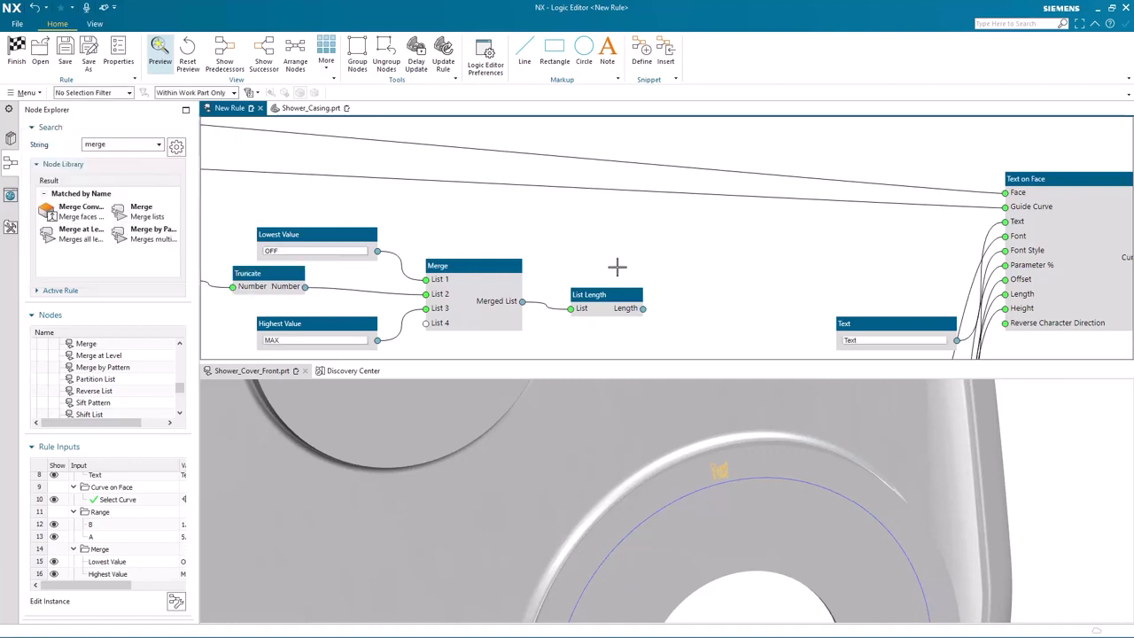
Step: Search the node library for "points" and place a Points on Curve node between the List Length and Text on Face nodes
scroll(611, 262, down, 2)
scroll(616, 257, down, 4)
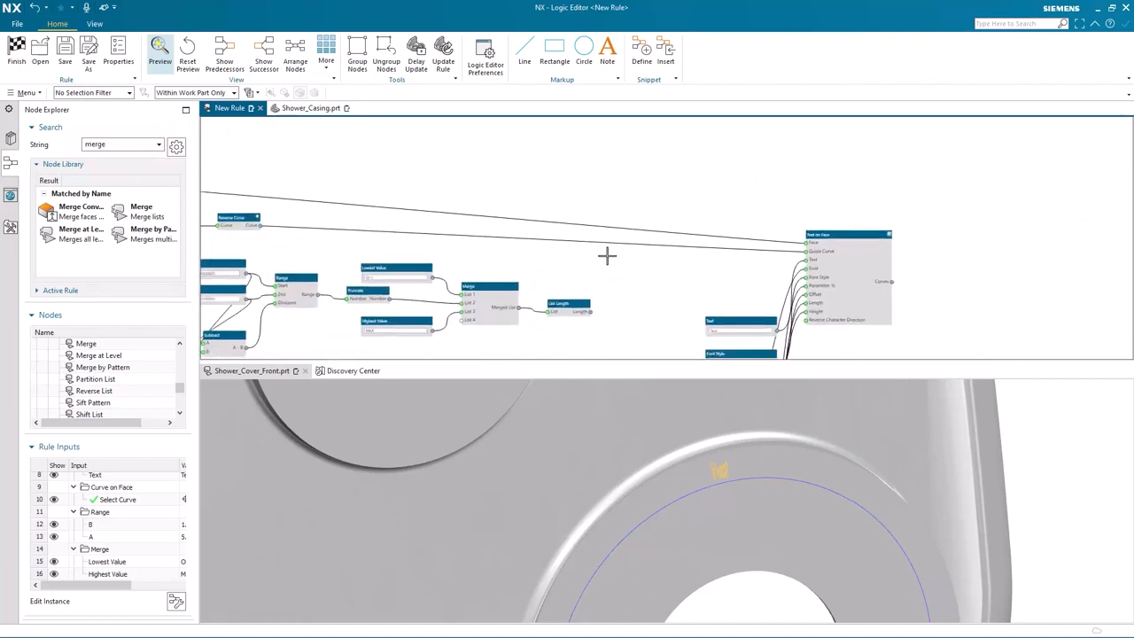
double_click(104, 143)
text(poi)
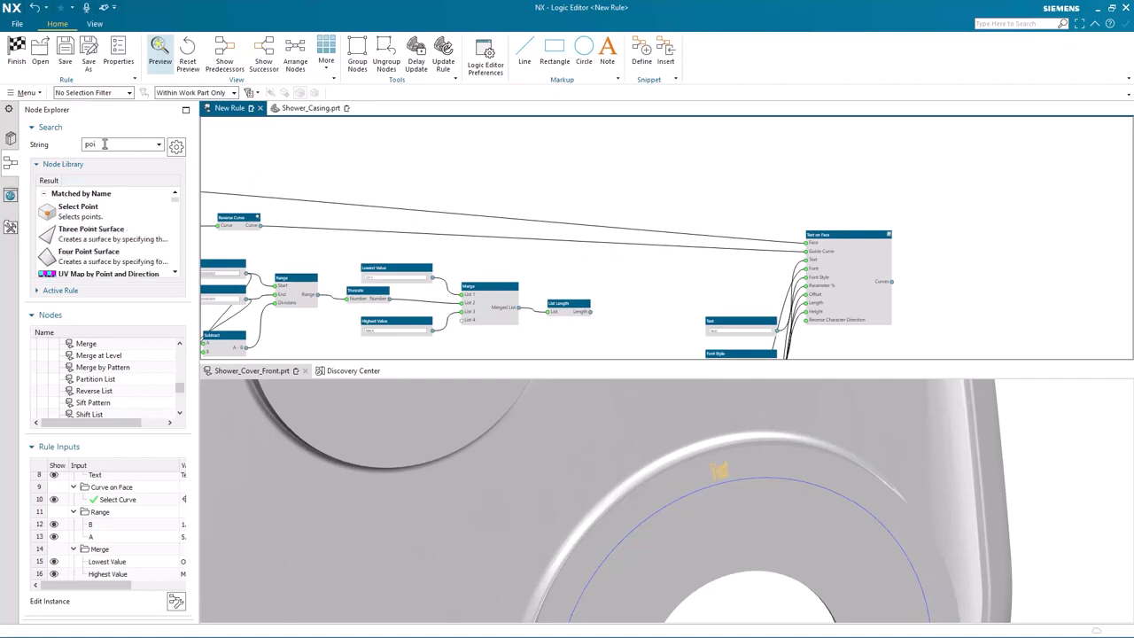
text(nts)
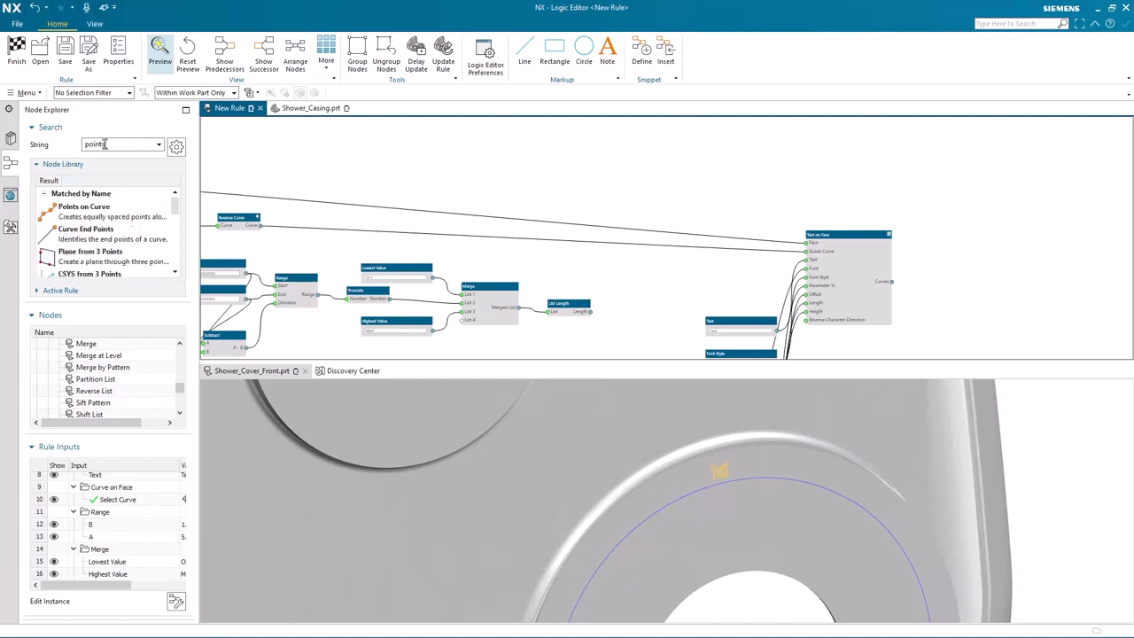
click(106, 210)
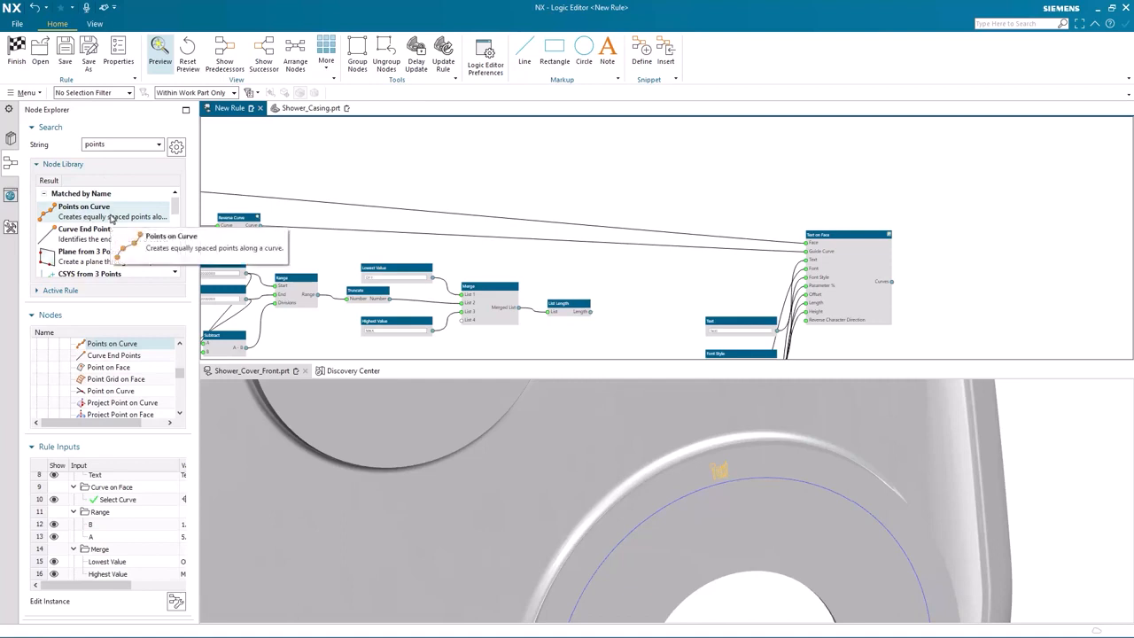
double_click(110, 211)
drag(483, 185, 654, 259)
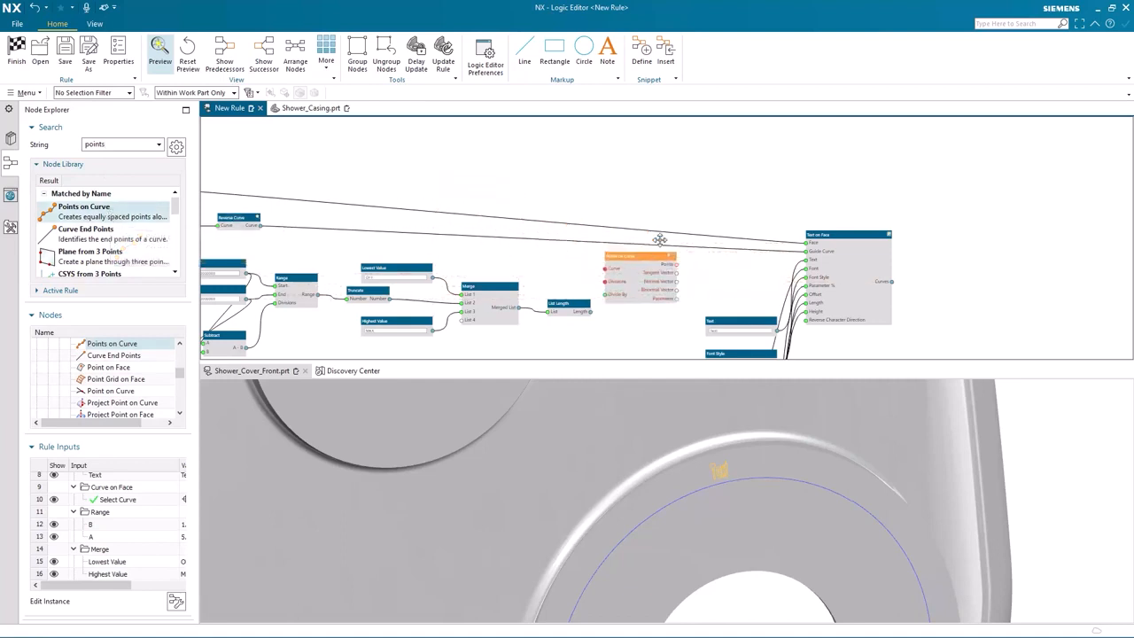
Step: Connect the Reverse Curve output to the Points on Curve node's Curve input and the List Length output to its Divisions input
scroll(648, 198, up, 4)
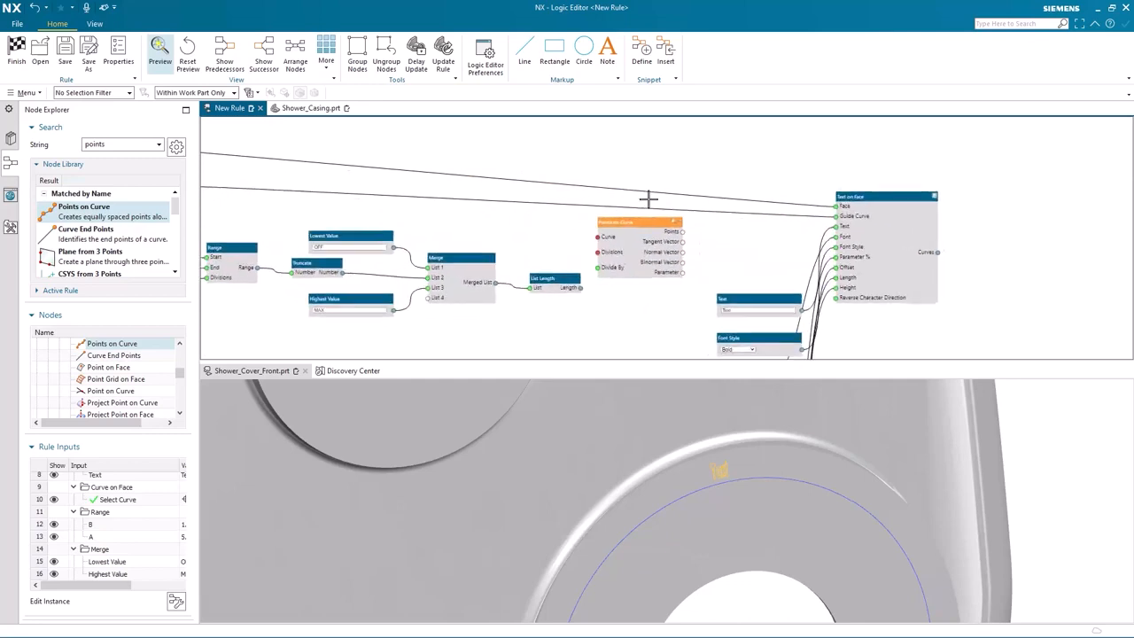
scroll(647, 199, left, 3)
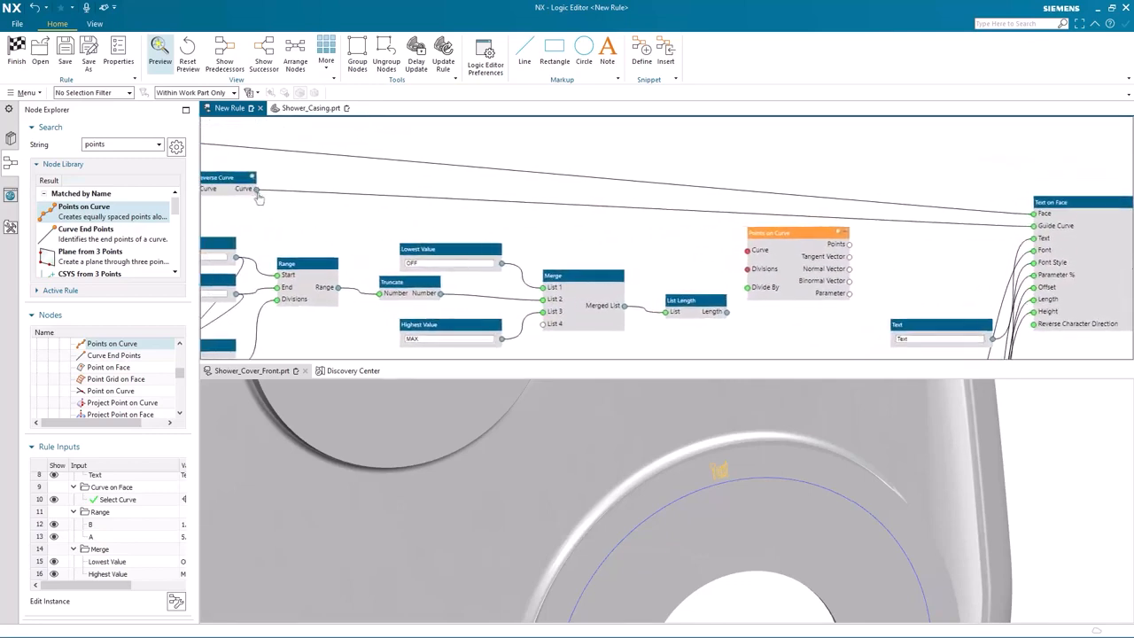
drag(256, 190, 748, 253)
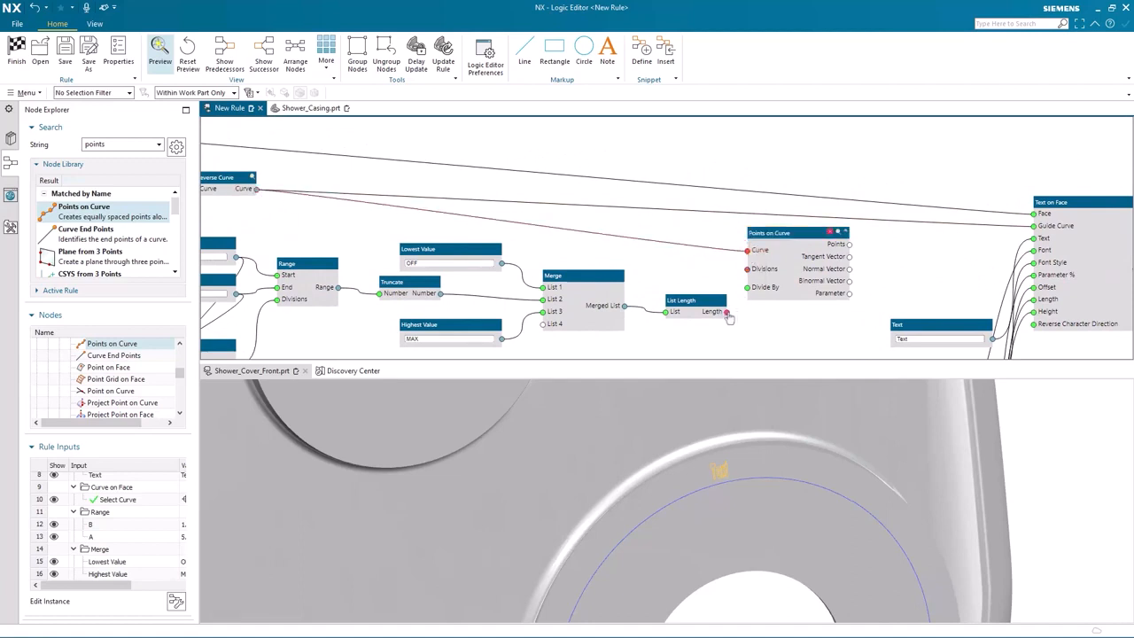
drag(727, 313, 747, 269)
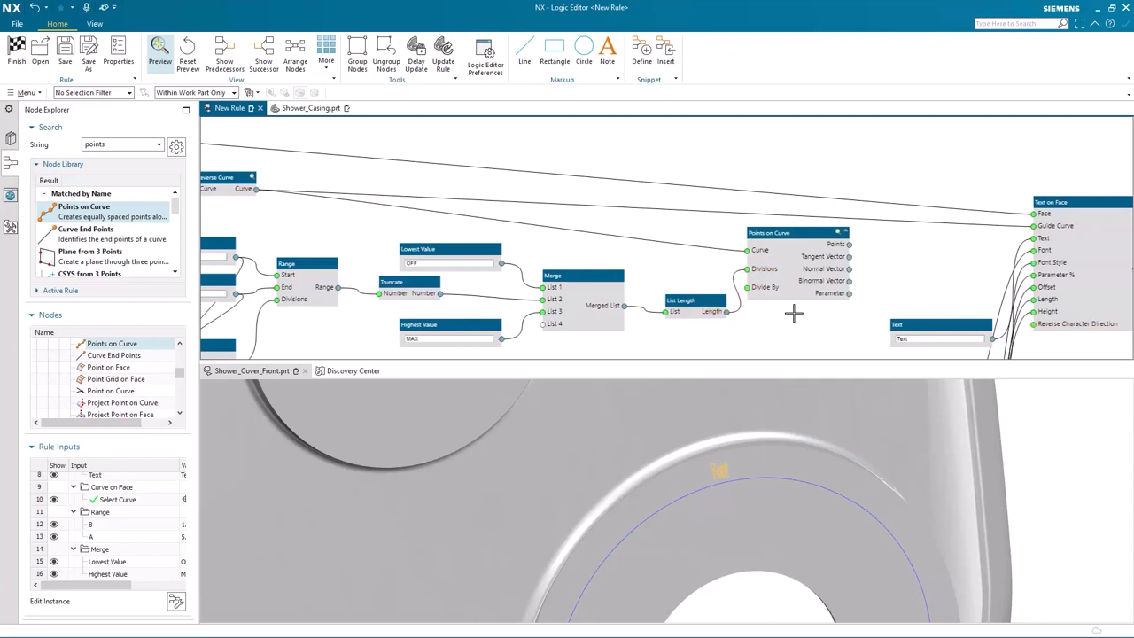
Step: Preview the Points on Curve result along the dial's guide curve, inspect the point spacing, and turn the node's preview off again
middle_drag(896, 317, 729, 242)
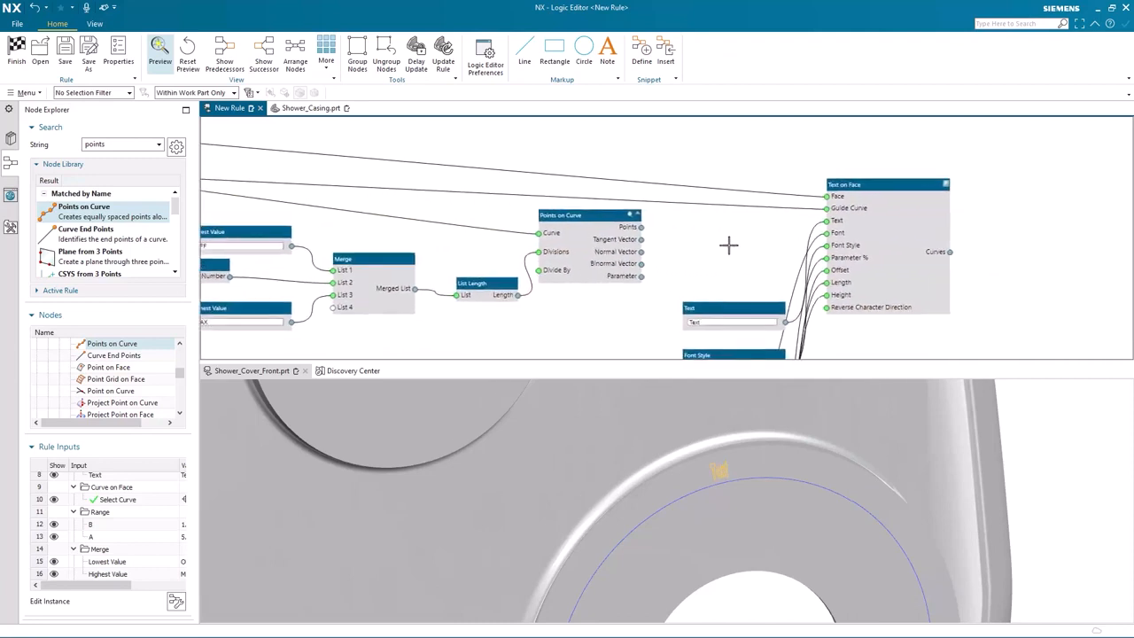
click(630, 214)
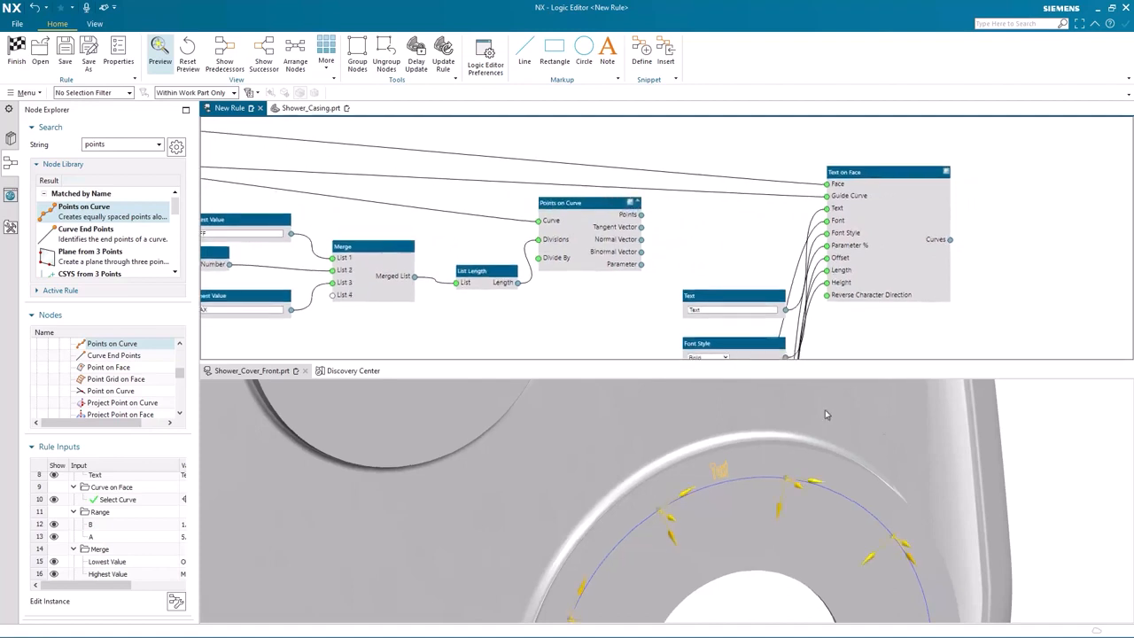
scroll(1045, 456, down, 3)
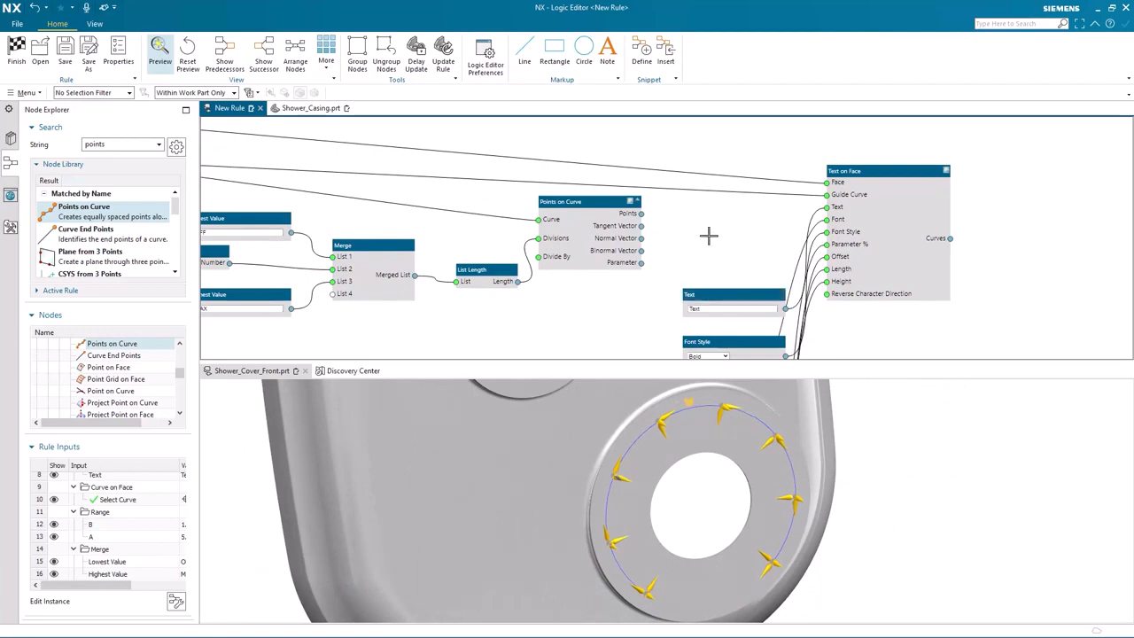
middle_drag(701, 224, 702, 228)
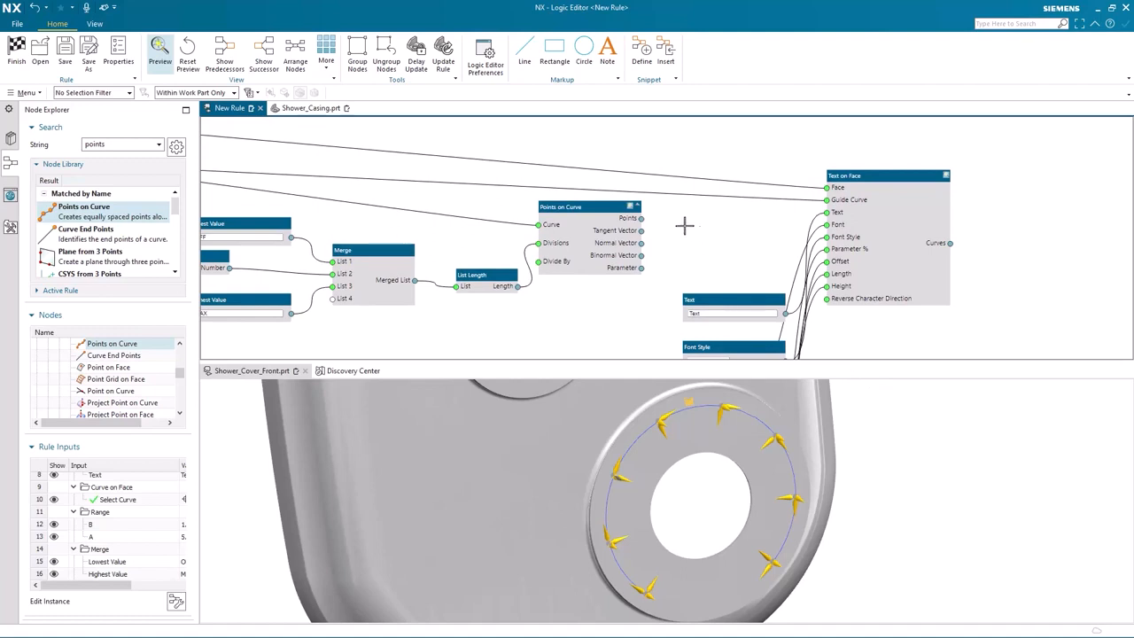
click(630, 206)
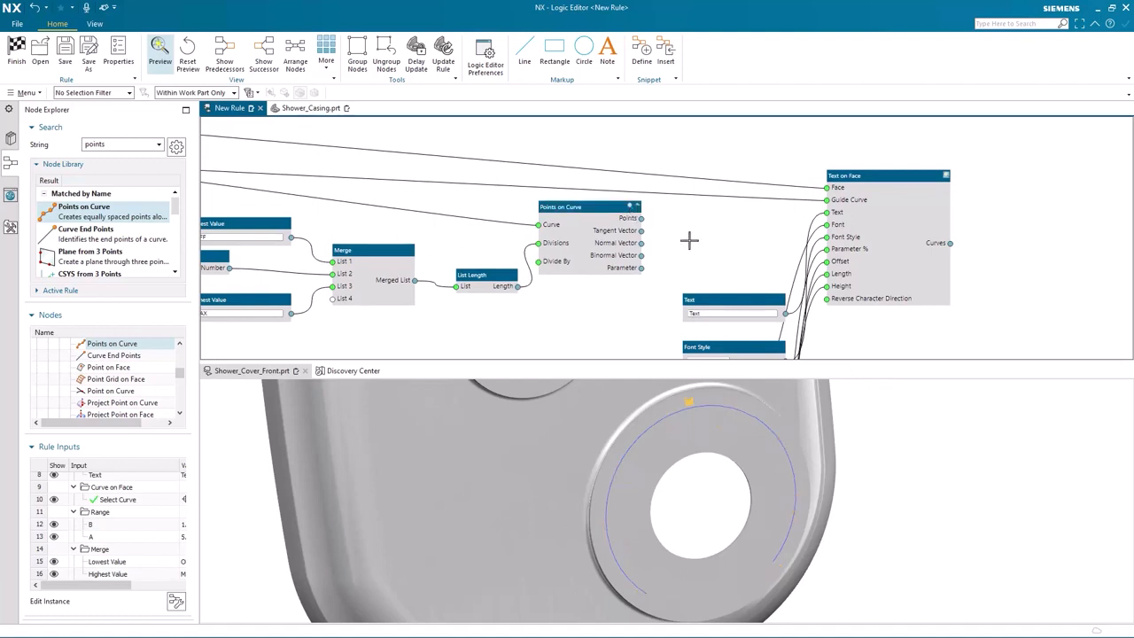
Step: Search the node library for "divide" and place a Divide Curve at Point node above the Points on Curve node
scroll(689, 239, up, 2)
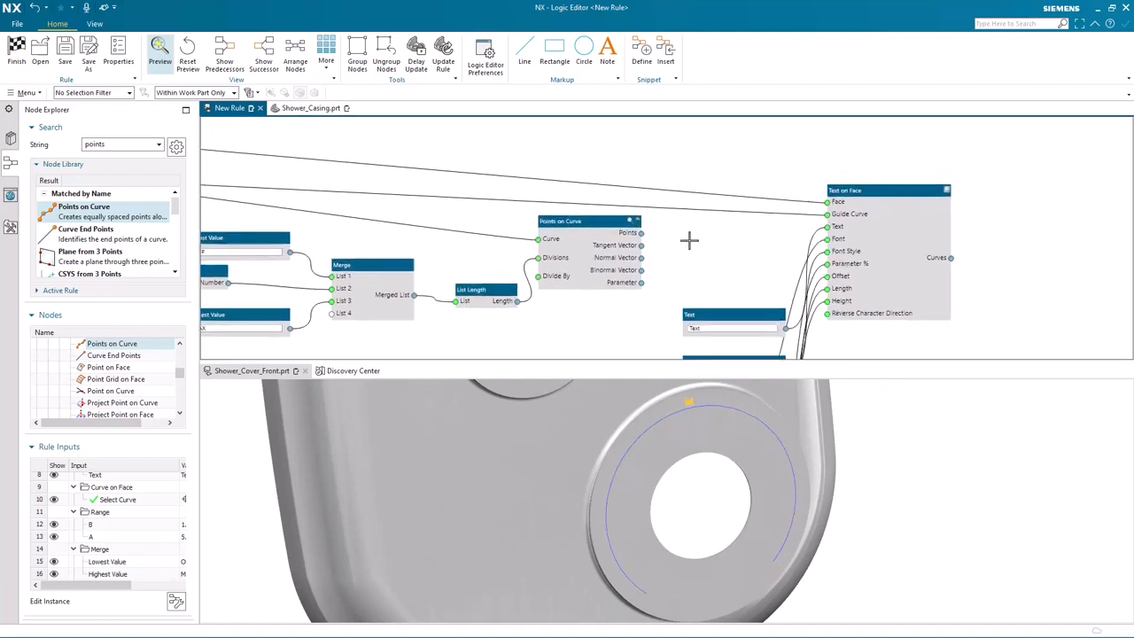
double_click(115, 145)
text(divide)
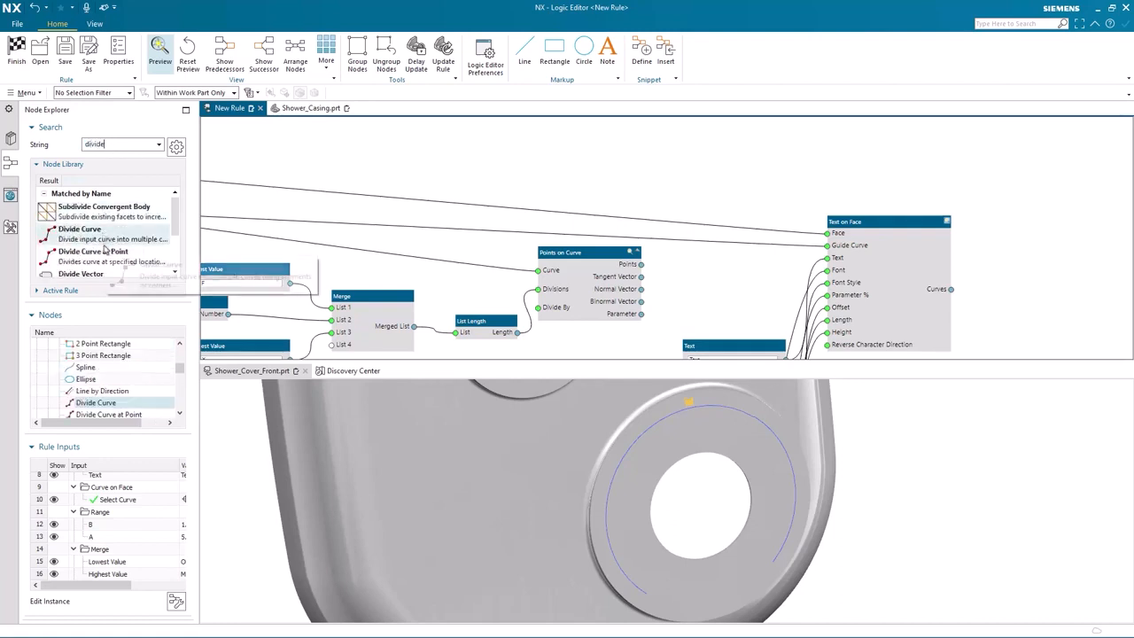
double_click(104, 257)
drag(496, 186, 722, 180)
Step: Connect the Reverse Curve output to Divide Curve at Point's Curve input and the Points on Curve node's Points output to its Point input
scroll(304, 233, down, 3)
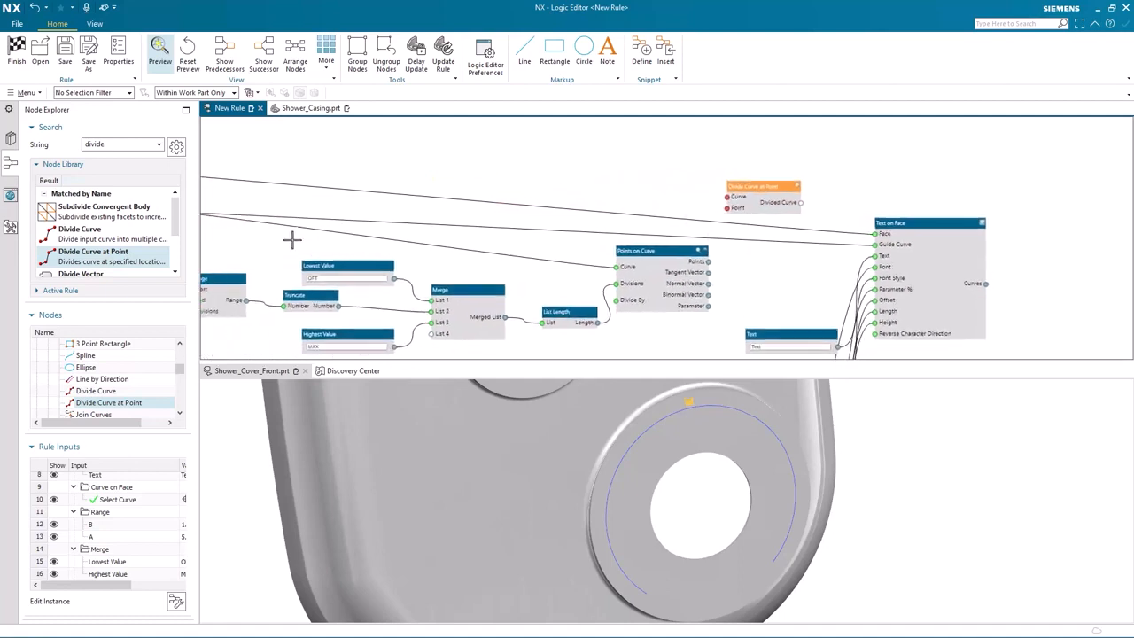
drag(229, 213, 761, 201)
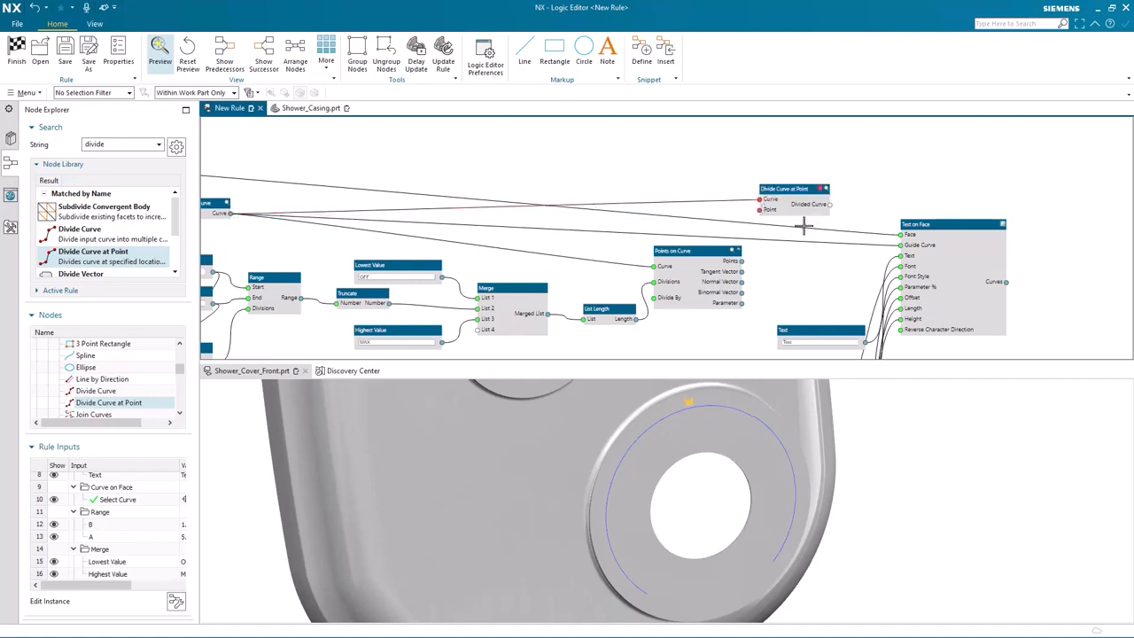
middle_drag(771, 260, 690, 273)
drag(655, 261, 675, 211)
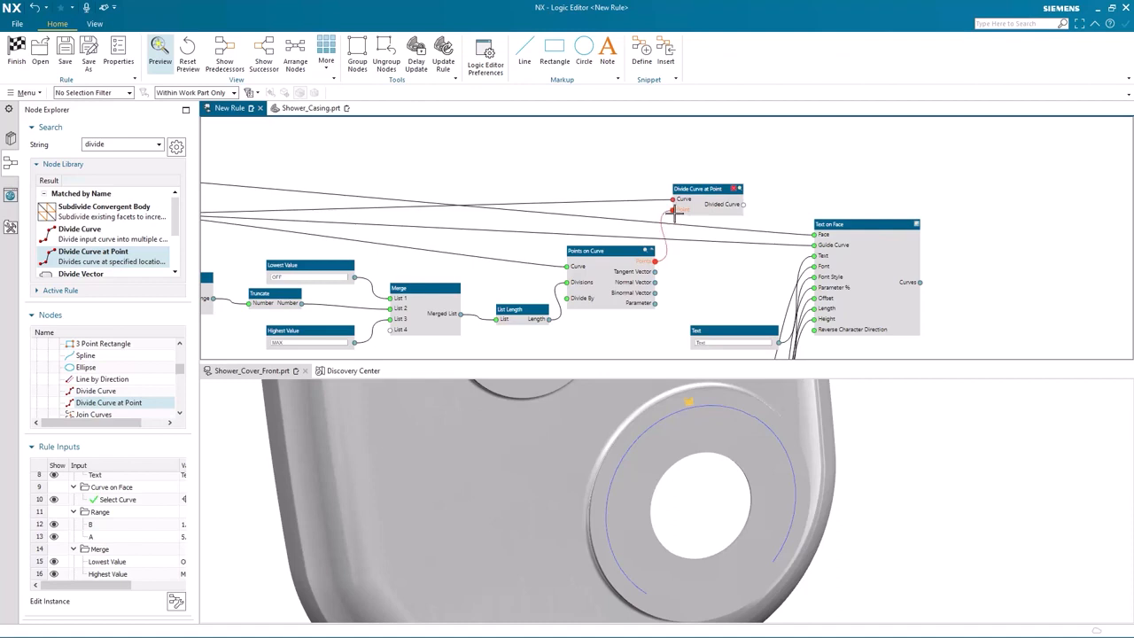
Step: Replace the Reverse Curve link into Text on Face's Guide Curve input with a connection from Divide Curve at Point's Divided Curve output
middle_drag(762, 282, 702, 290)
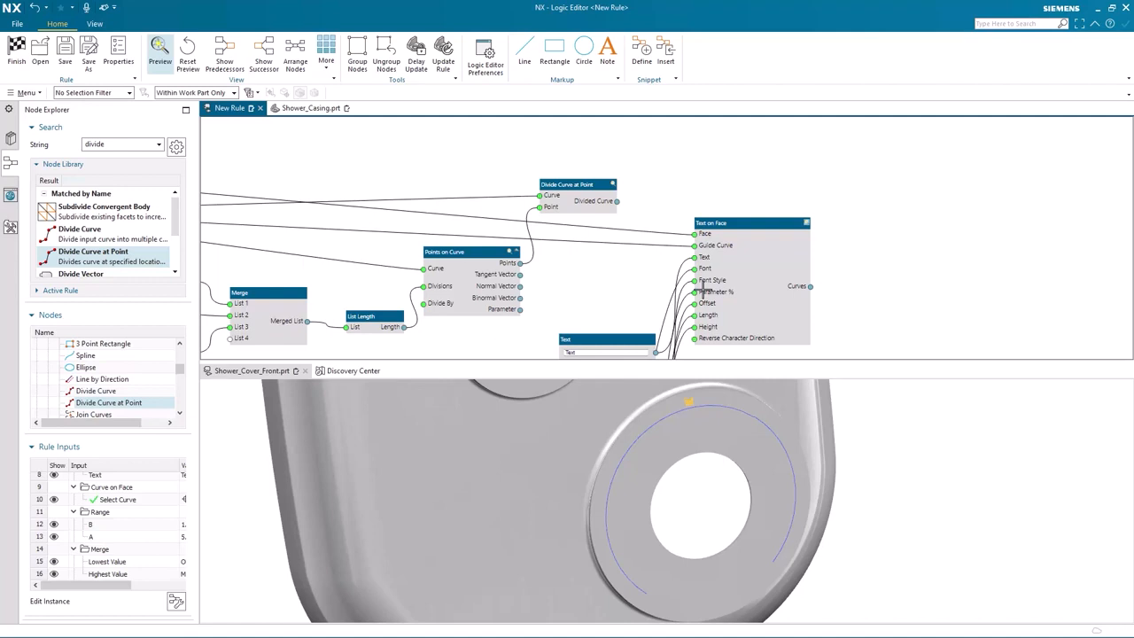
middle_drag(647, 293, 715, 294)
scroll(665, 293, down, 1)
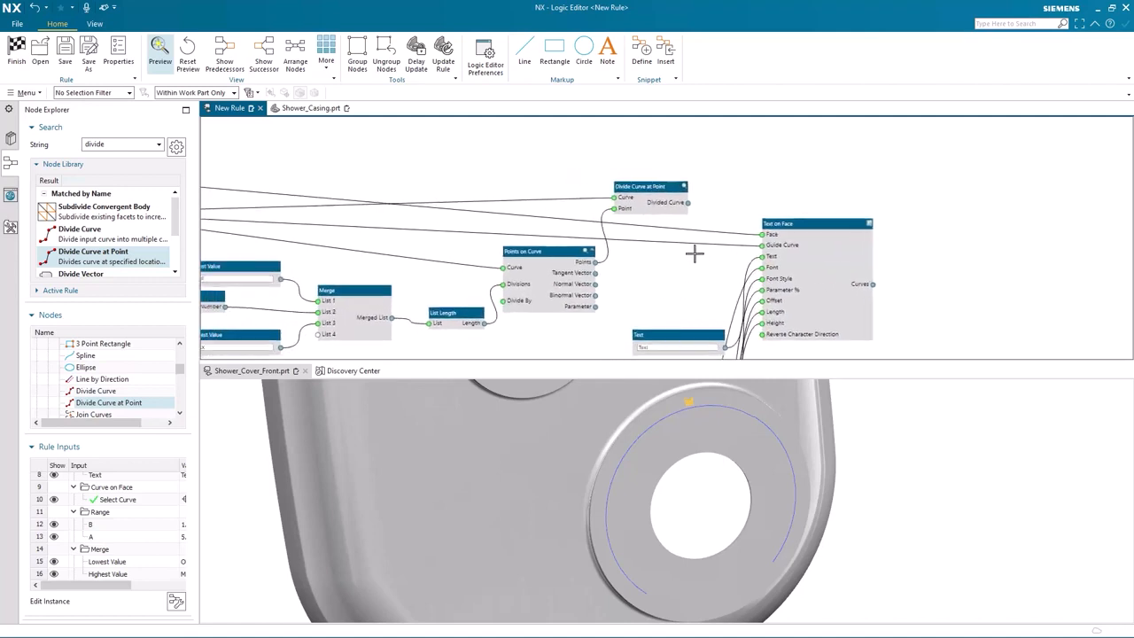
right_click(691, 244)
click(713, 270)
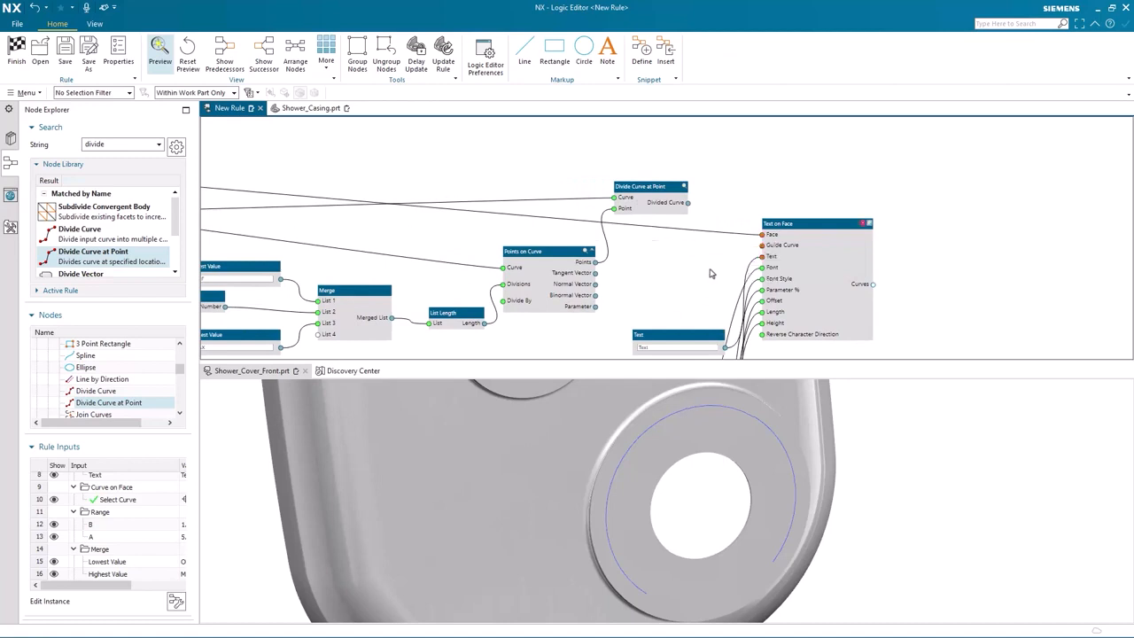
drag(687, 203, 763, 252)
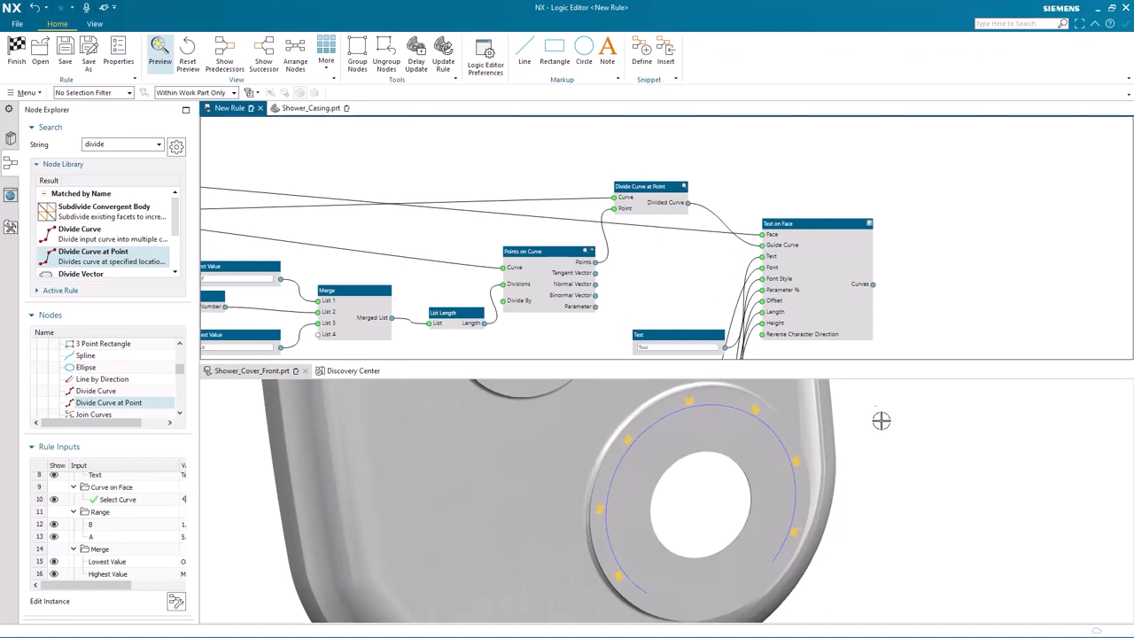
Step: Delete the placeholder Text node and connect Merge's Merged List output to Text on Face's Text input
scroll(886, 434, up, 3)
scroll(988, 450, up, 5)
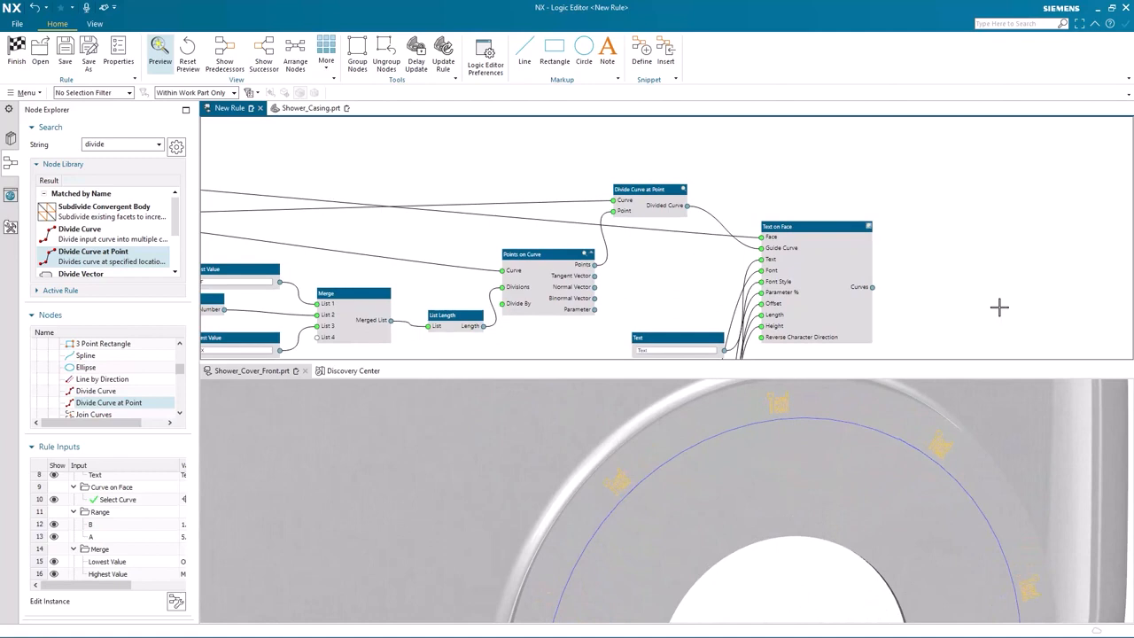
scroll(999, 307, down, 2)
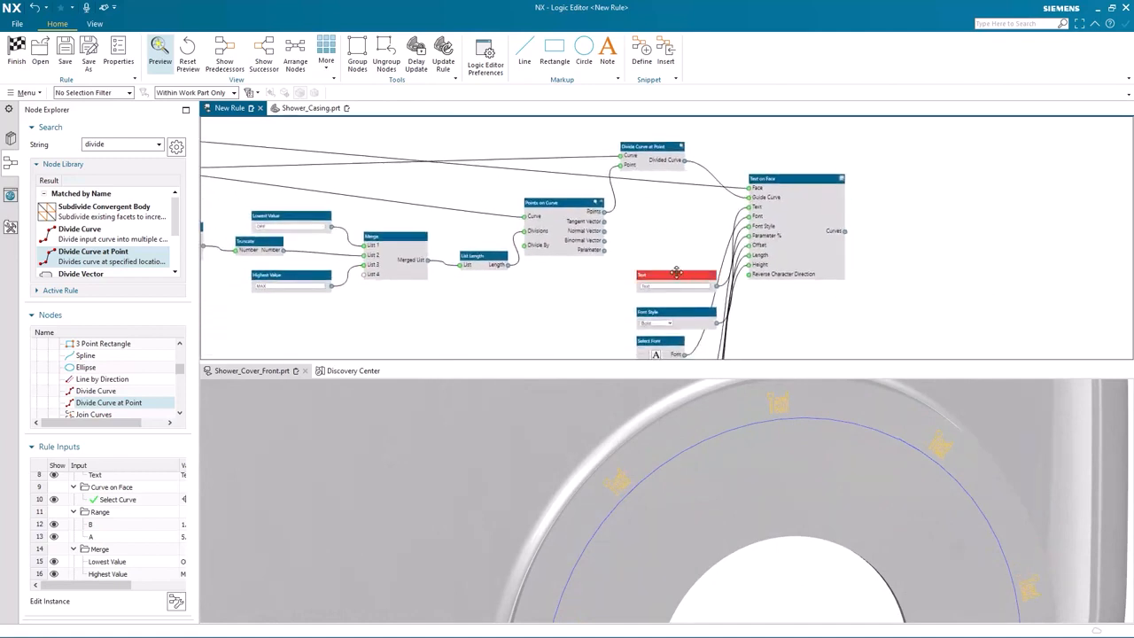
right_click(675, 275)
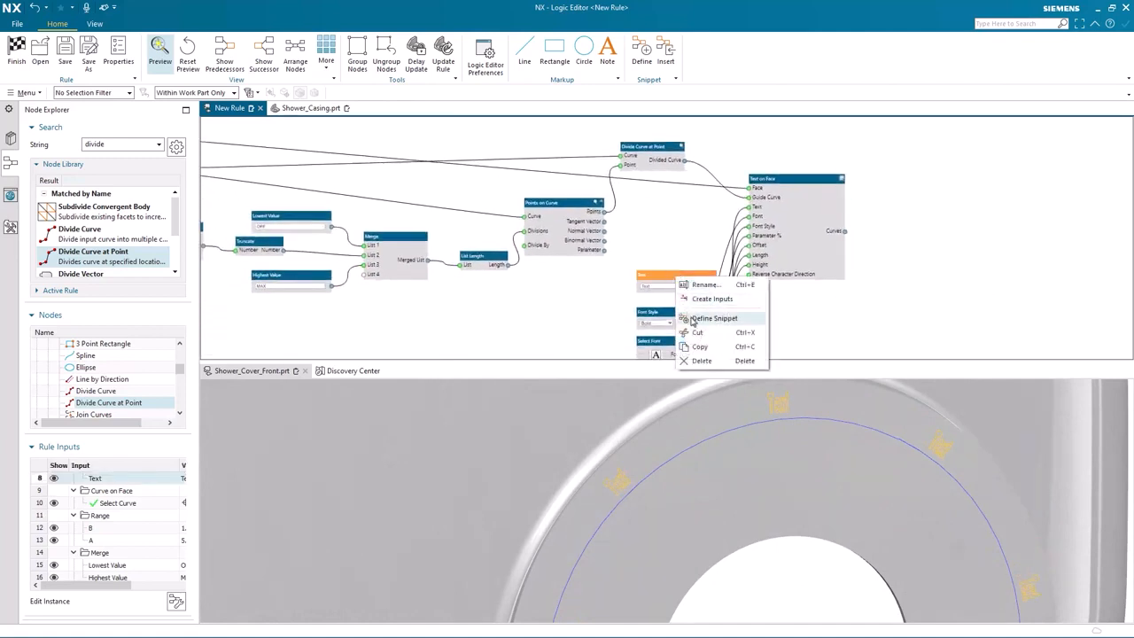
click(701, 361)
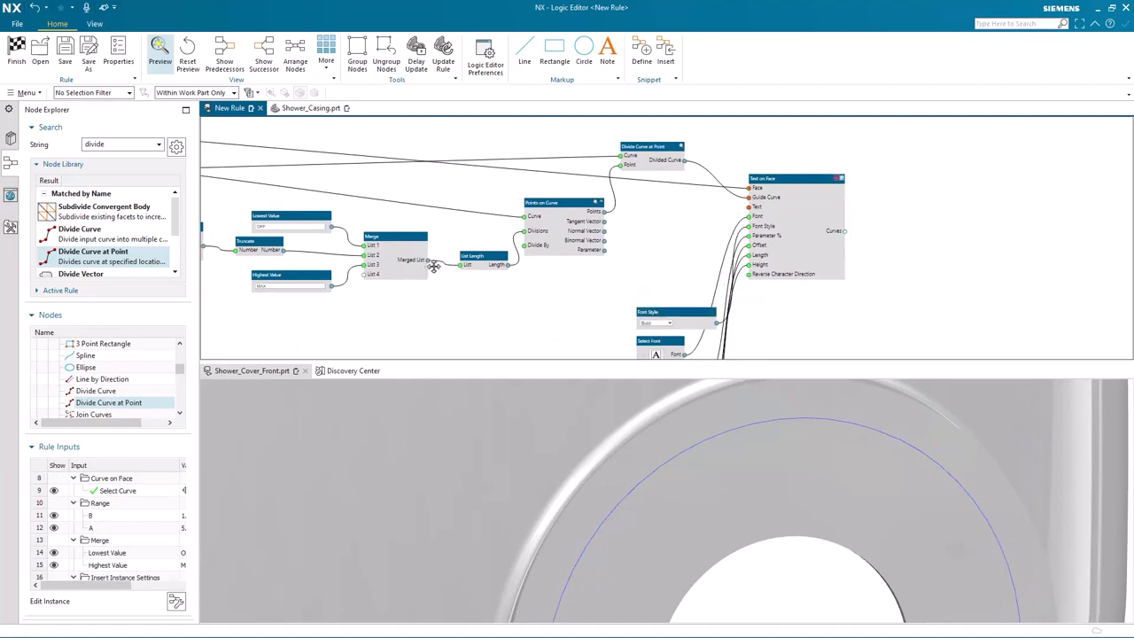
drag(429, 266, 722, 203)
Step: Test the dynamic labels by setting the Range's A value to 8 and back to 5
scroll(661, 273, down, 2)
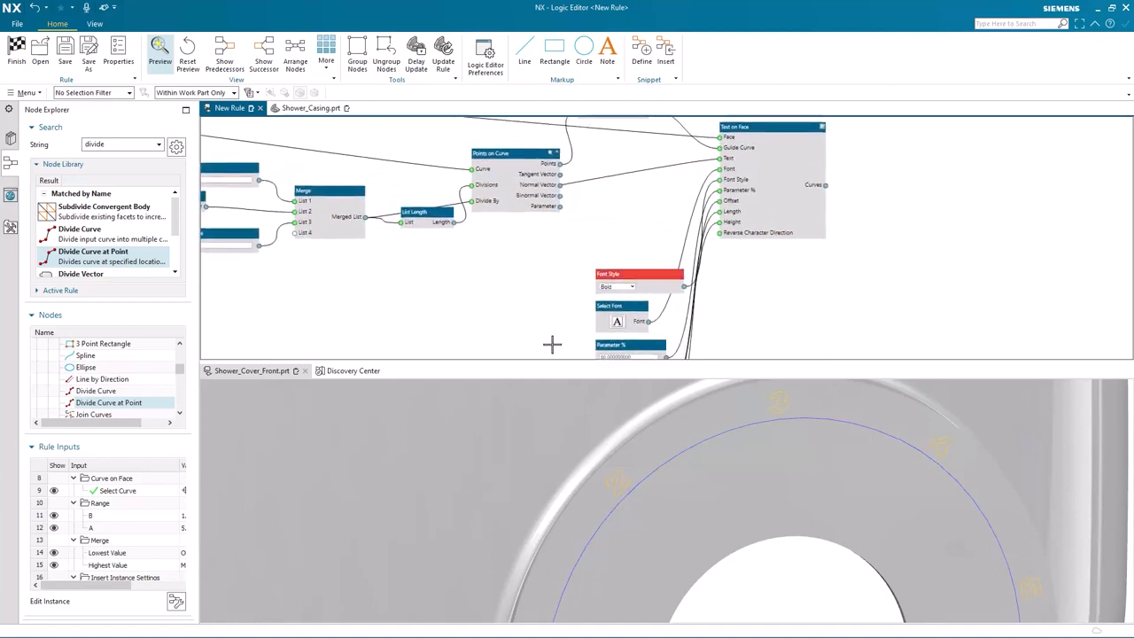
scroll(877, 430, down, 2)
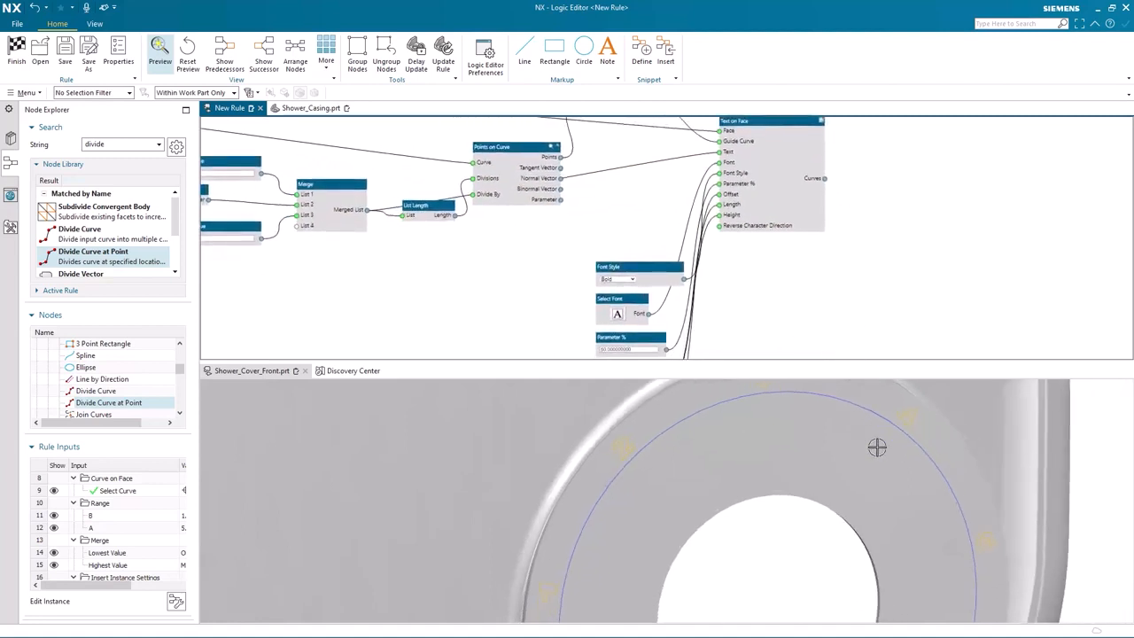
scroll(877, 447, down, 4)
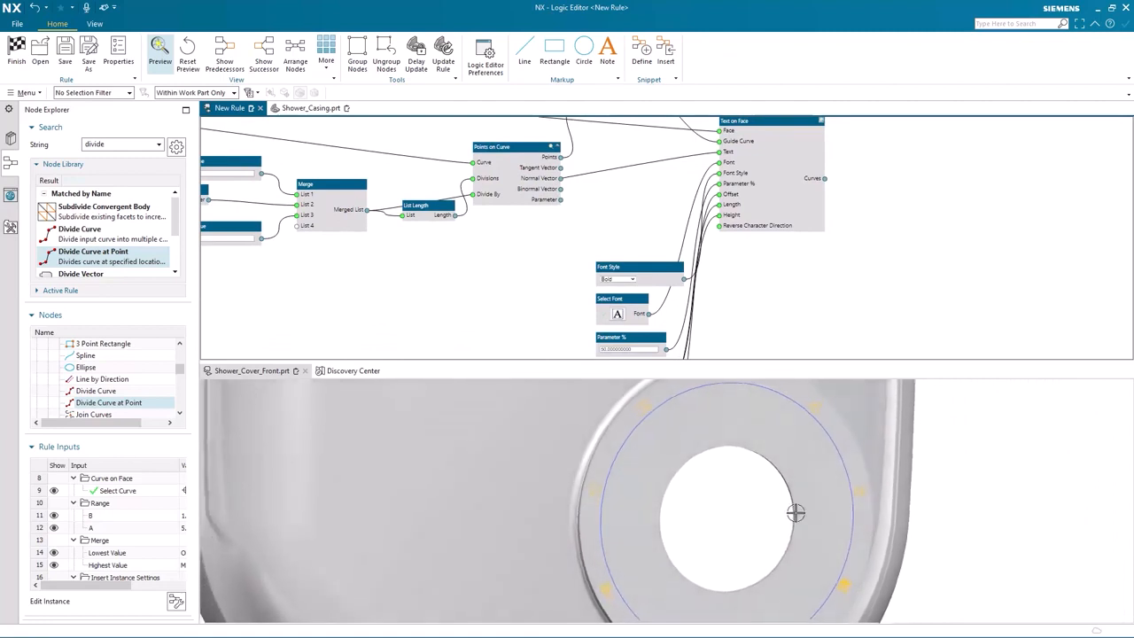
scroll(796, 513, down, 2)
scroll(349, 279, left, 3)
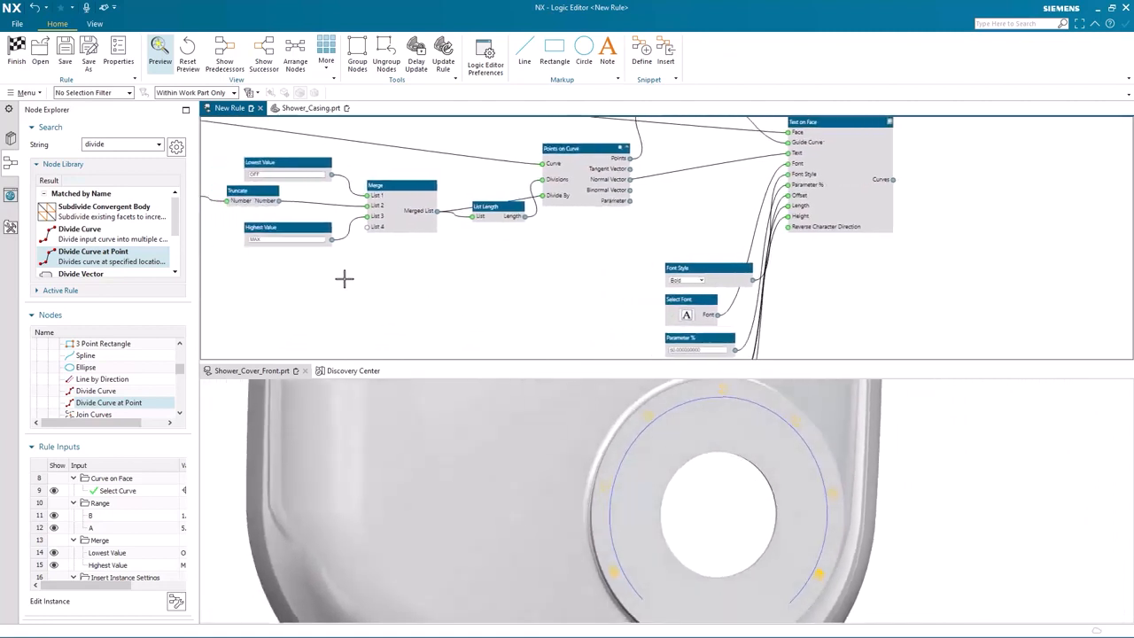
scroll(344, 278, left, 8)
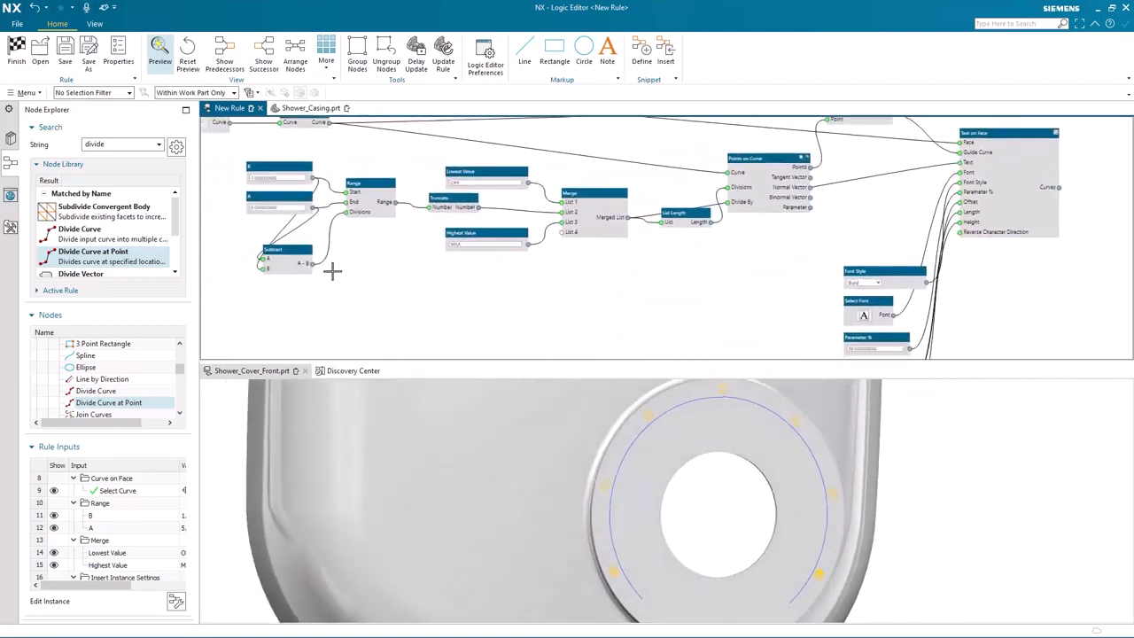
click(274, 208)
double_click(274, 209)
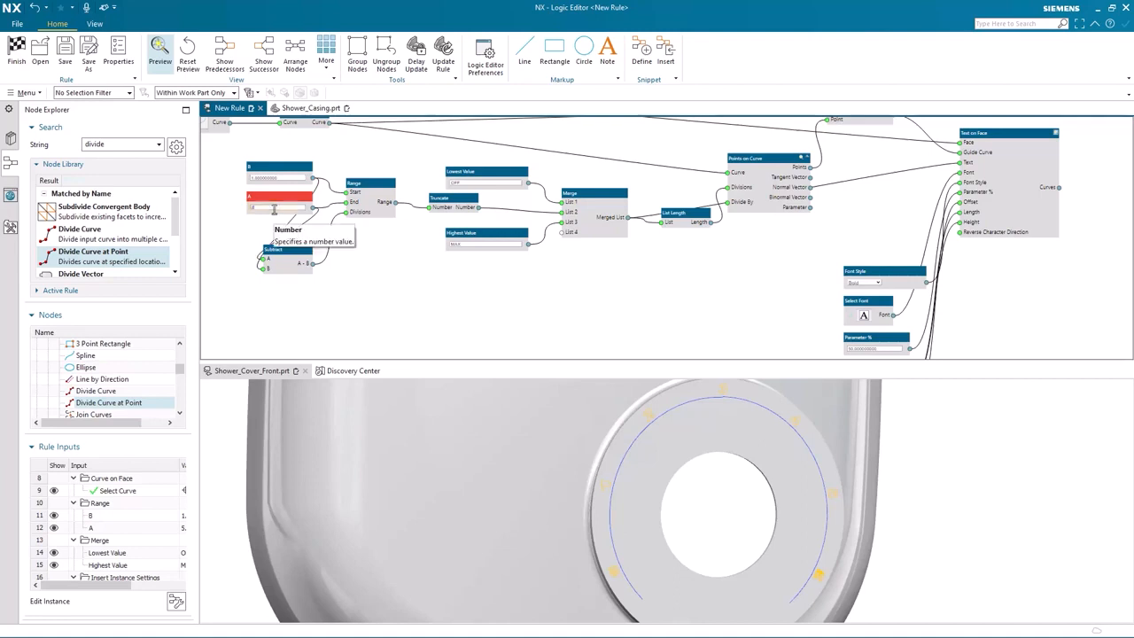
text(8)
key(Return)
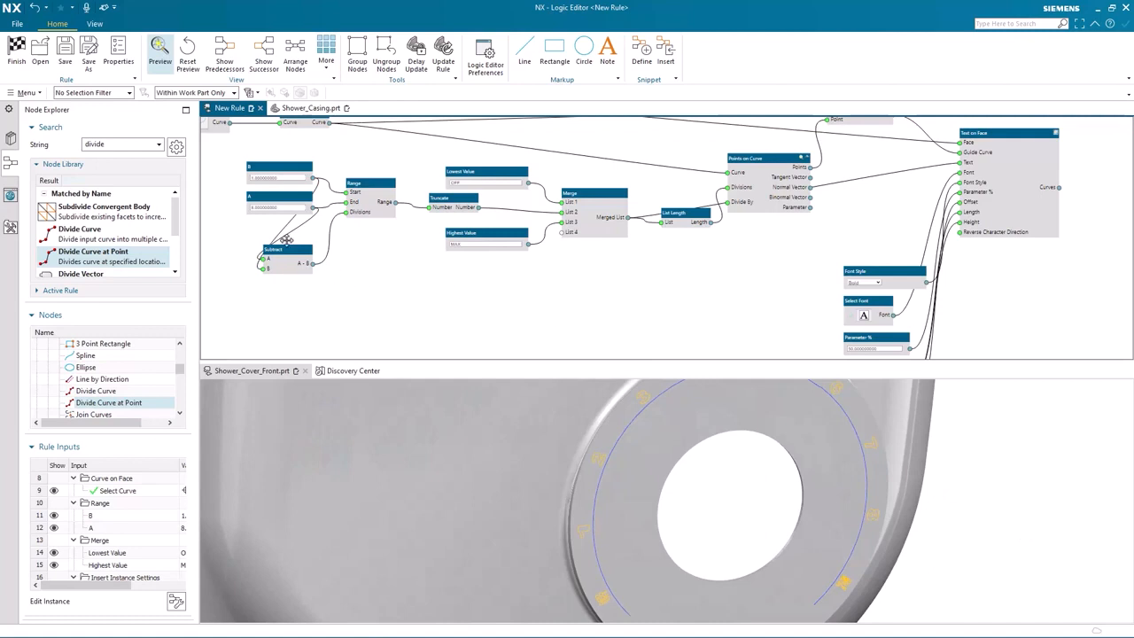
double_click(273, 209)
text(10)
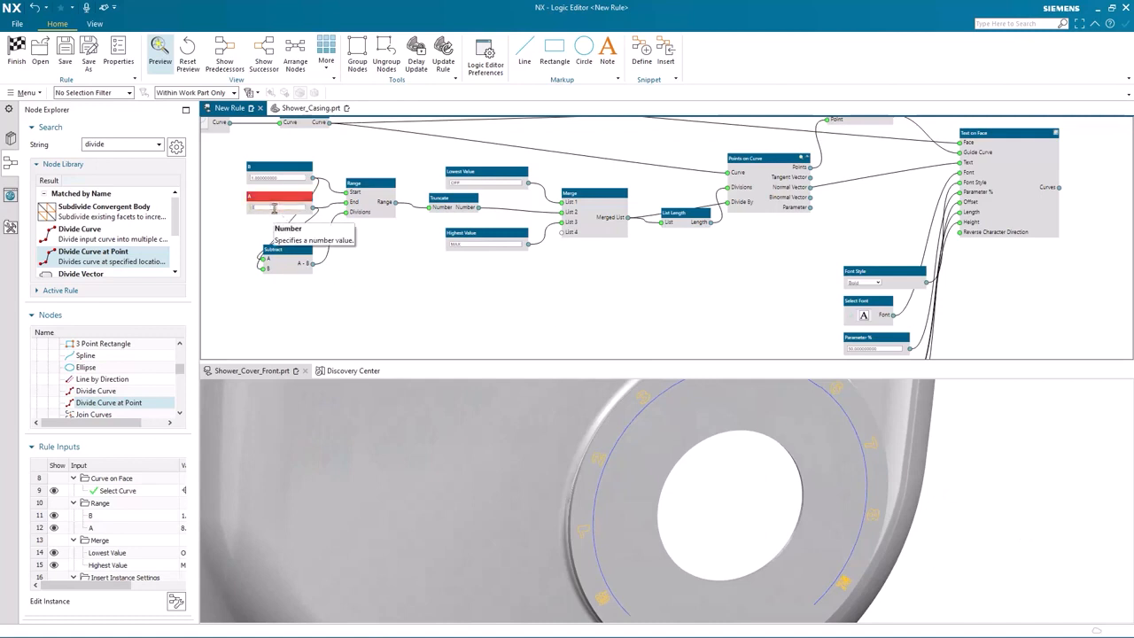
key(Return)
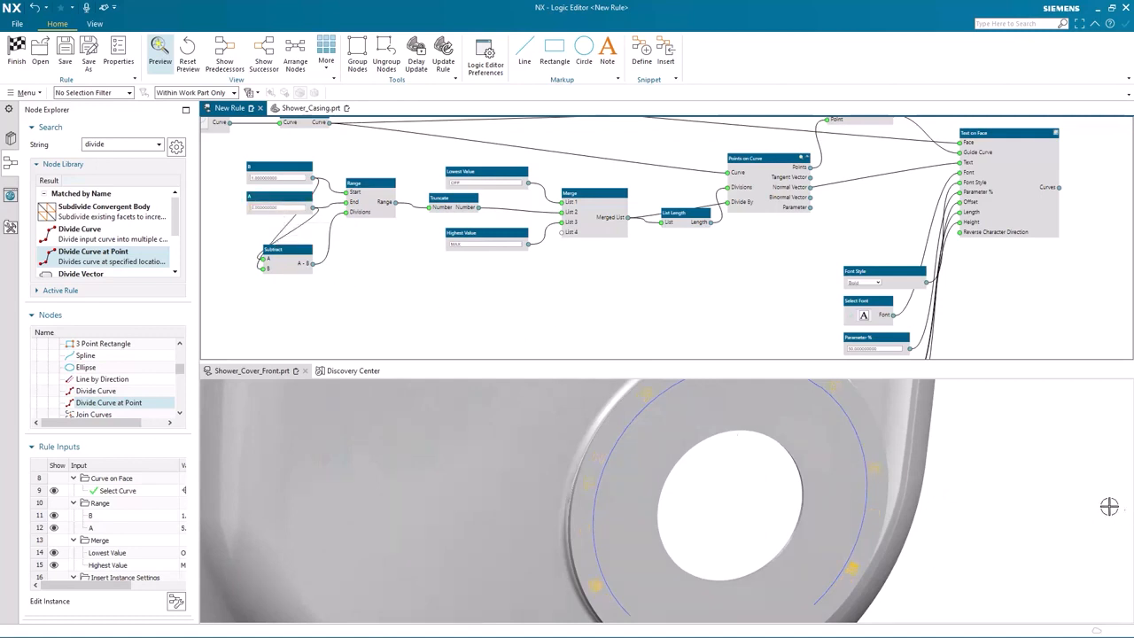
scroll(1047, 481, down, 3)
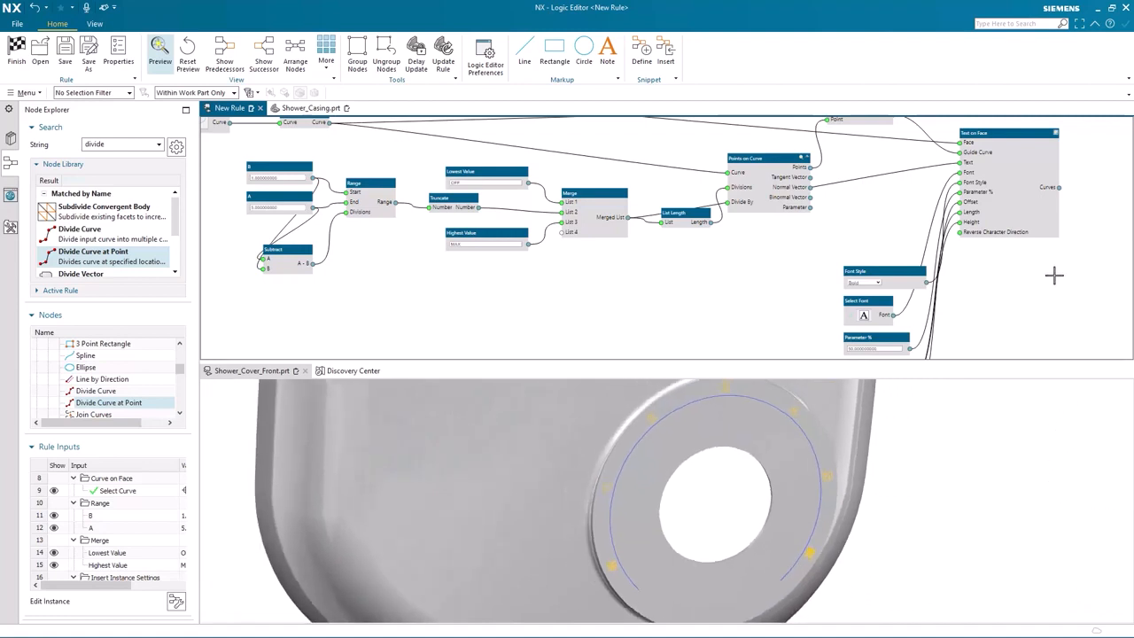
Step: Add an Output node connected to Text on Face's Curves output
right_click(1059, 189)
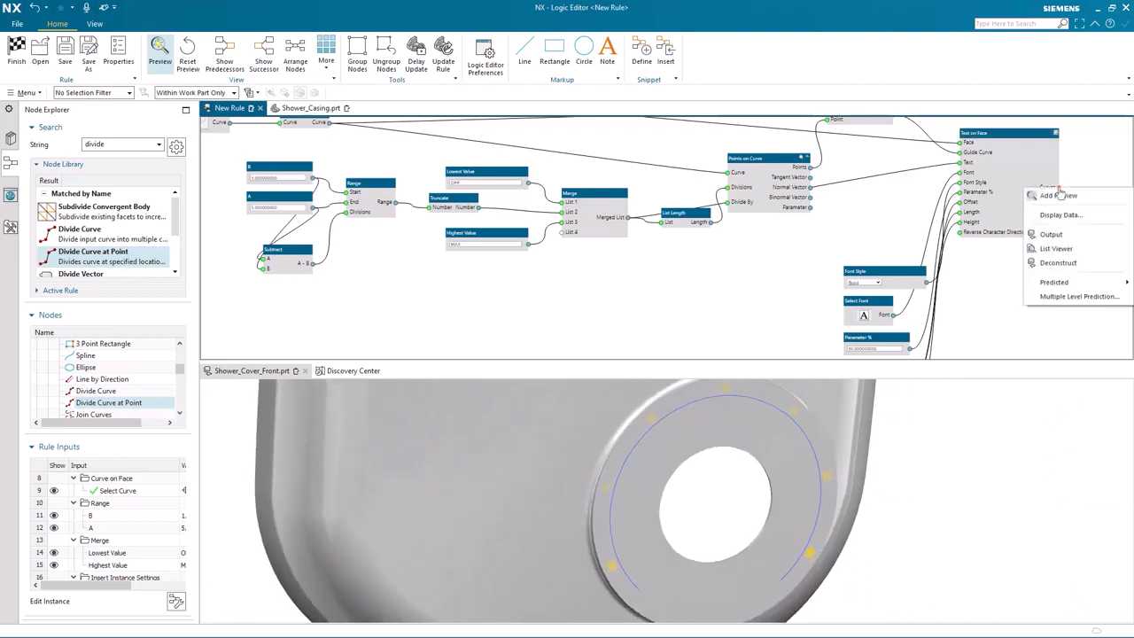
click(1052, 235)
scroll(741, 286, down, 2)
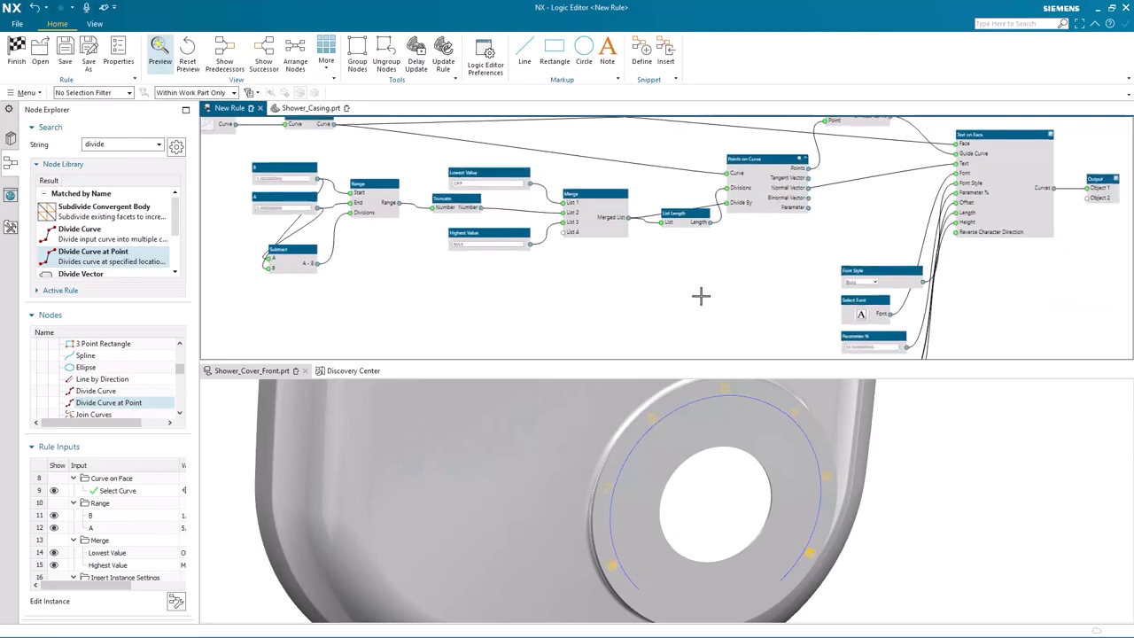
scroll(697, 295, down, 2)
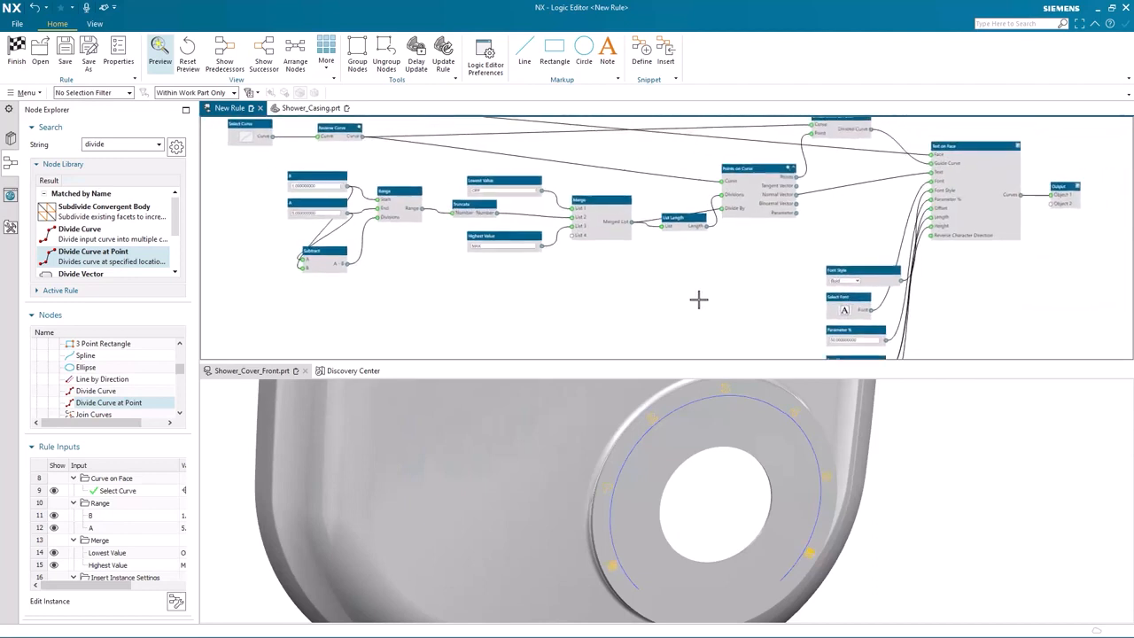
scroll(698, 299, down, 1)
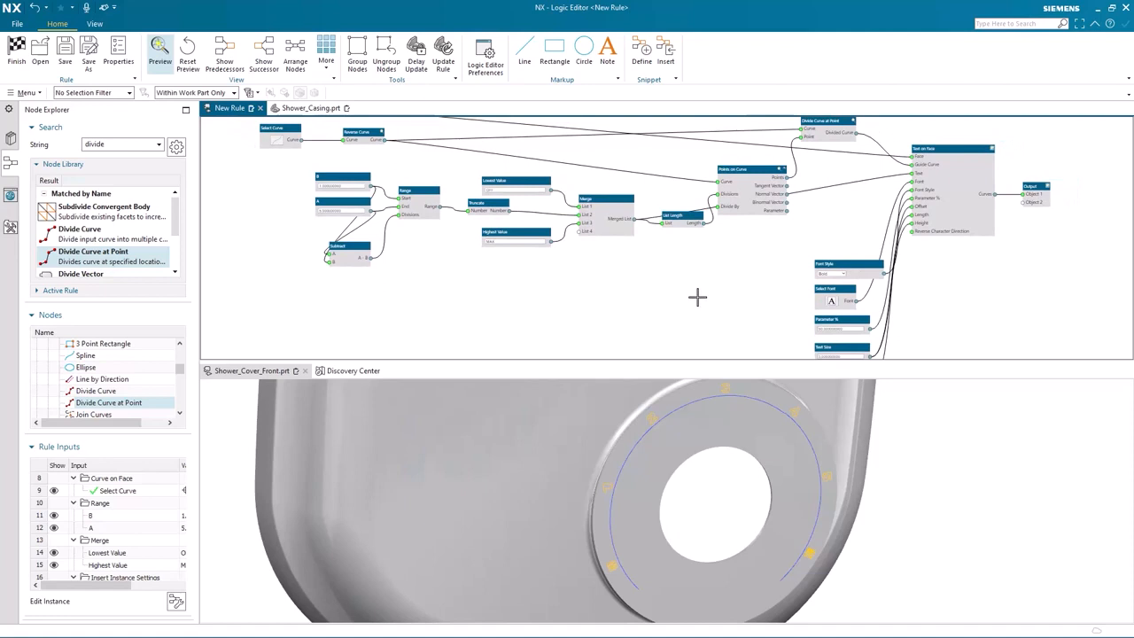
Step: Edit the rule instance to set the Text Size to 4 and accept it
click(176, 603)
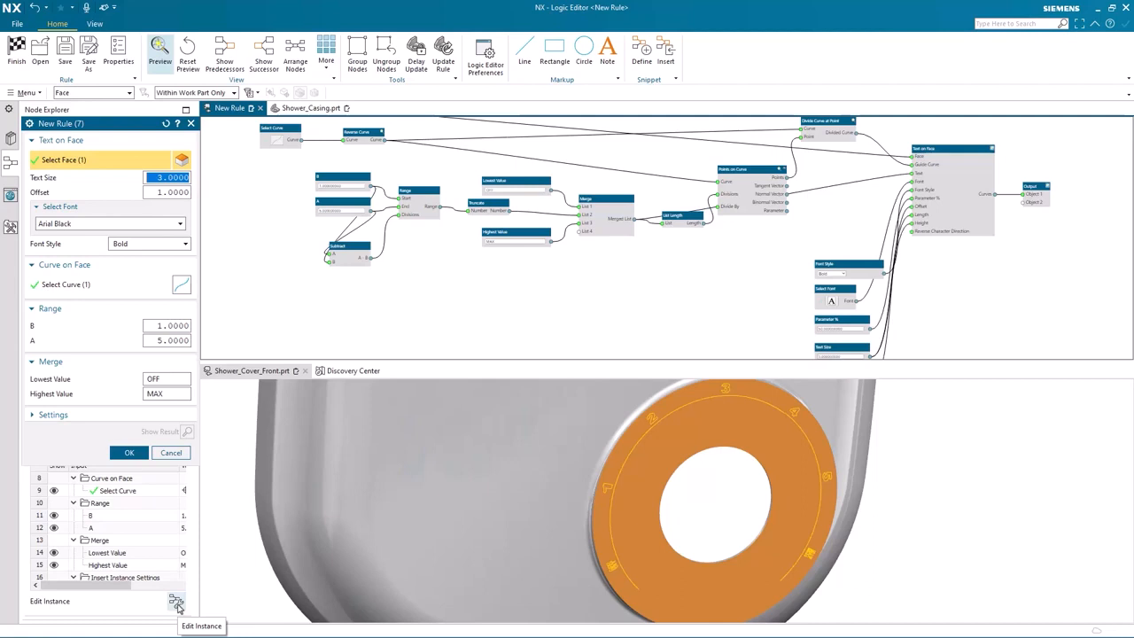
double_click(163, 177)
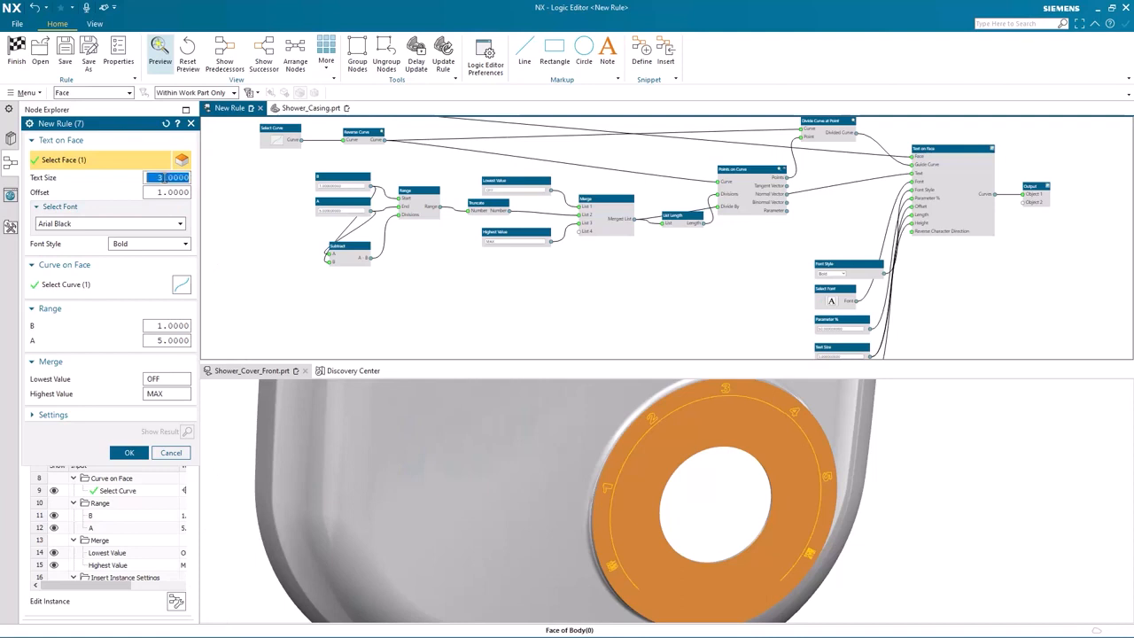
text(4)
click(134, 452)
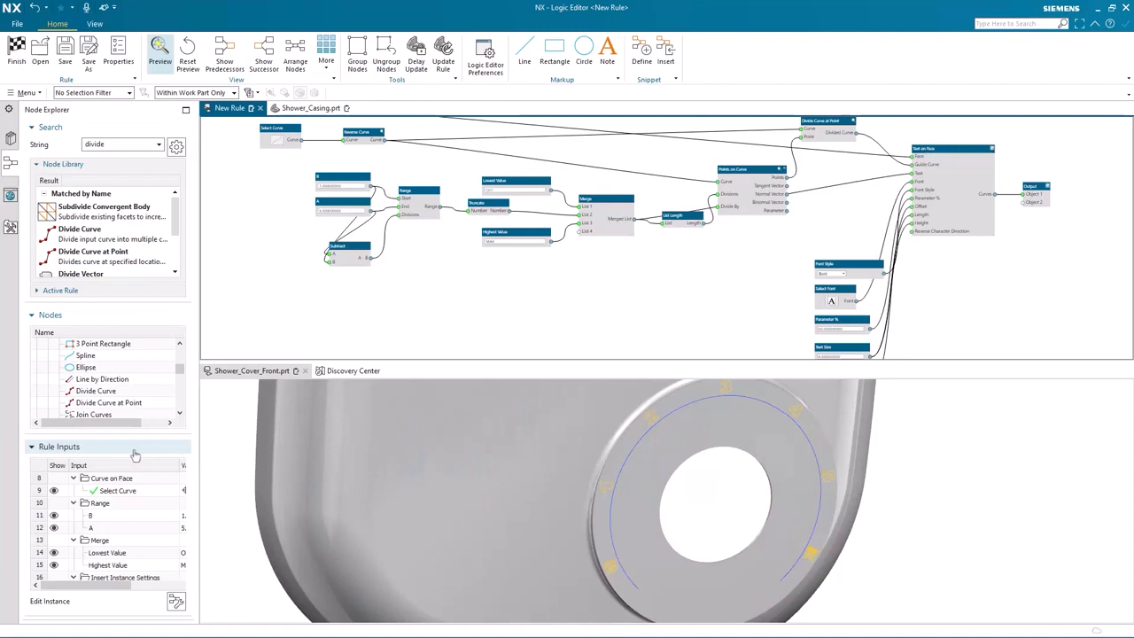
Step: Hide the Offset, Select Font and Font Style rule inputs so they are left out of the instance dialog
scroll(86, 520, up, 3)
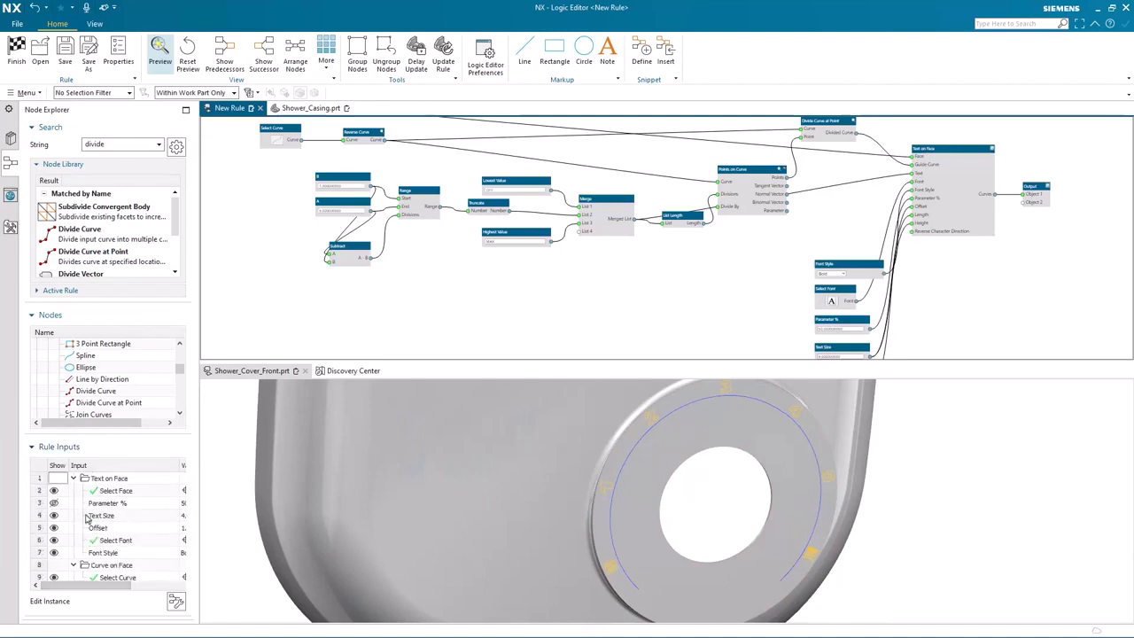
scroll(83, 528, down, 1)
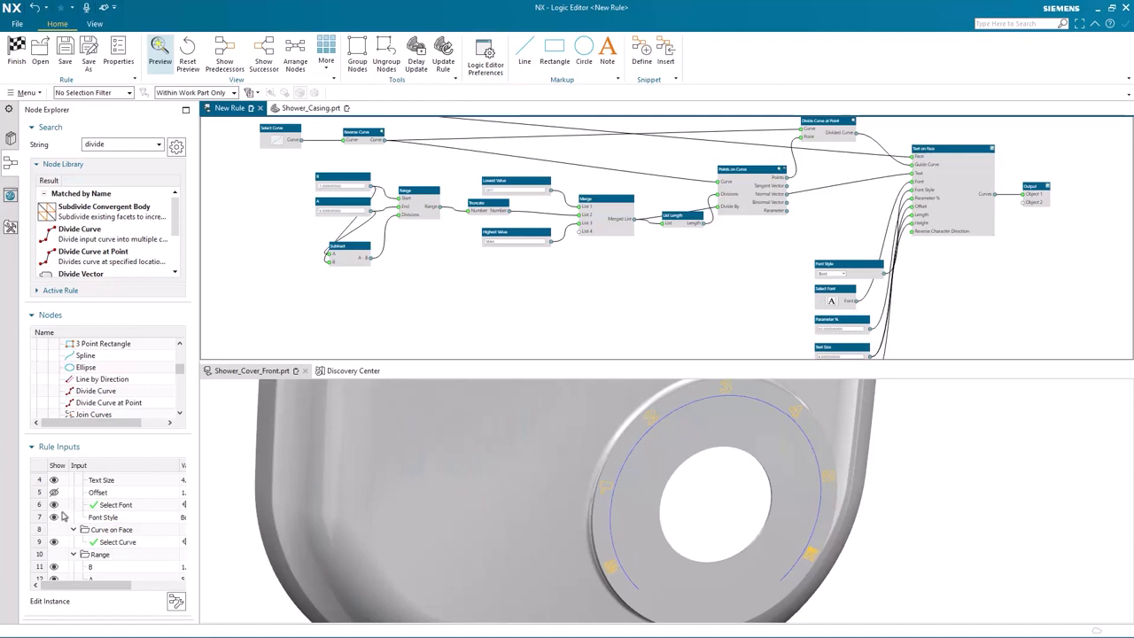
click(54, 504)
Step: Rename the Range input group as Dynamic Range and the Merge input group as MAX-MIN Values
scroll(133, 531, down, 1)
double_click(124, 520)
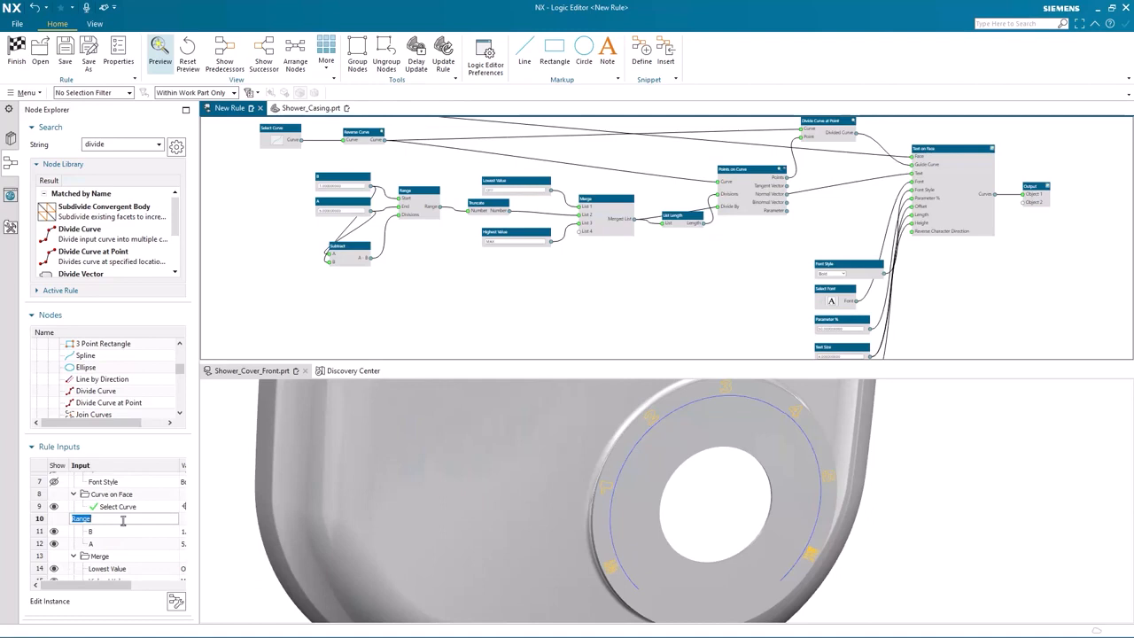
text(Dynamic)
key(Return)
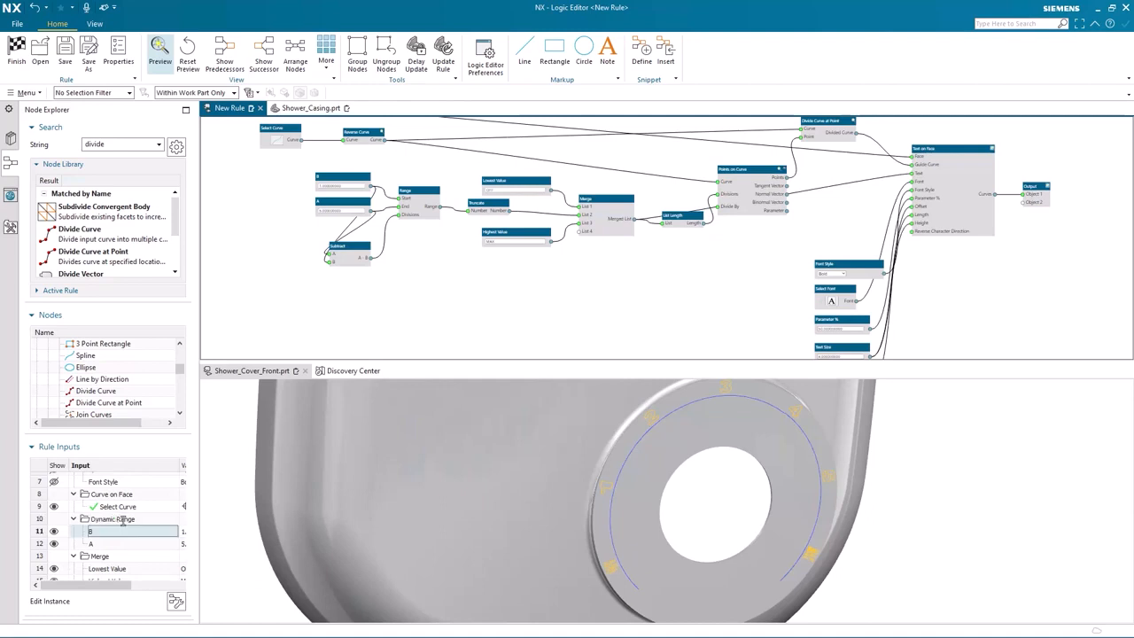
scroll(129, 526, down, 2)
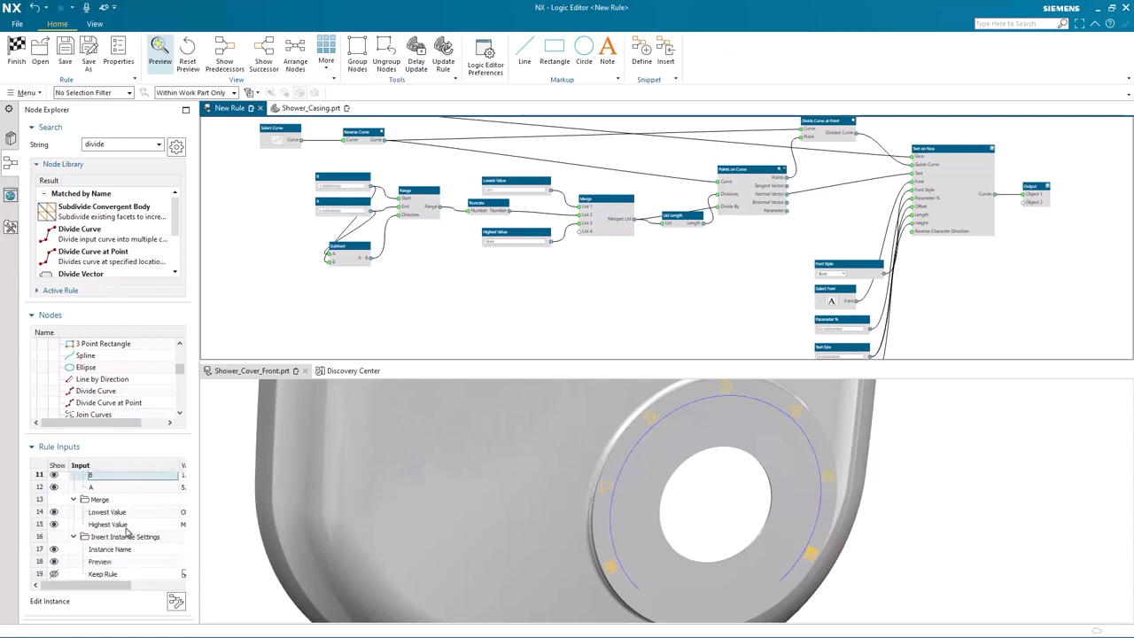
double_click(124, 500)
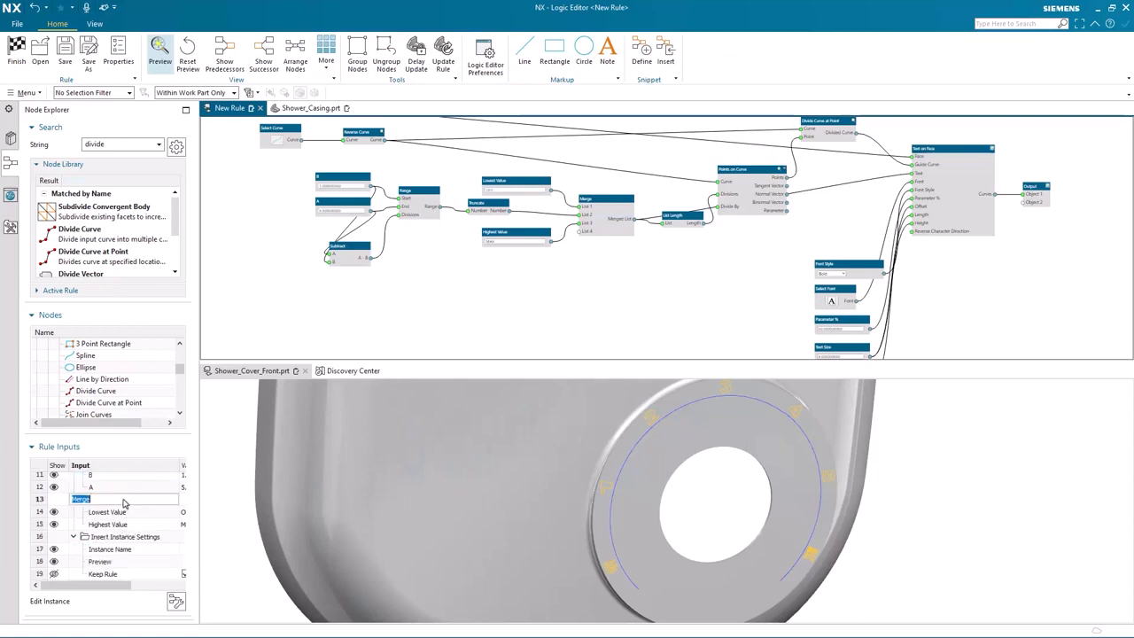
text(MAX-MIN Values)
key(Return)
Step: Review and accept the rule's instance dialog, and finish the Logic Editor with the rule saved
click(177, 602)
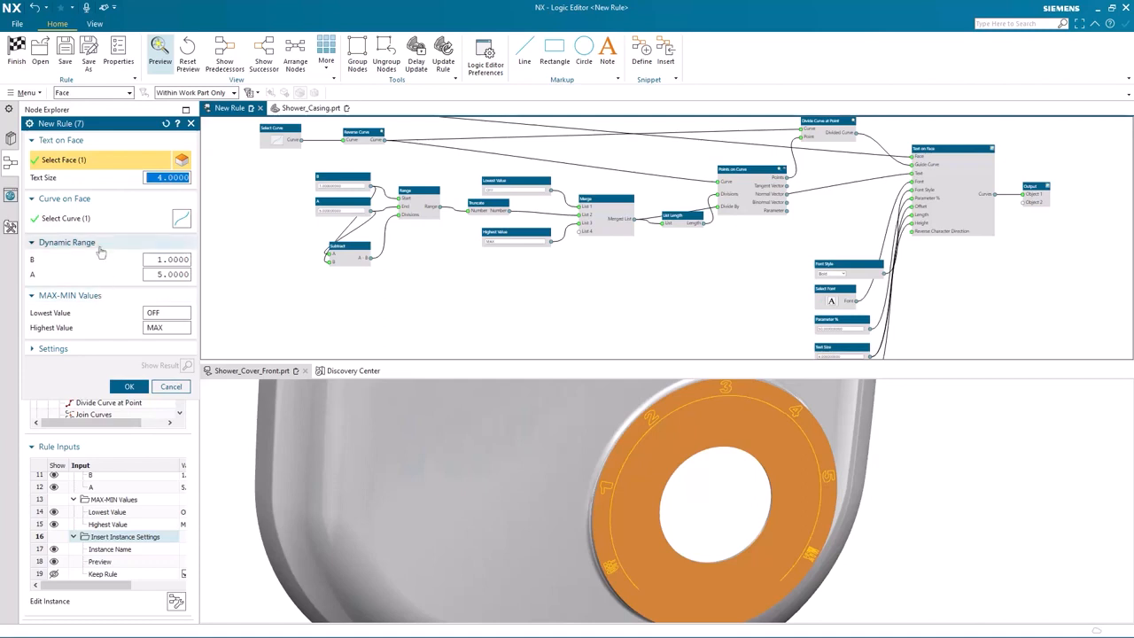
click(131, 388)
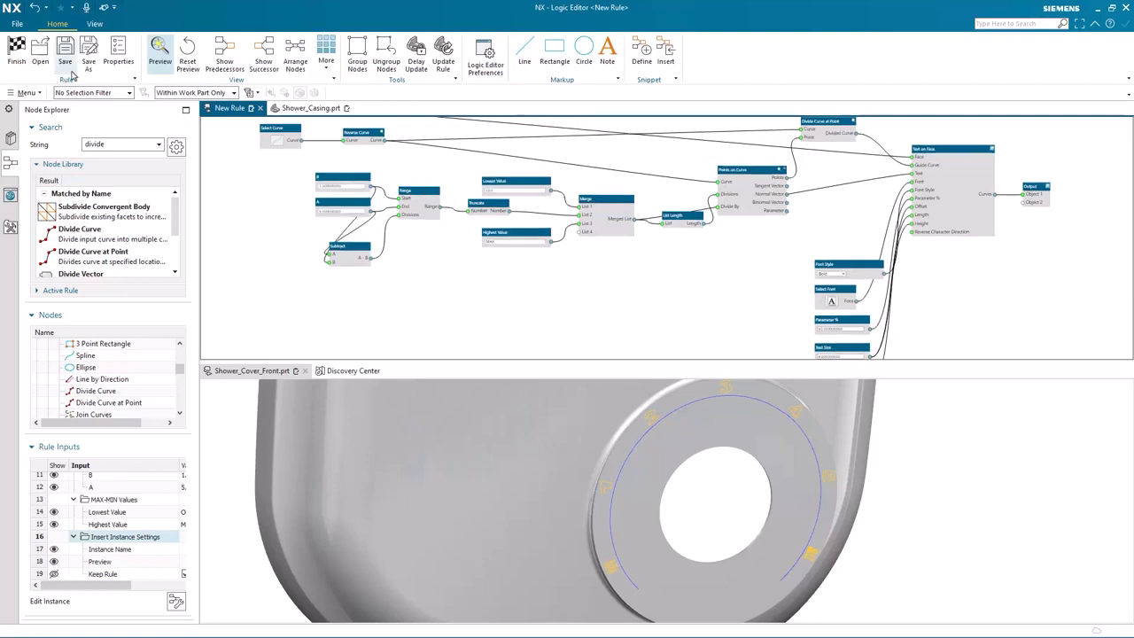
click(16, 54)
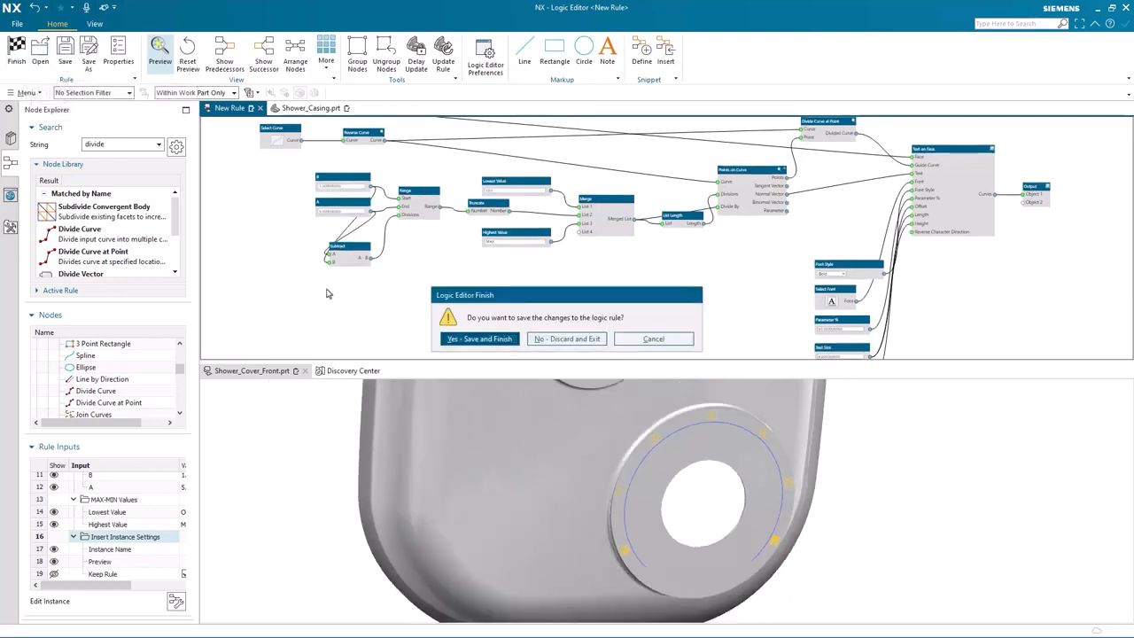
click(480, 338)
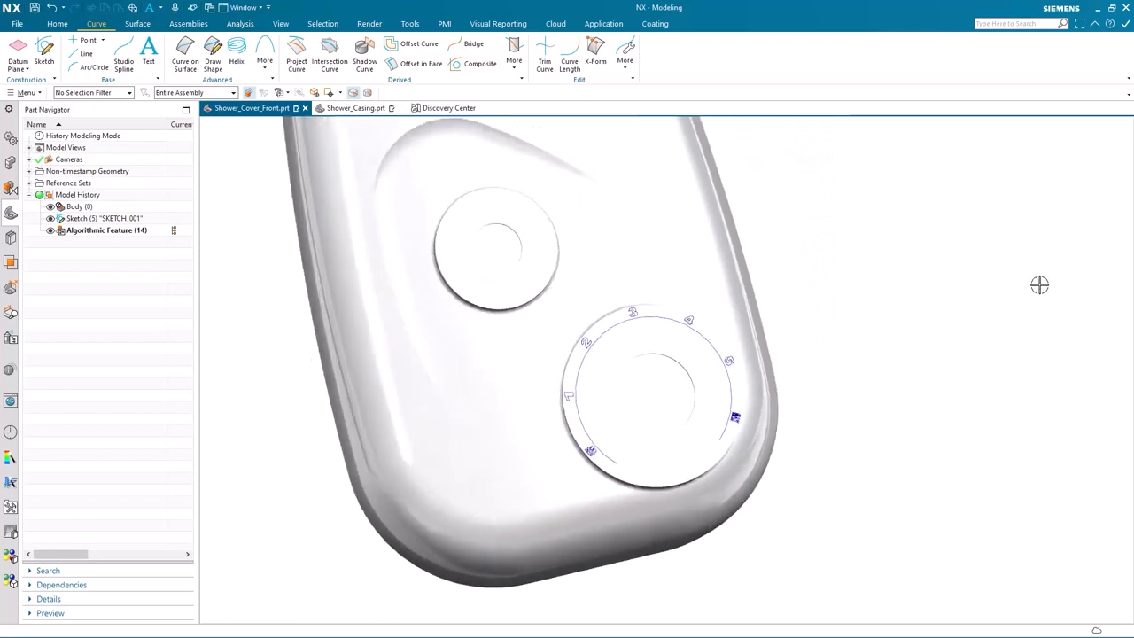
Step: Extrude the Algorithmic Feature's label curves from 0 to 1 mm, united with the shower cover body
click(57, 24)
click(79, 53)
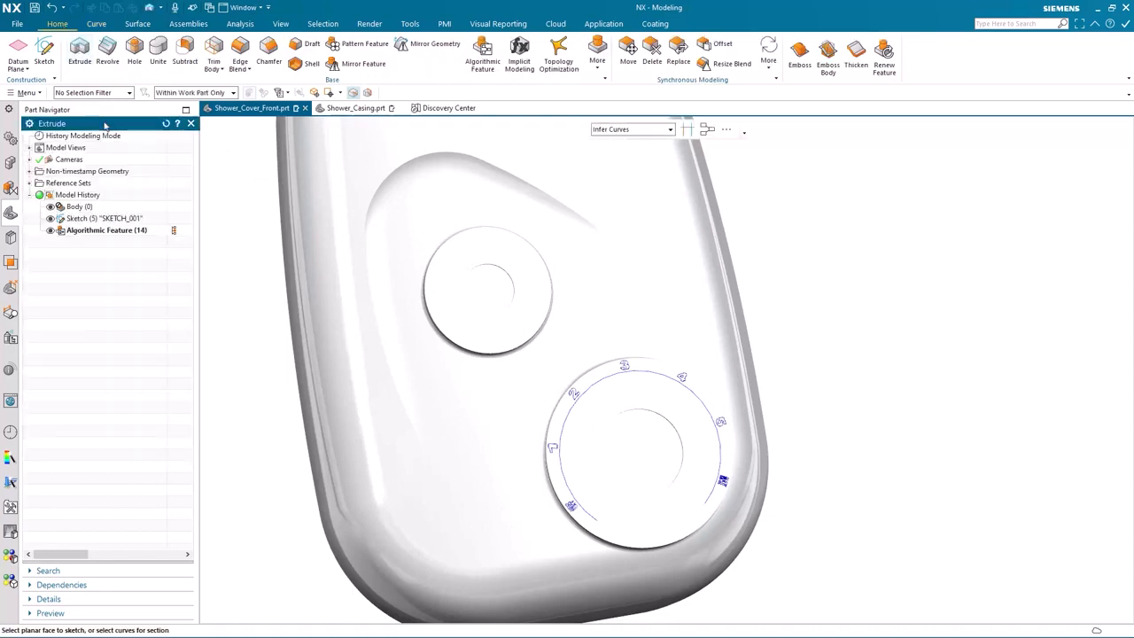
click(104, 230)
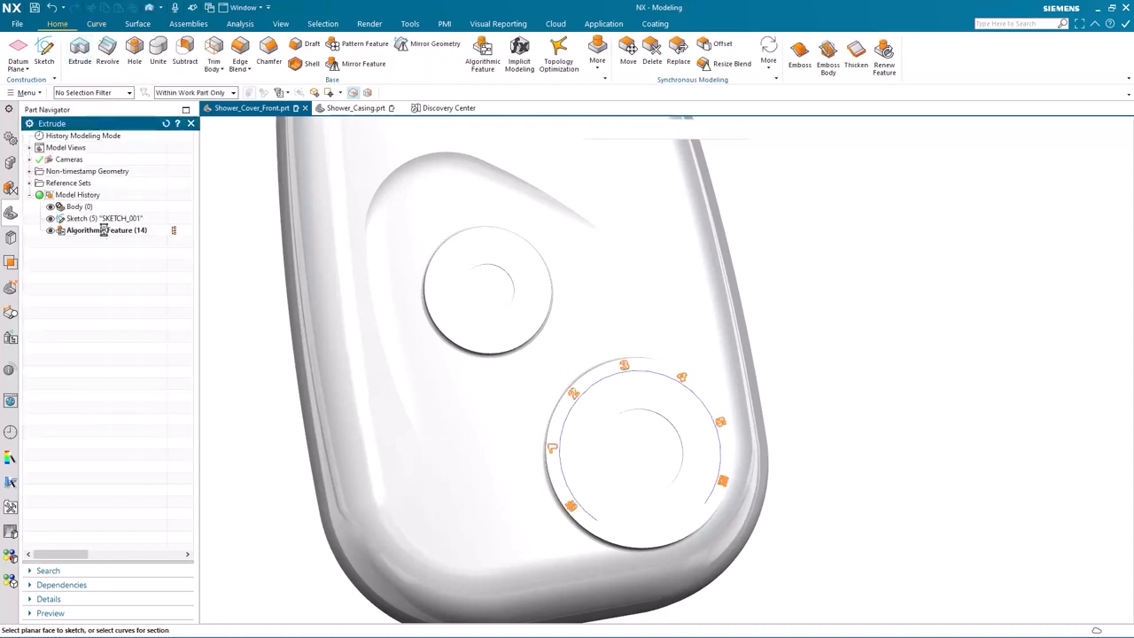
click(129, 127)
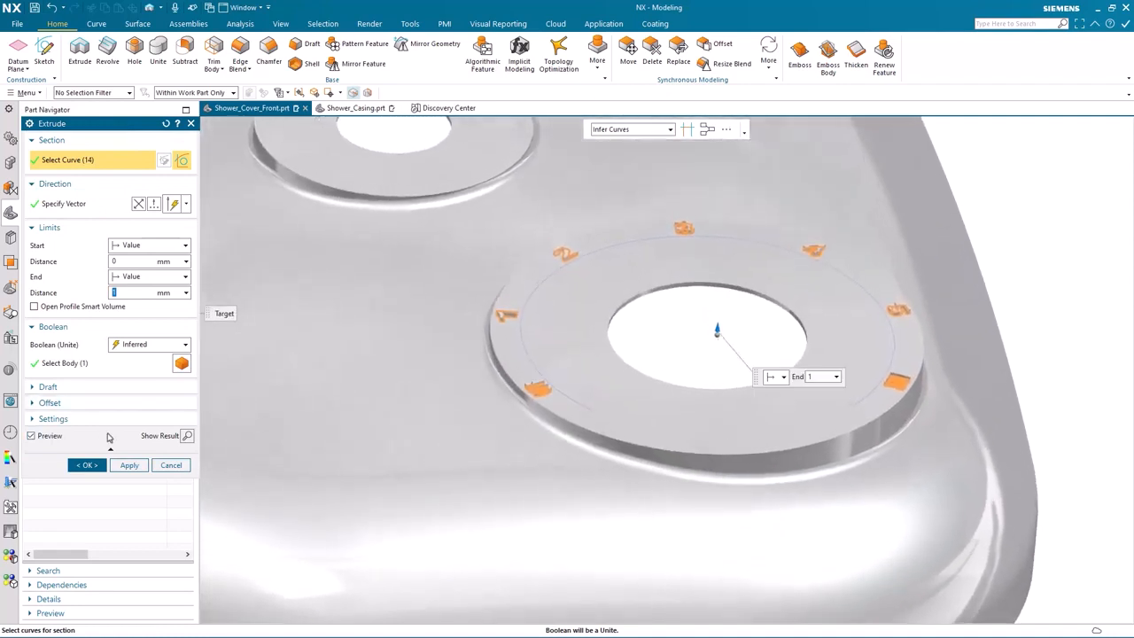
click(88, 466)
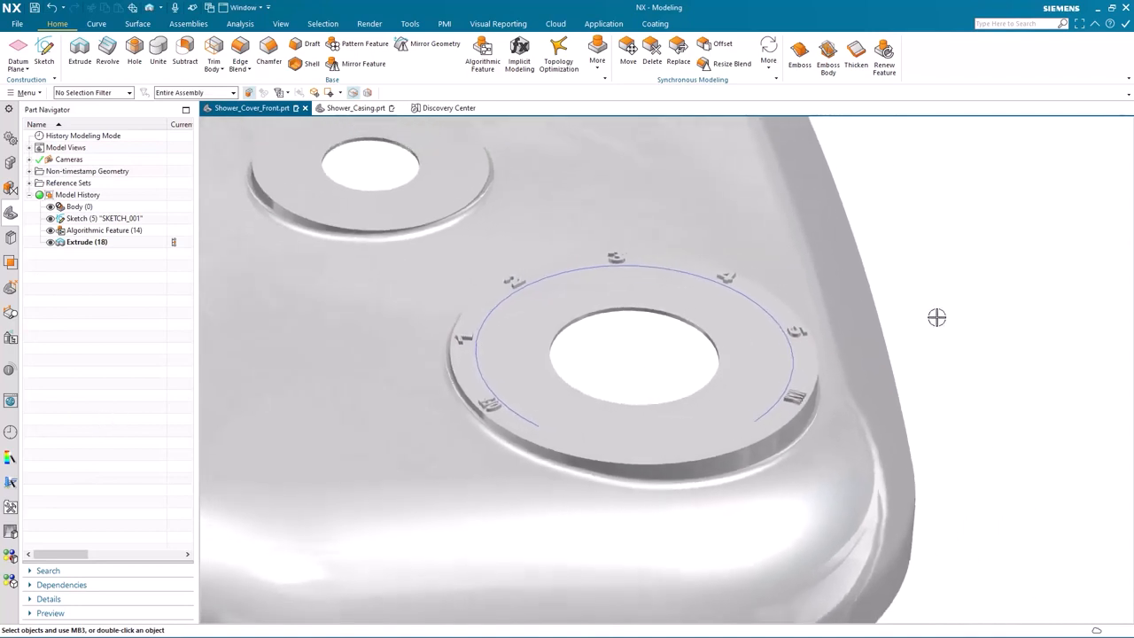
Step: Turn on the Face Edges display effect for the shower cover and orient the view square onto the dial face
click(281, 24)
click(734, 69)
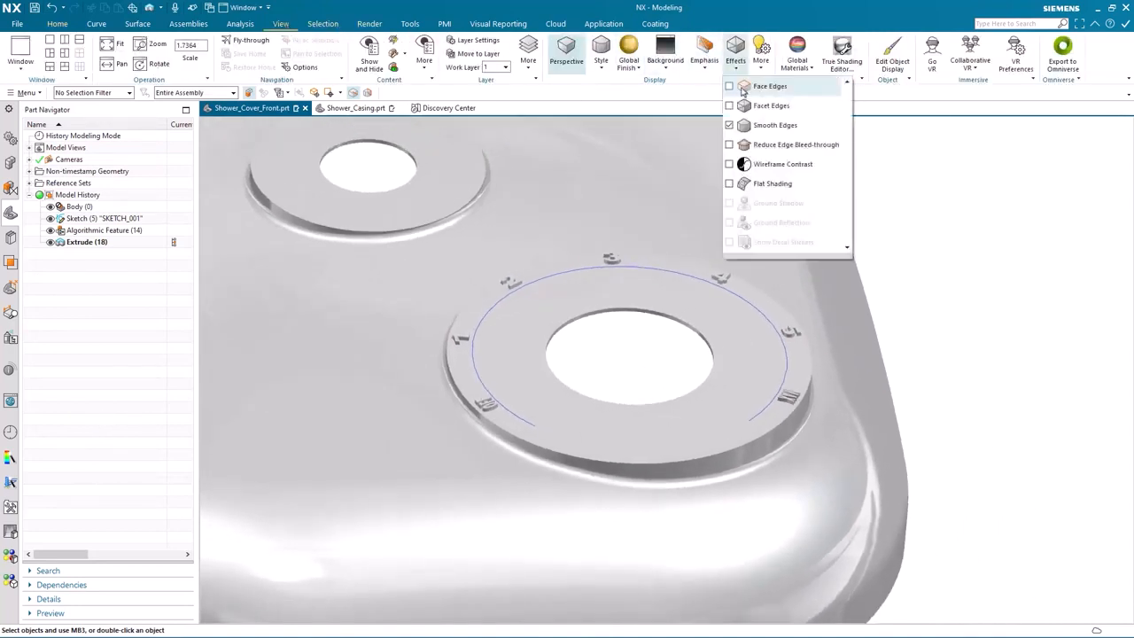
click(735, 88)
middle_drag(903, 200, 954, 225)
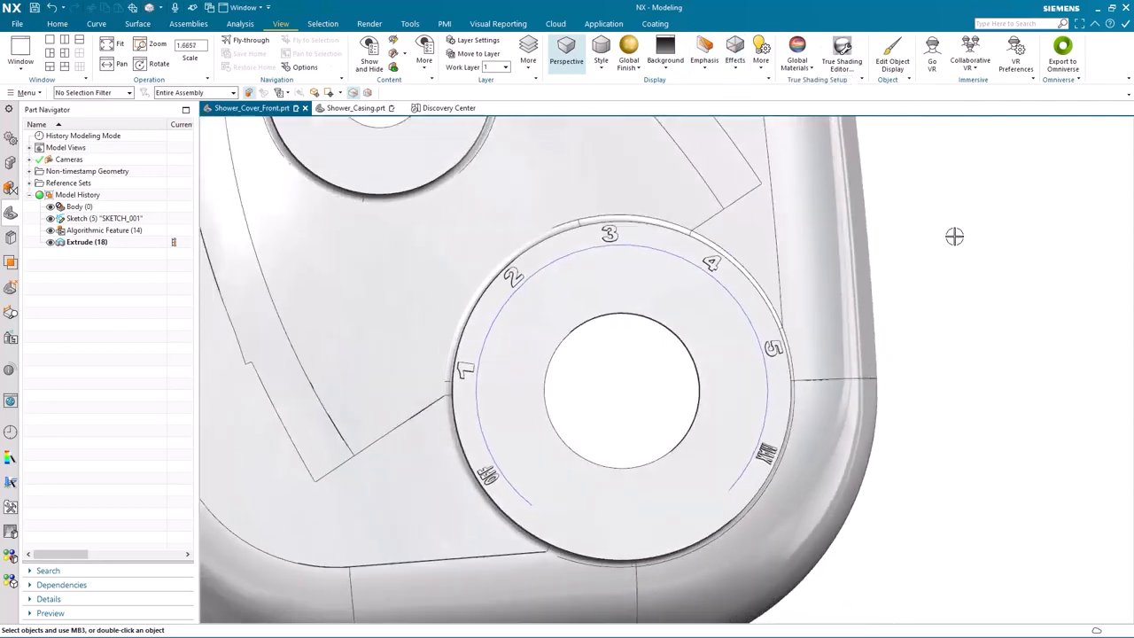
key(F8)
Step: Edit the Algorithmic Feature's parameters: set Dynamic Range A to 7, Lowest Value to LOW and Highest Value to Hi
right_click(124, 234)
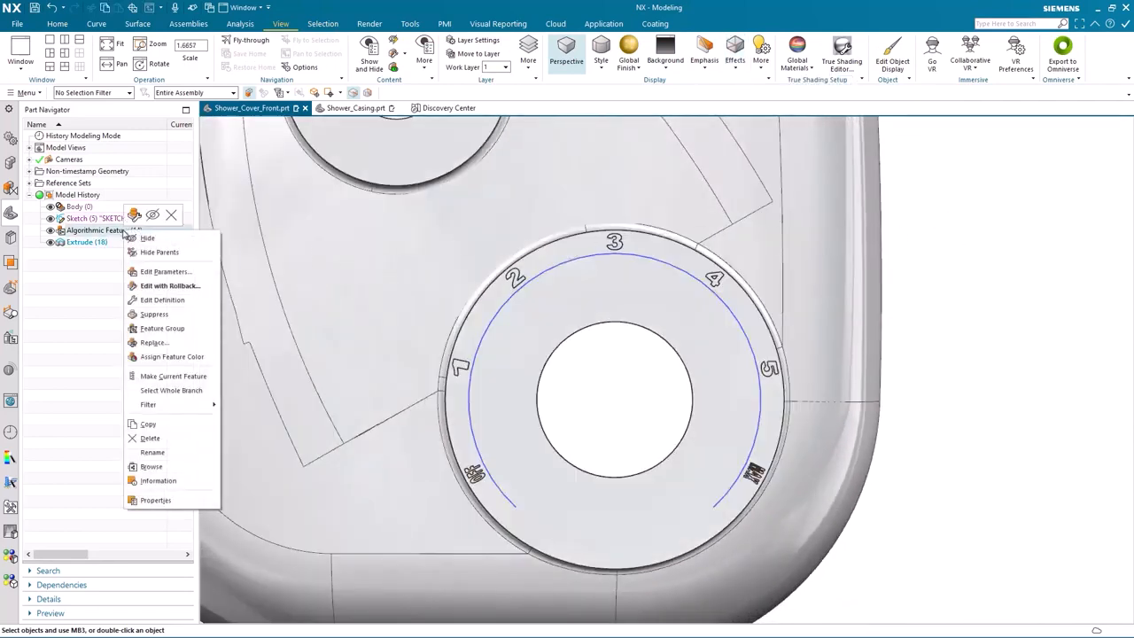
click(157, 264)
click(165, 275)
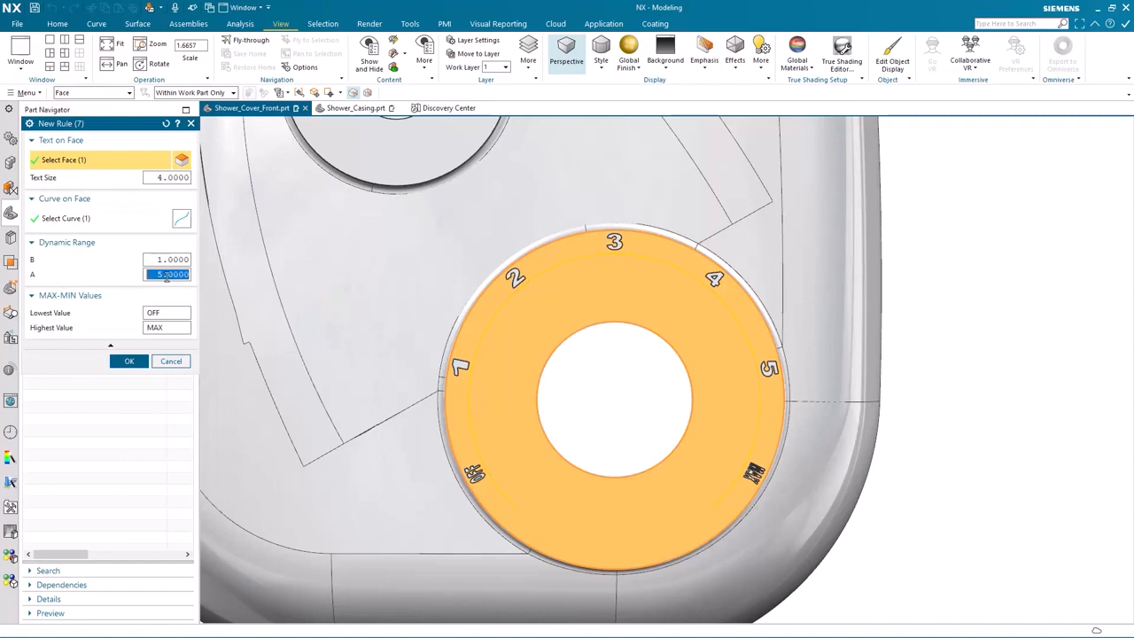
text(7)
click(164, 312)
key(Tab)
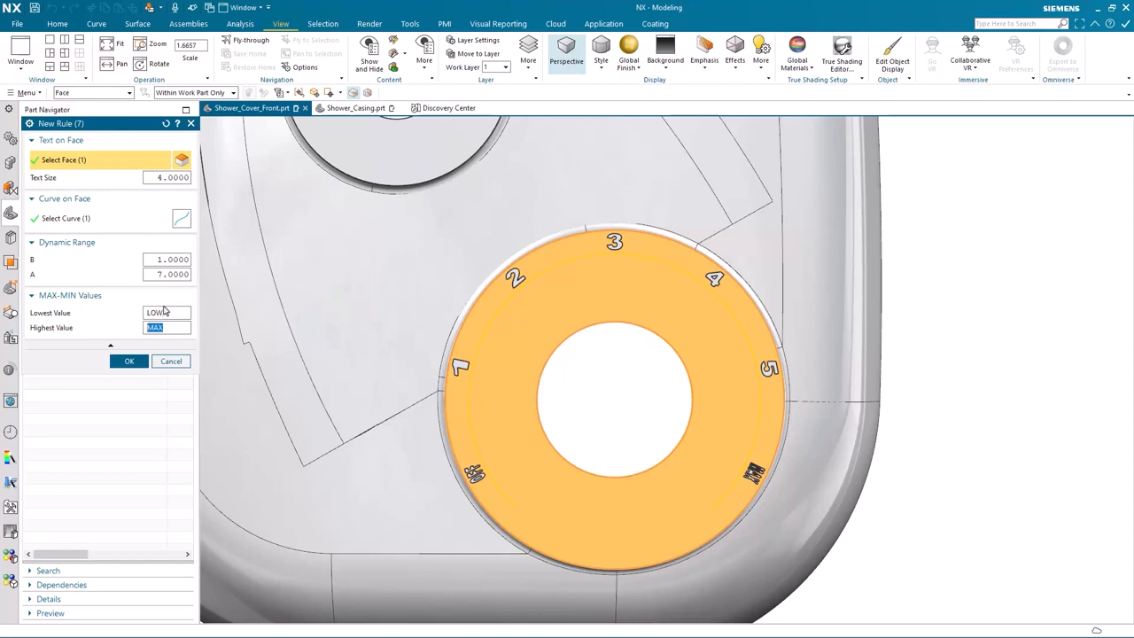
text(HI)
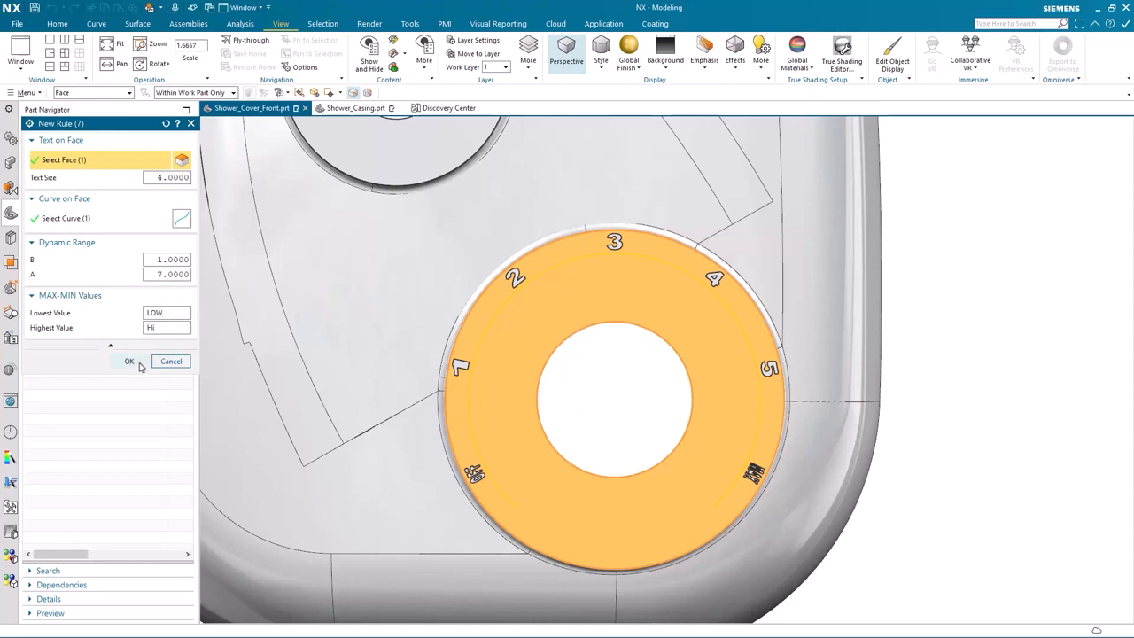
click(129, 361)
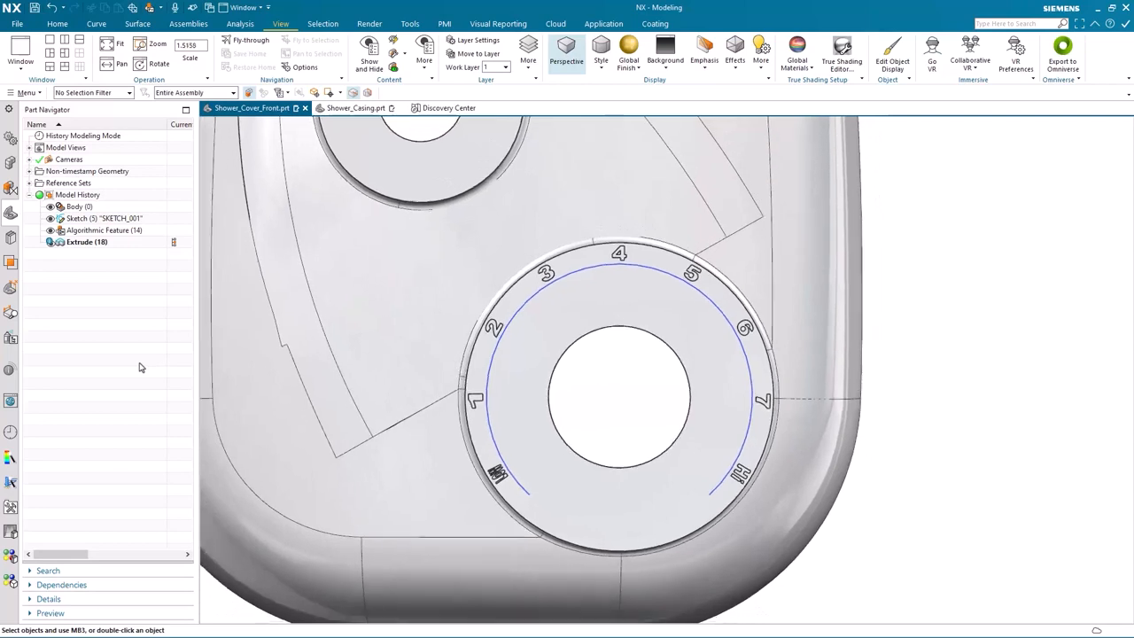
Step: Switch to the Shower_Casing assembly and turn on the Face Edges display effect there
click(363, 108)
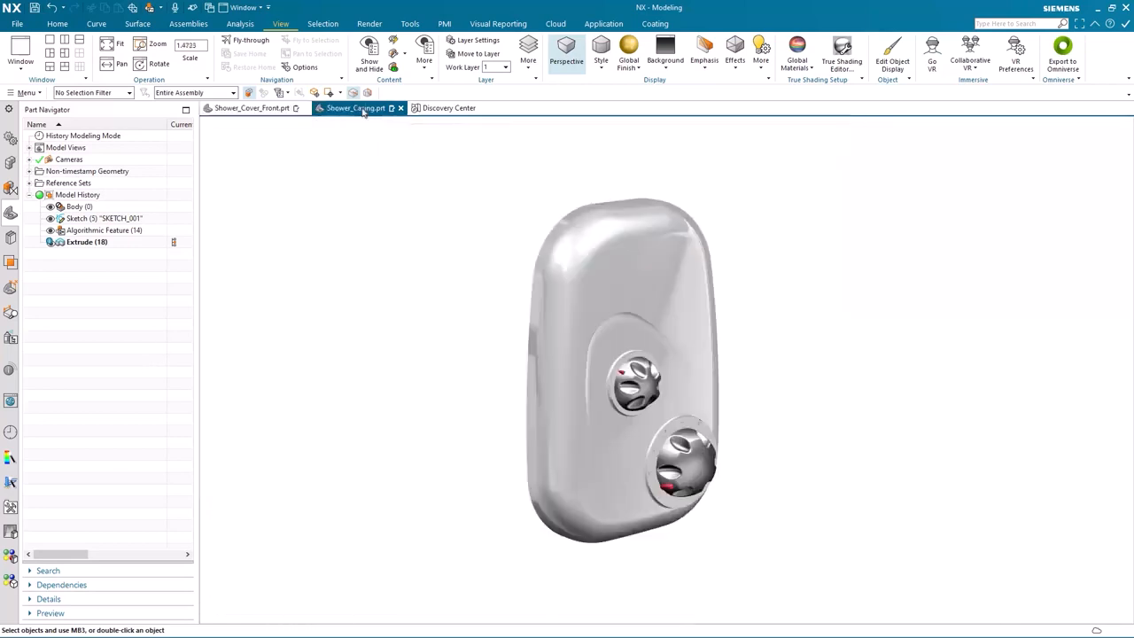
click(735, 65)
click(734, 87)
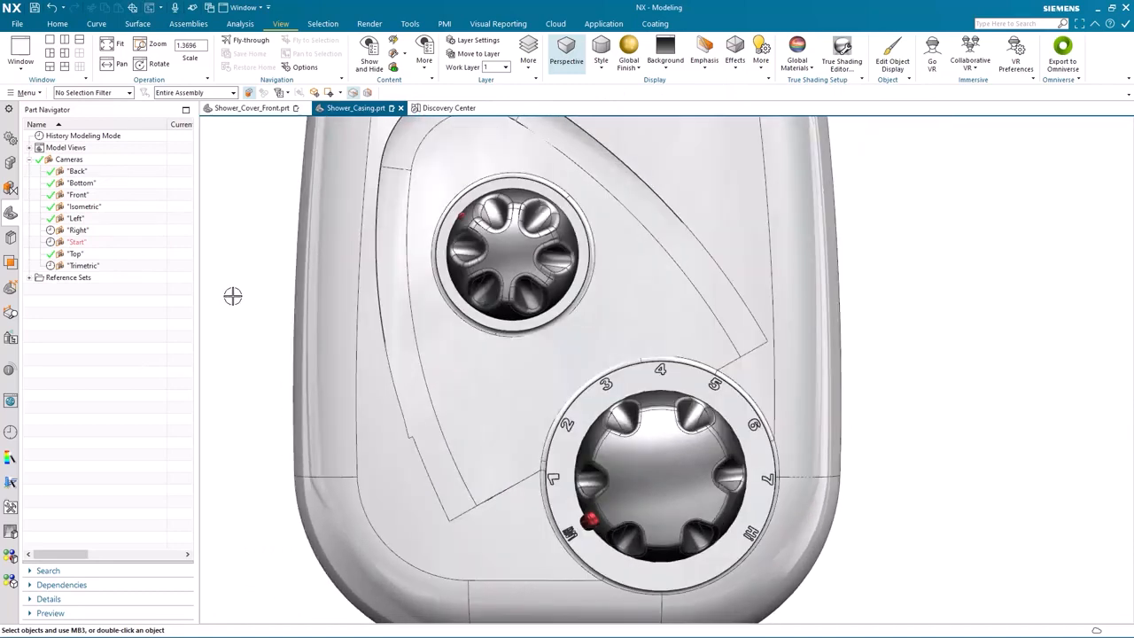
Step: Make Shower_Cover_Front the work part within the Shower_Casing assembly and show its model history
click(10, 162)
double_click(124, 184)
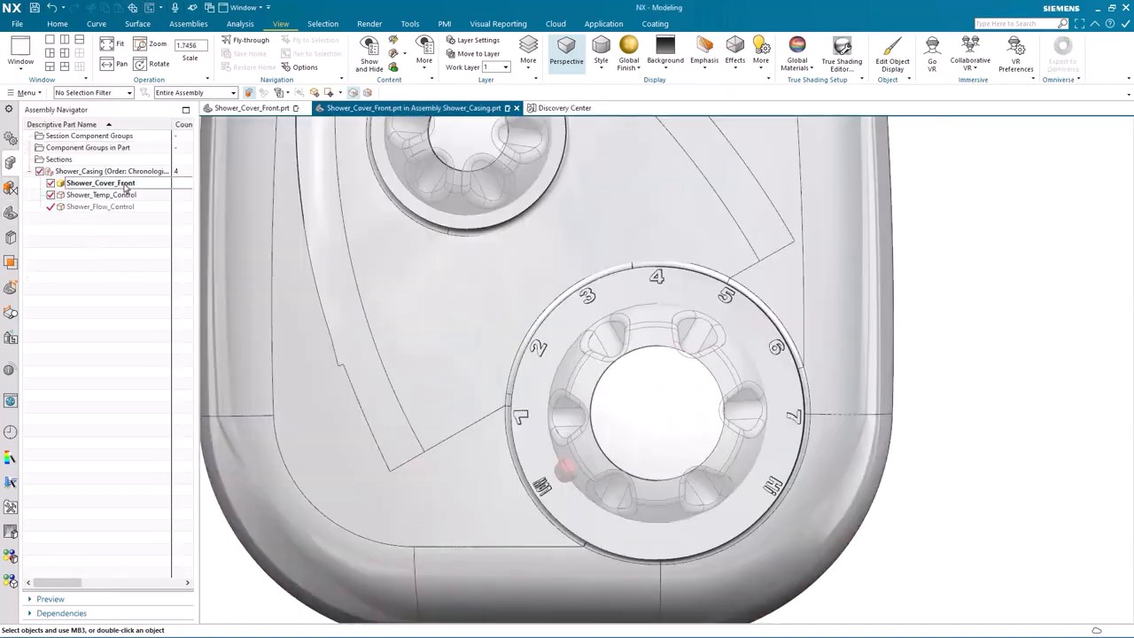
click(10, 215)
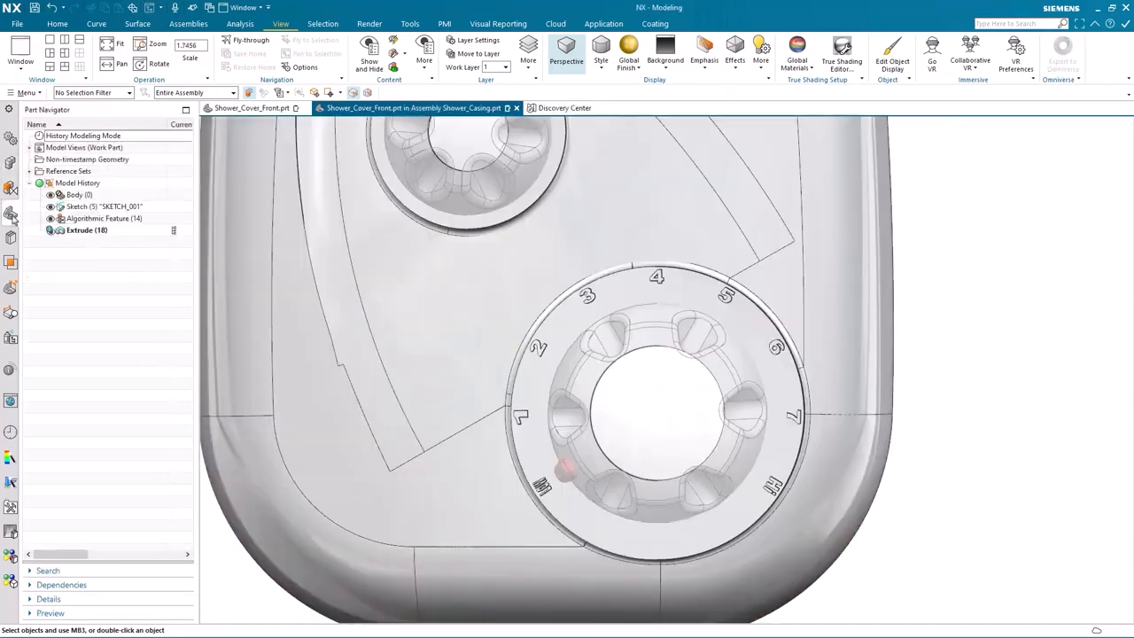
Step: Edit the Algorithmic Feature with Dynamic Range A 10, Lowest Value OFF and Highest Value MAX, and make Shower_Casing the work part again
right_click(91, 222)
click(124, 276)
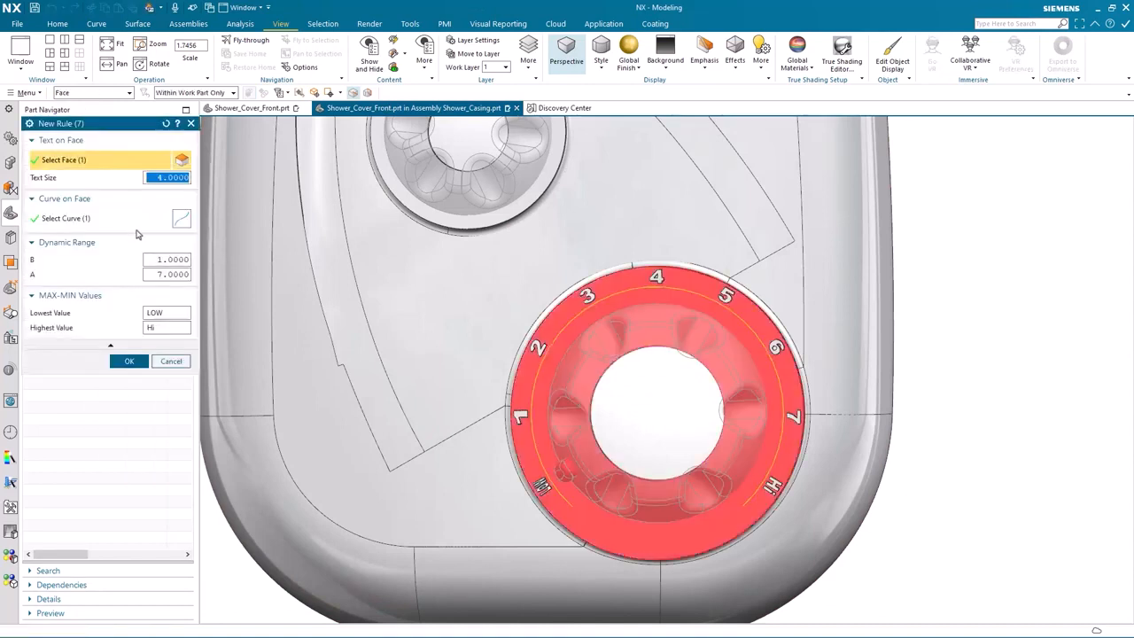
click(147, 273)
text(10)
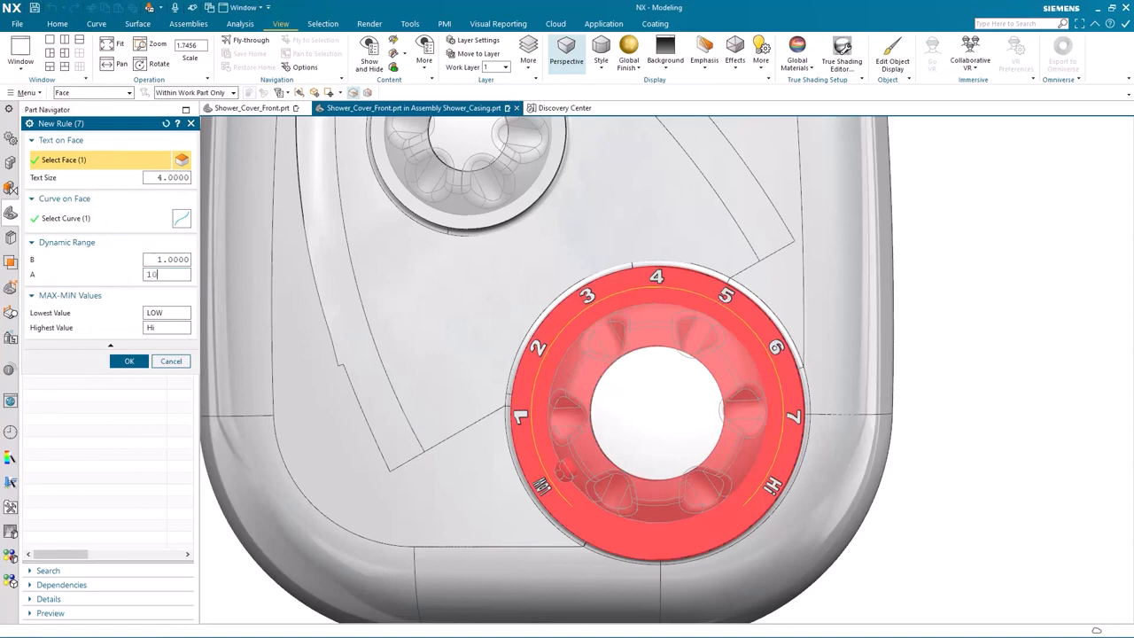
click(165, 312)
double_click(164, 313)
text(0)
click(133, 361)
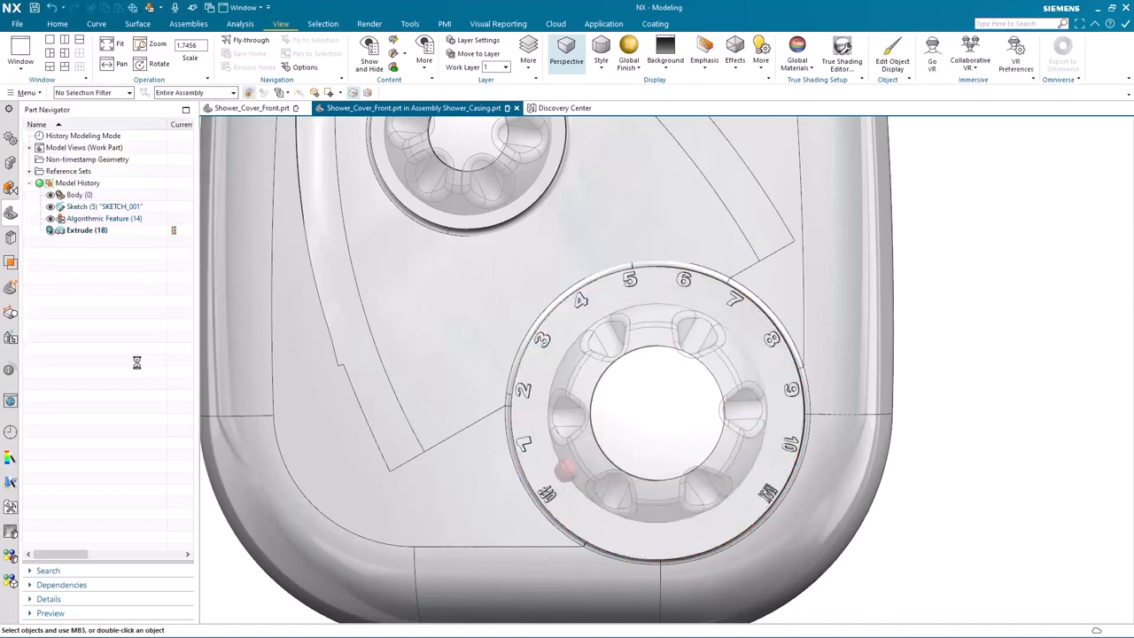
click(14, 166)
double_click(89, 171)
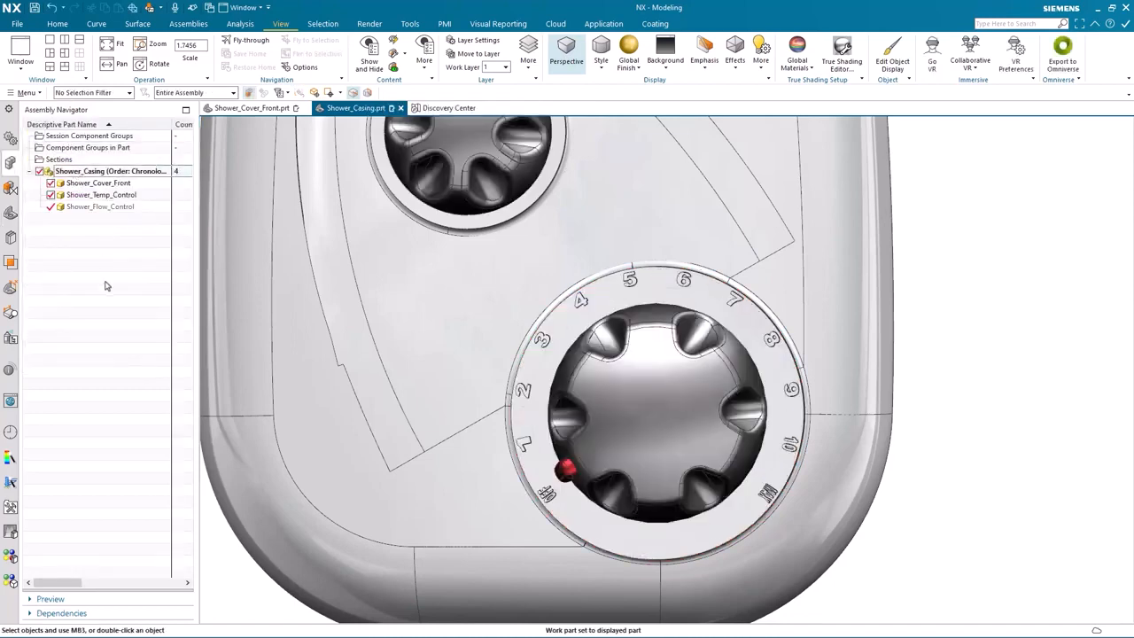